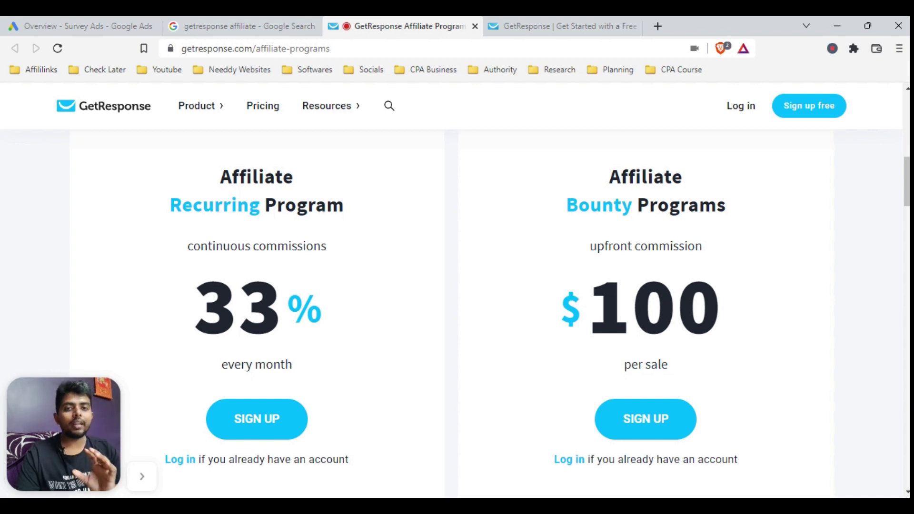
Review the GetResponse affiliate programs page, including the recurring and bounty commission offers and who the program is for.
scroll(396, 327, "down", 3)
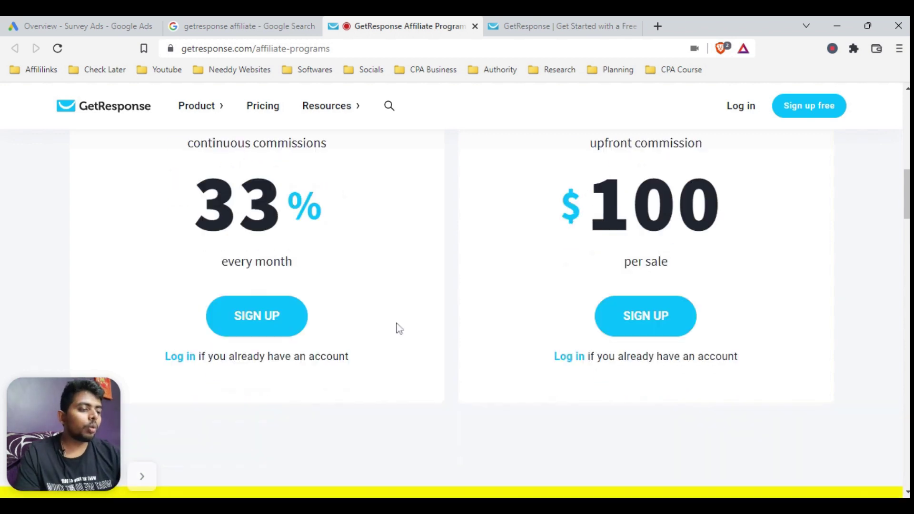
scroll(398, 326, "up", 2)
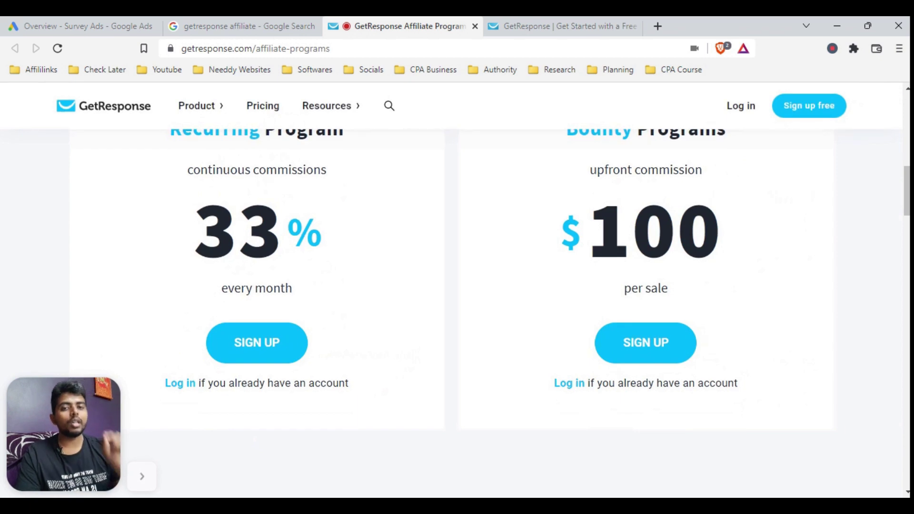
scroll(387, 349, "down", 15)
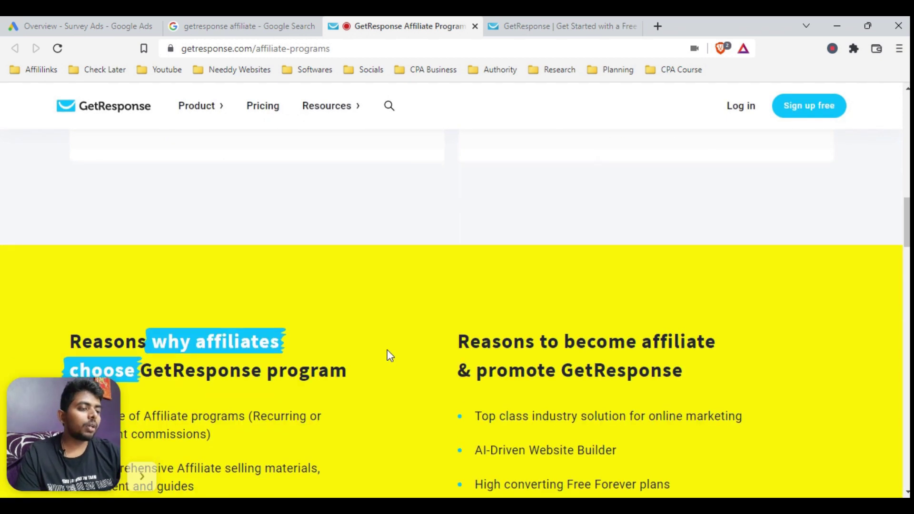
scroll(387, 350, "down", 20)
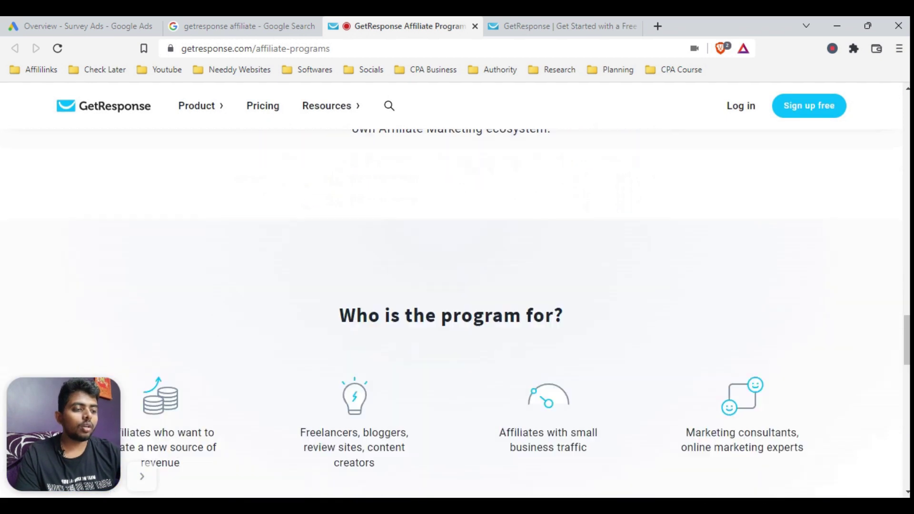
scroll(387, 350, "down", 8)
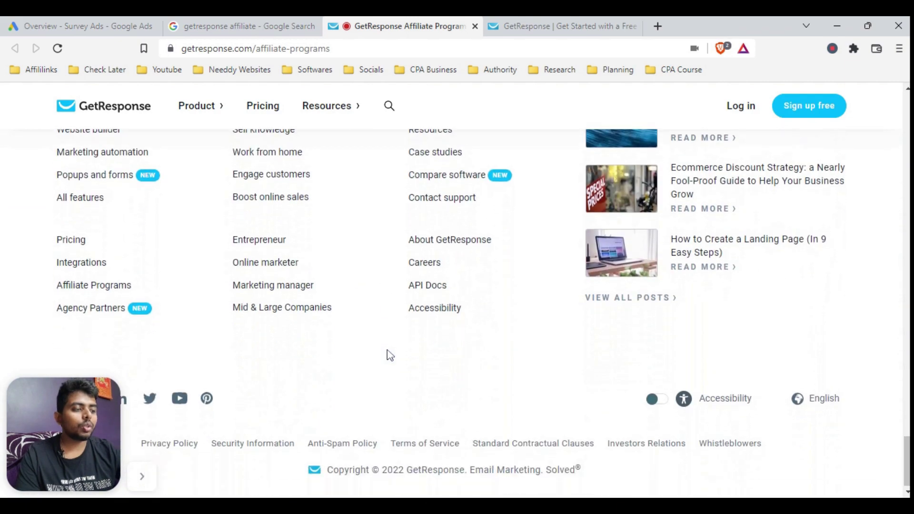
scroll(387, 350, "up", 10)
left_click_drag(907, 383, 907, 118)
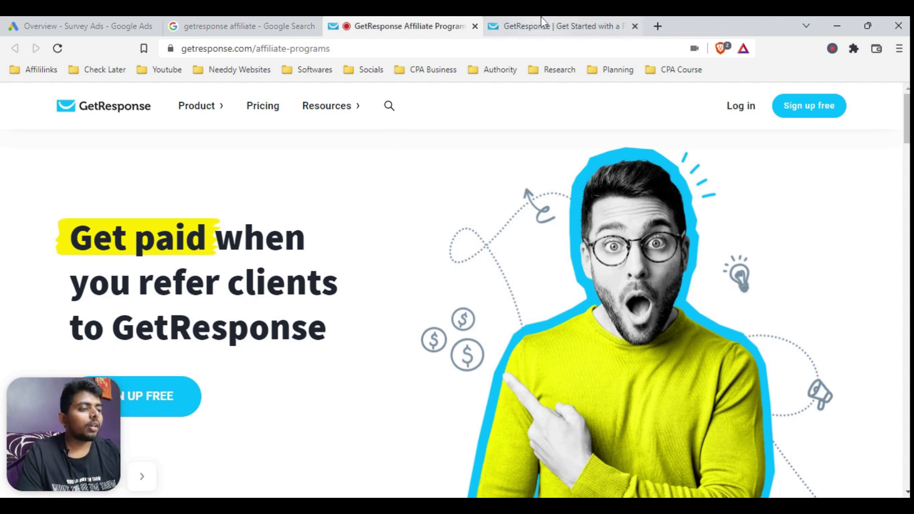
Examine the recurring program and bounty program links in the GetResponse partner dashboard.
left_click(616, 26)
left_click(229, 26)
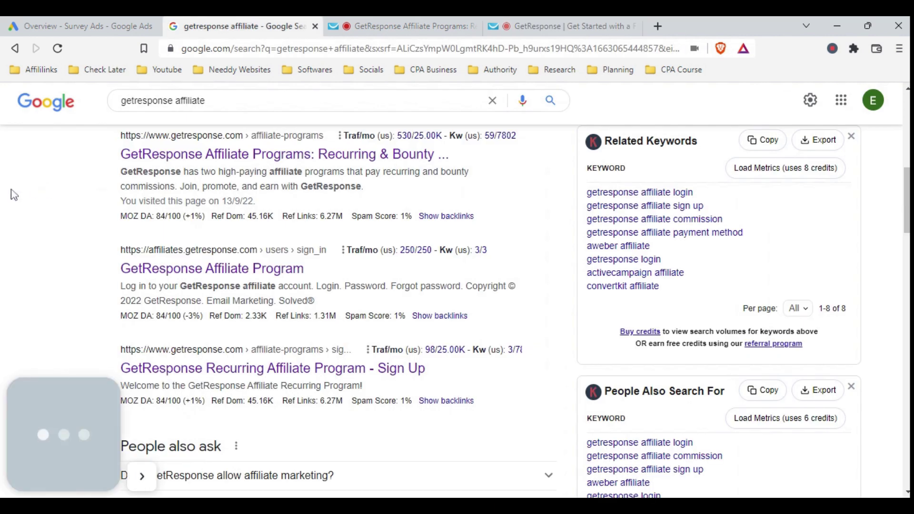
left_click(450, 21)
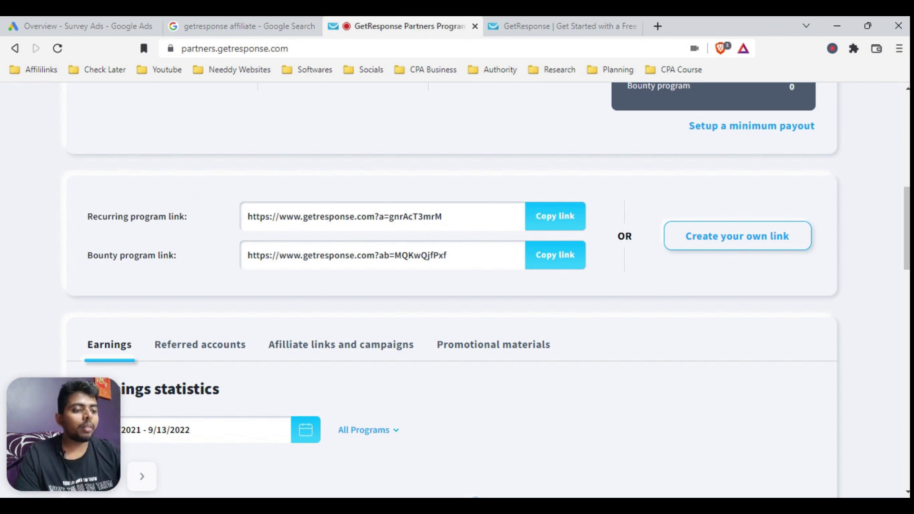
left_click_drag(87, 216, 188, 199)
left_click(84, 255)
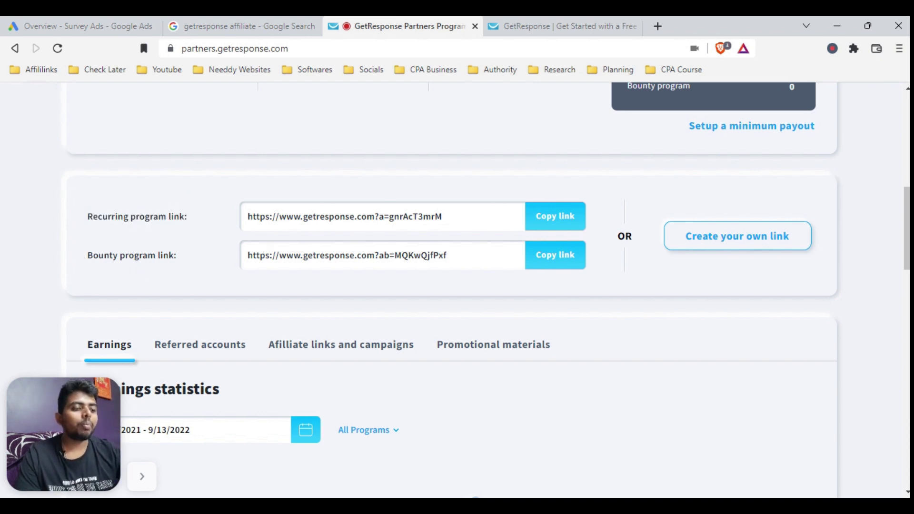
left_click_drag(85, 256, 204, 255)
left_click(213, 258)
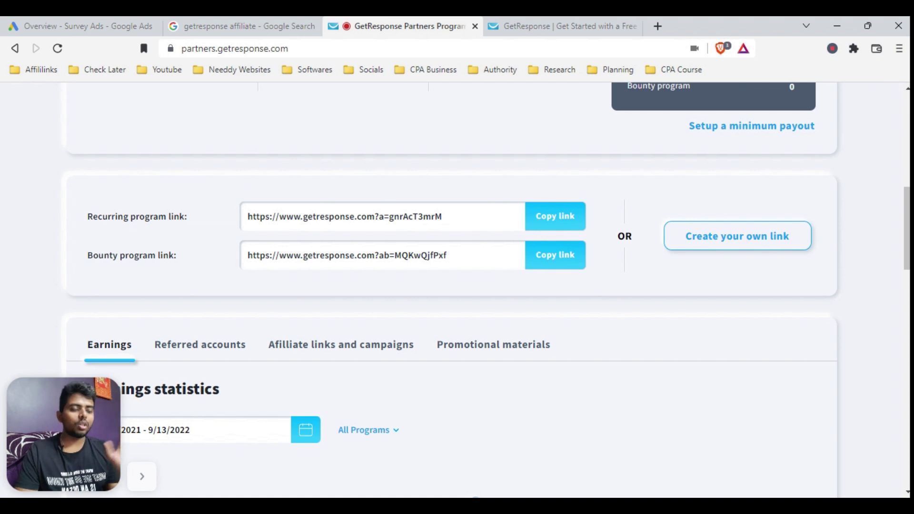
Switch to Google Ads and start a new campaign without a goal's guidance.
left_click(102, 24)
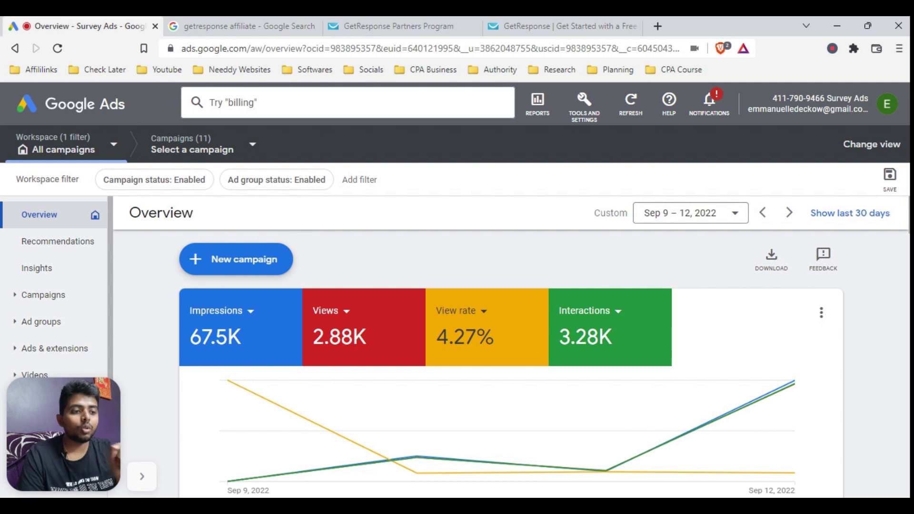
left_click(262, 262)
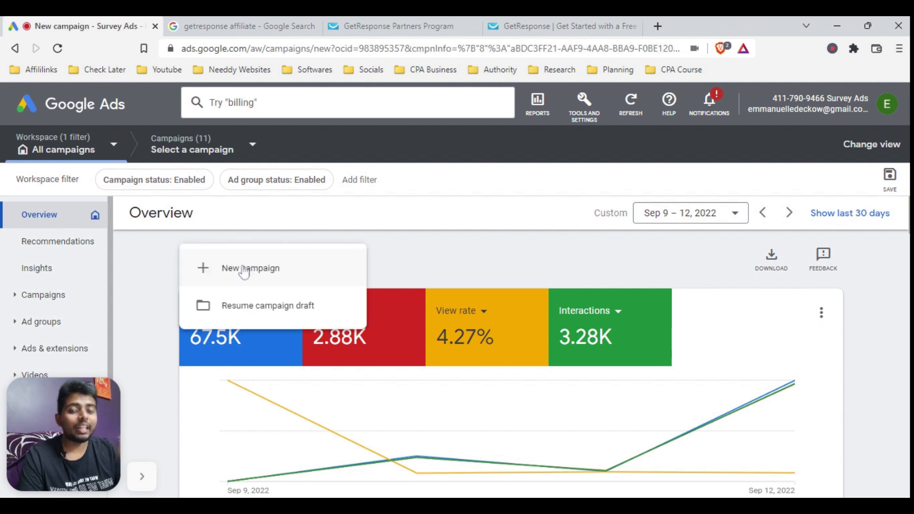
left_click(244, 269)
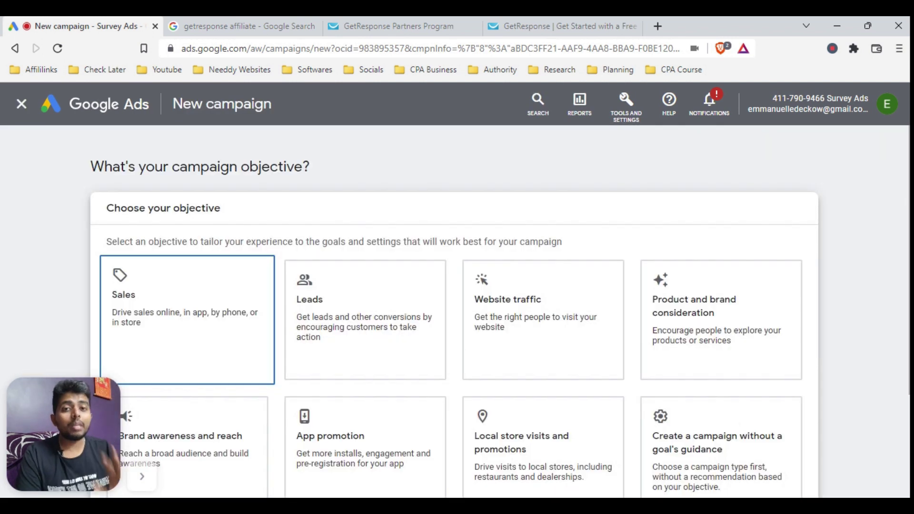
scroll(413, 292, "down", 3)
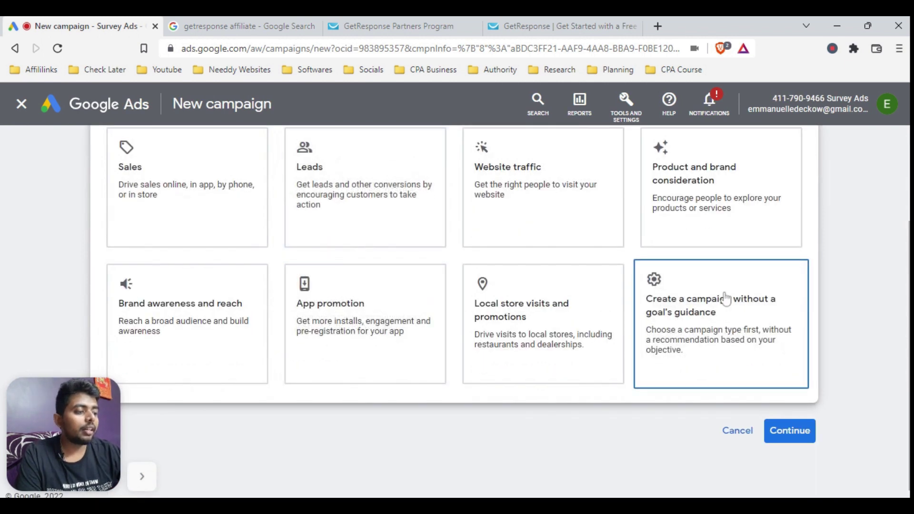
left_click(711, 327)
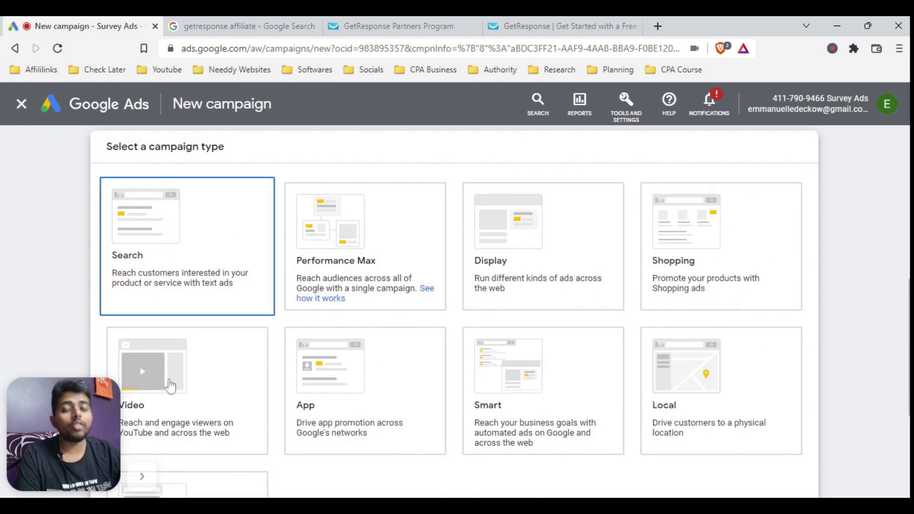
Choose the Search campaign type with the Submit lead forms conversion goal and start a new campaign instead of resuming the saved draft.
scroll(170, 387, "down", 8)
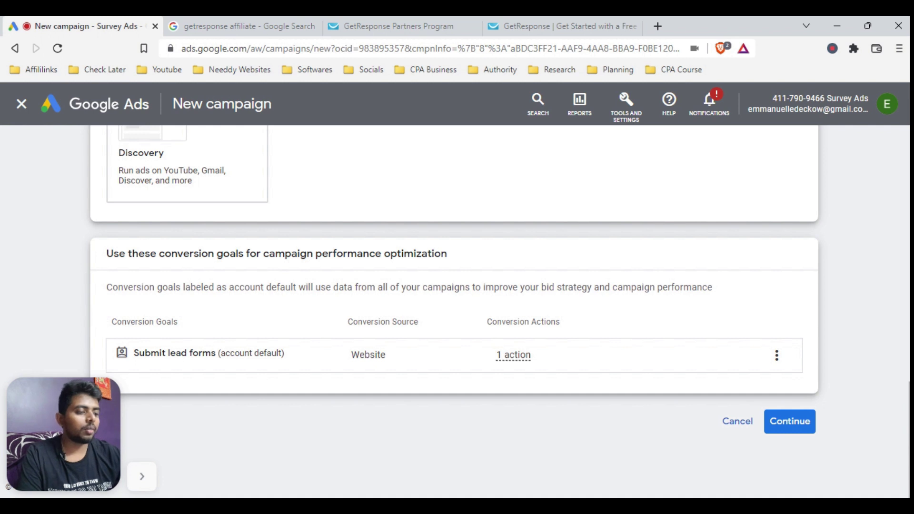
left_click_drag(92, 253, 473, 259)
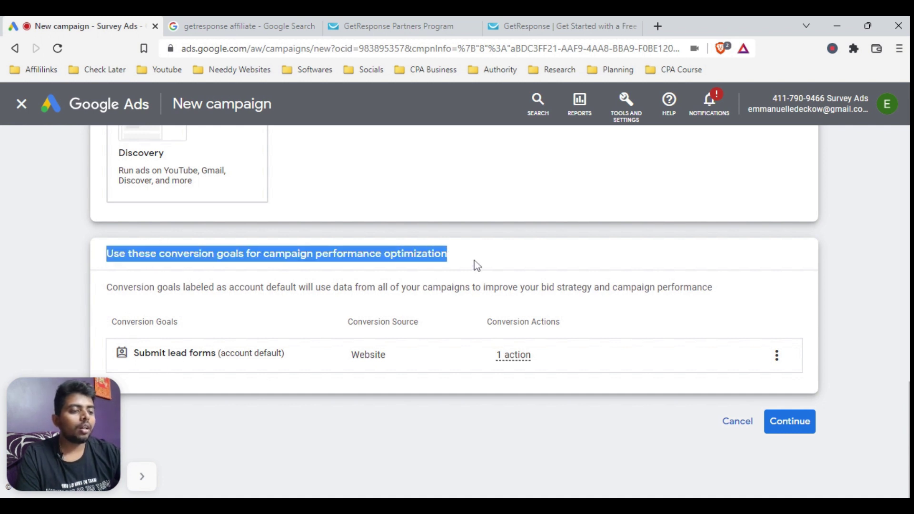
left_click(473, 259)
left_click(799, 432)
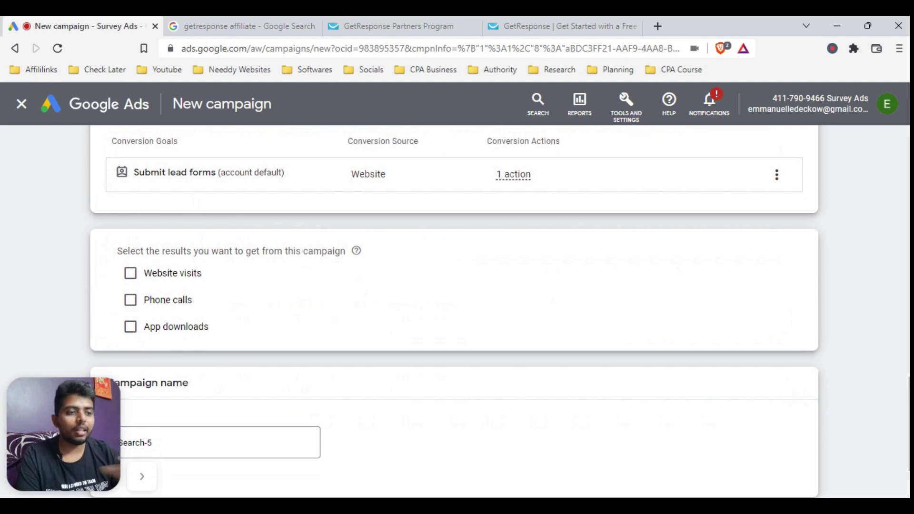
scroll(792, 324, "down", 2)
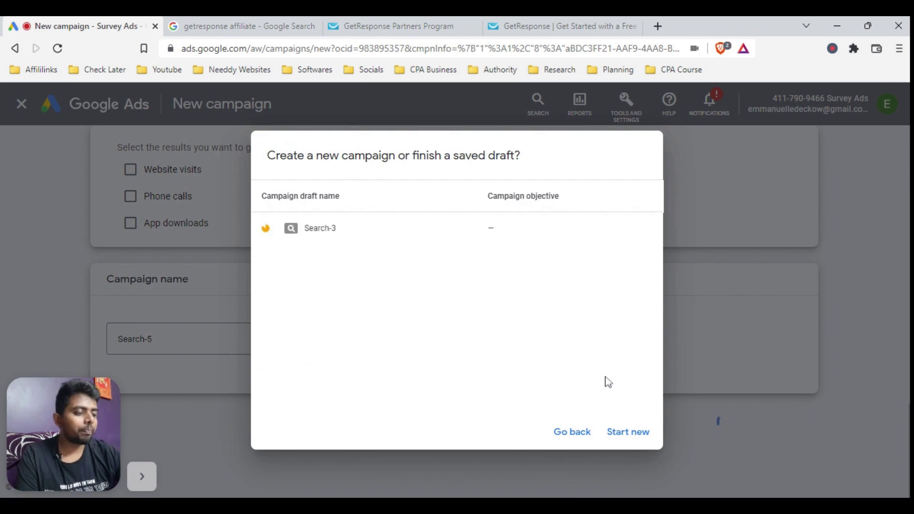
left_click(625, 434)
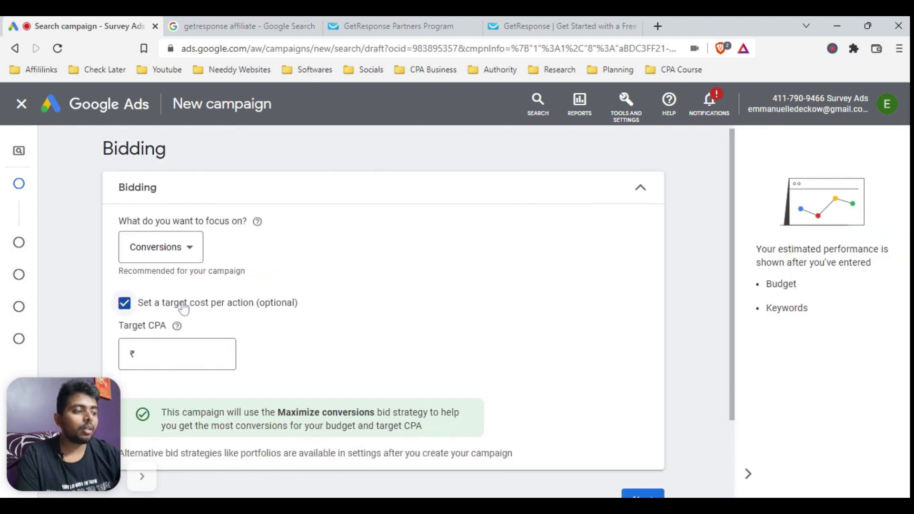
Set a target cost per action of ₹50 for the Conversions bidding and proceed to the campaign settings.
scroll(182, 302, "down", 2)
scroll(182, 302, "up", 1)
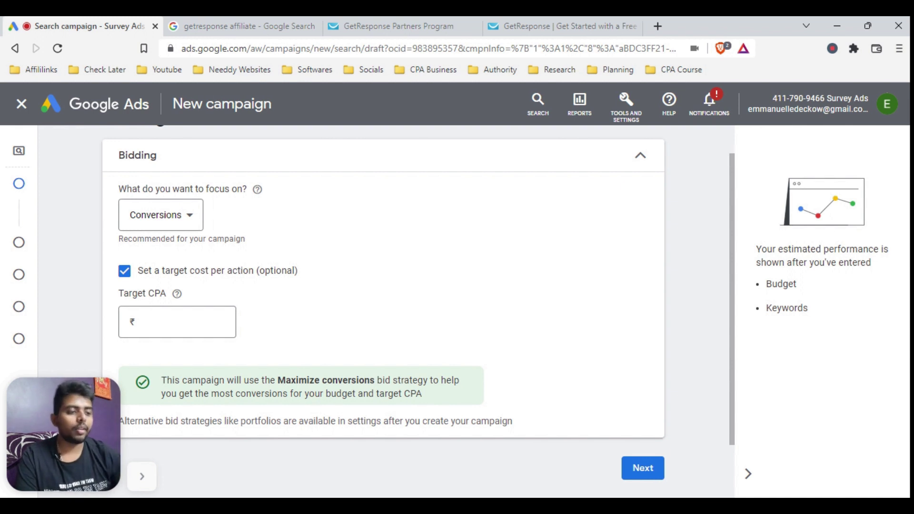
left_click(125, 272)
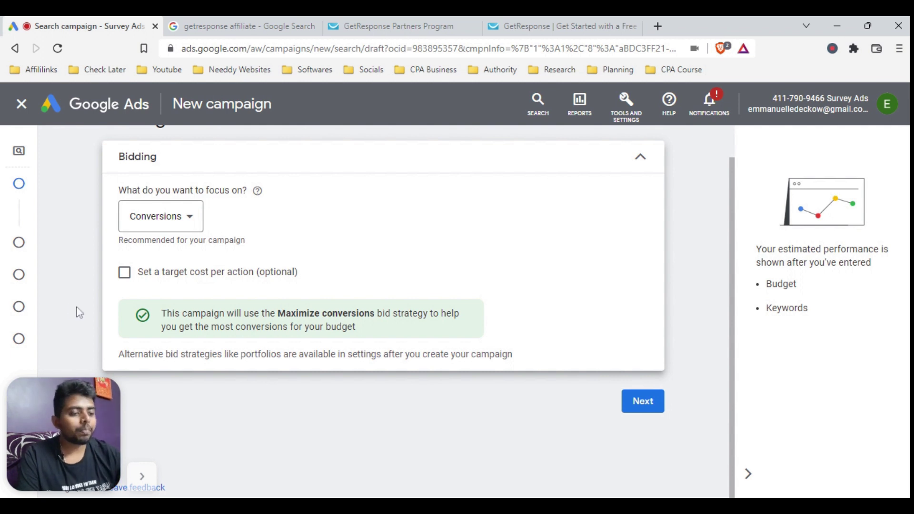
left_click(124, 272)
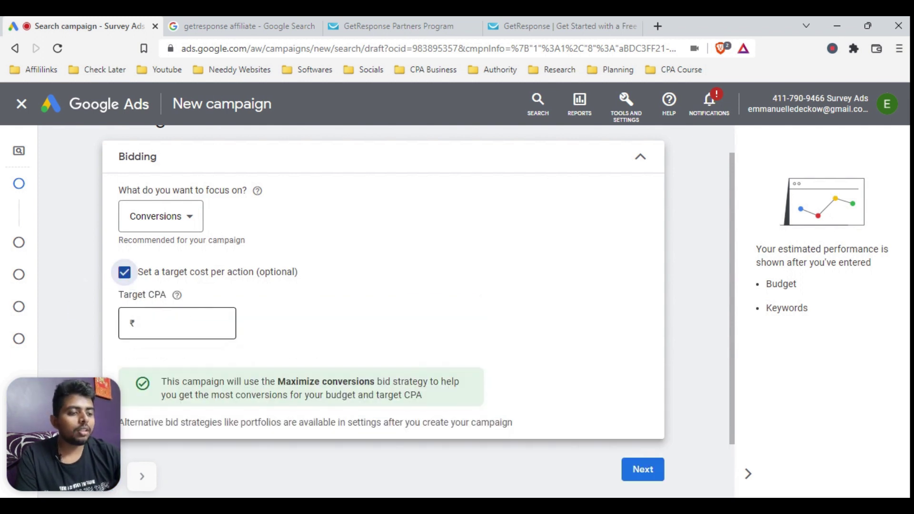
left_click(177, 323)
type("50")
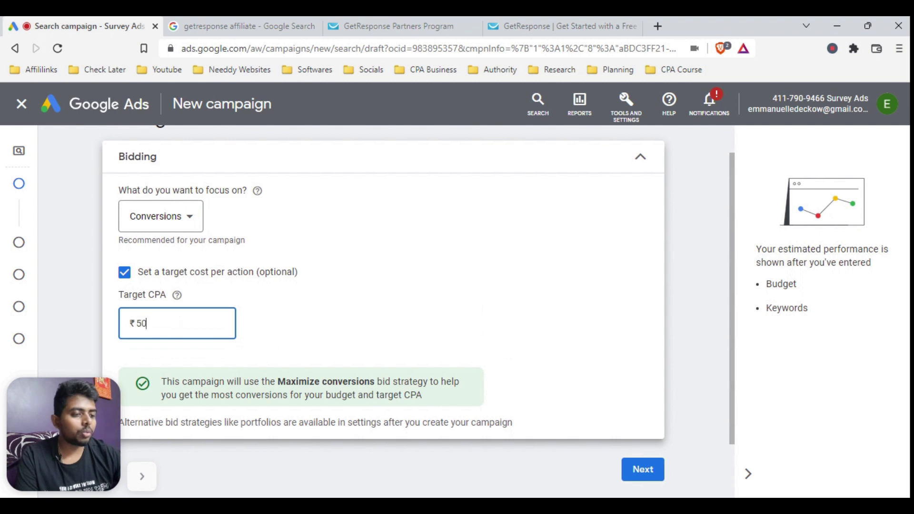
left_click(322, 288)
scroll(534, 322, "down", 1)
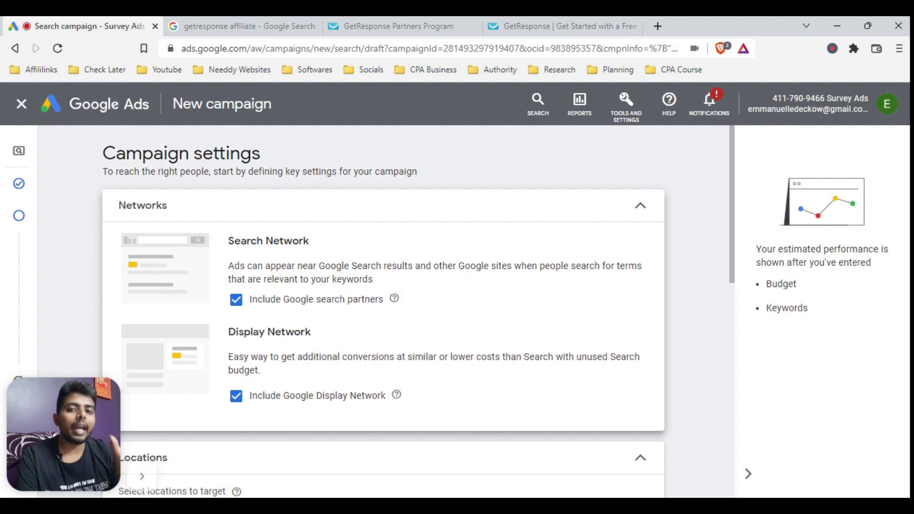
Exclude the Google Display Network from the campaign's networks and go to the location and language settings.
left_click(236, 396)
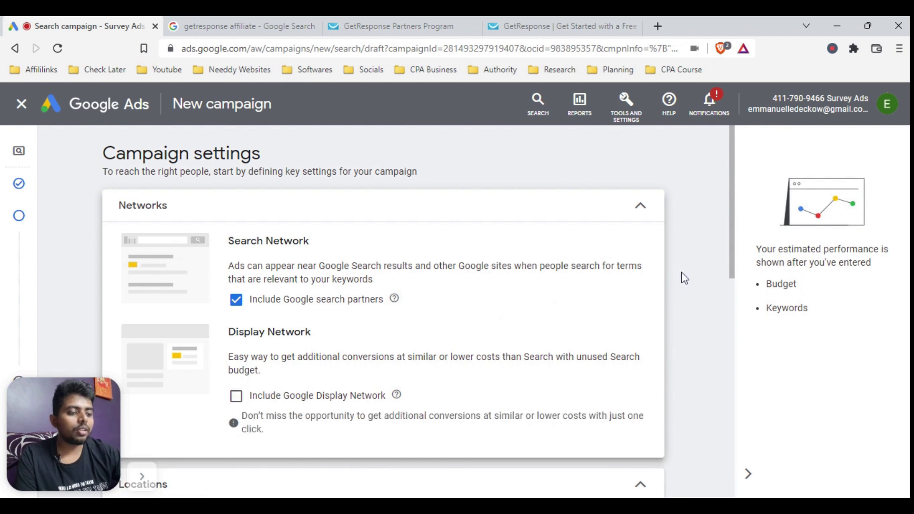
scroll(681, 273, "down", 4)
scroll(681, 273, "down", 4)
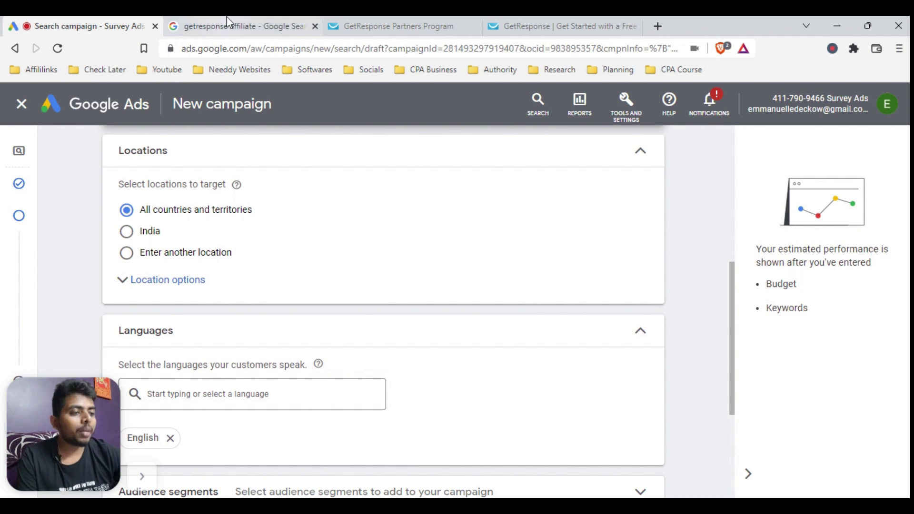
Switch to the Google search page and search for "countries with minimum ad cost".
left_click(238, 26)
scroll(247, 148, "up", 5)
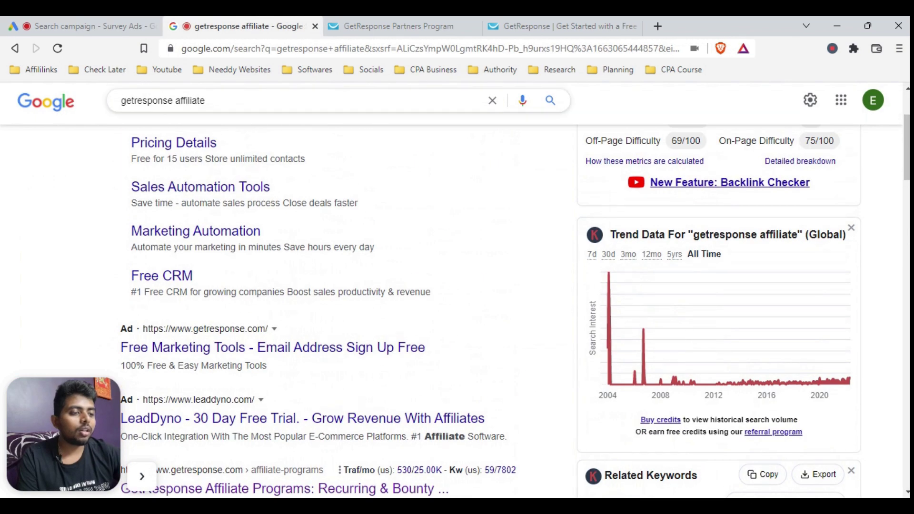
left_click_drag(209, 101, 115, 111)
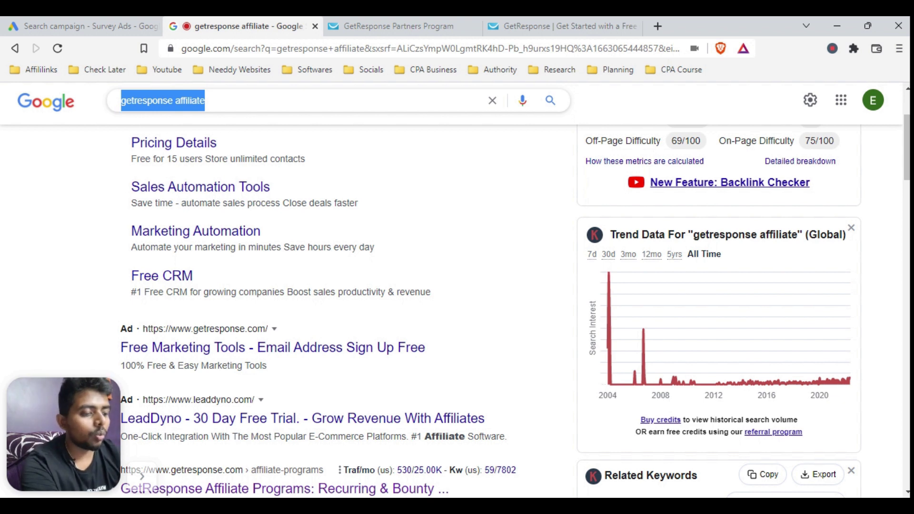
type("countries")
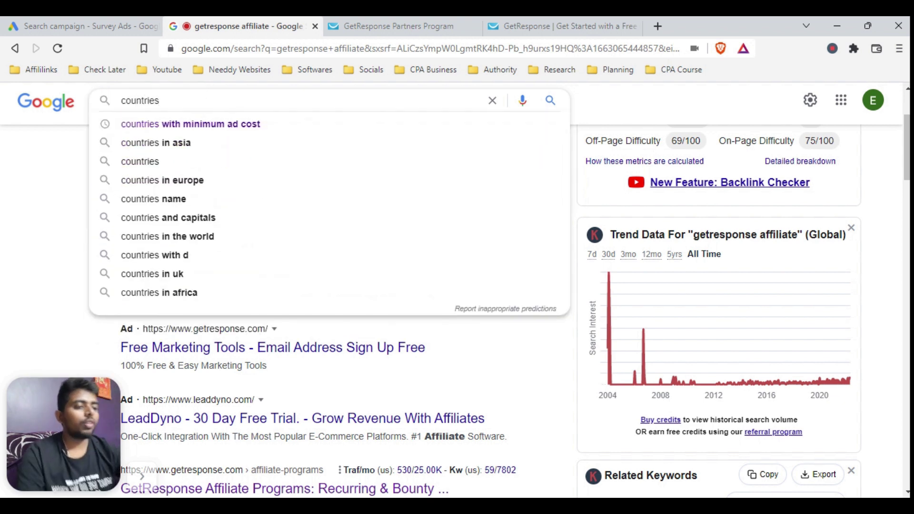
left_click(181, 125)
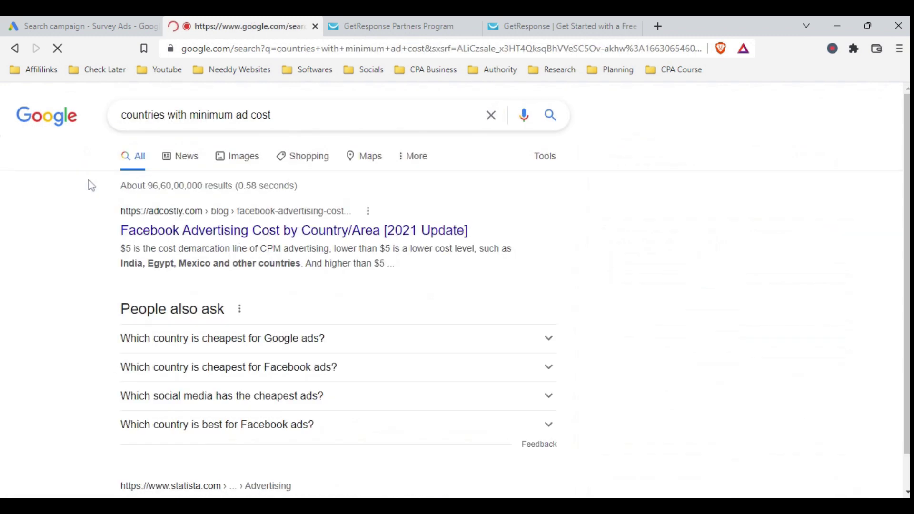
Look through the search results and open the adcostly.com article "Facebook Advertising Cost by Country/Area [2021 Update]".
scroll(61, 247, "down", 7)
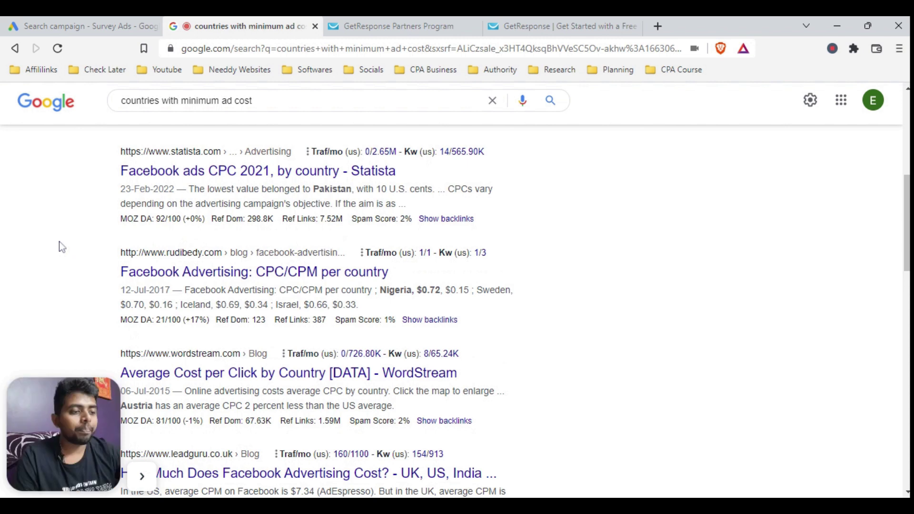
scroll(62, 247, "down", 3)
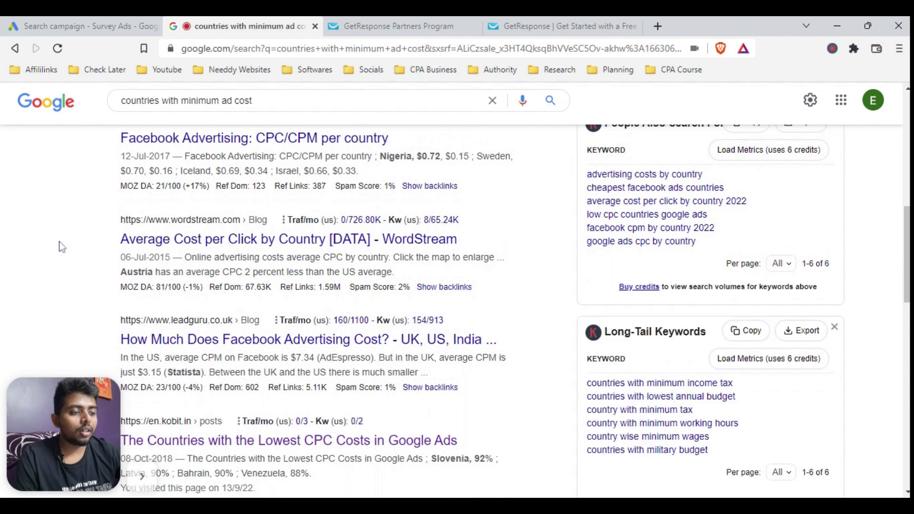
scroll(59, 247, "up", 5)
scroll(59, 247, "up", 2)
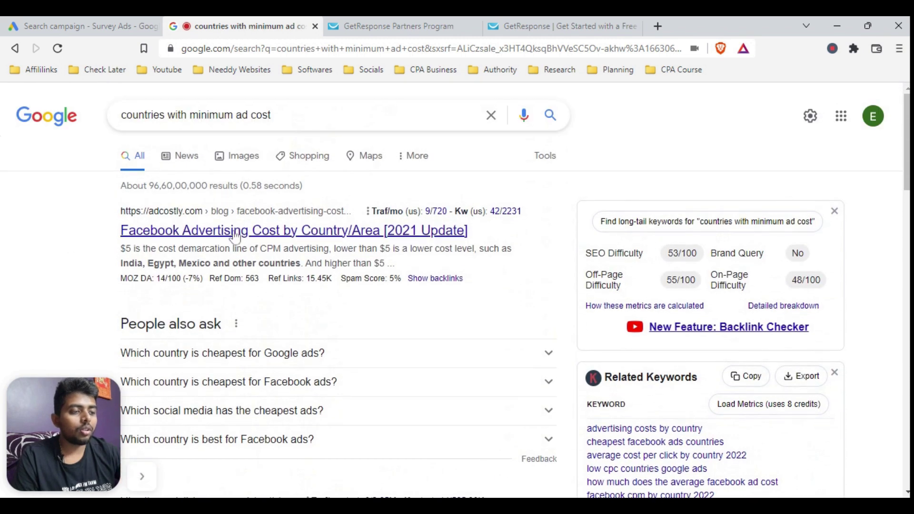
left_click(125, 234)
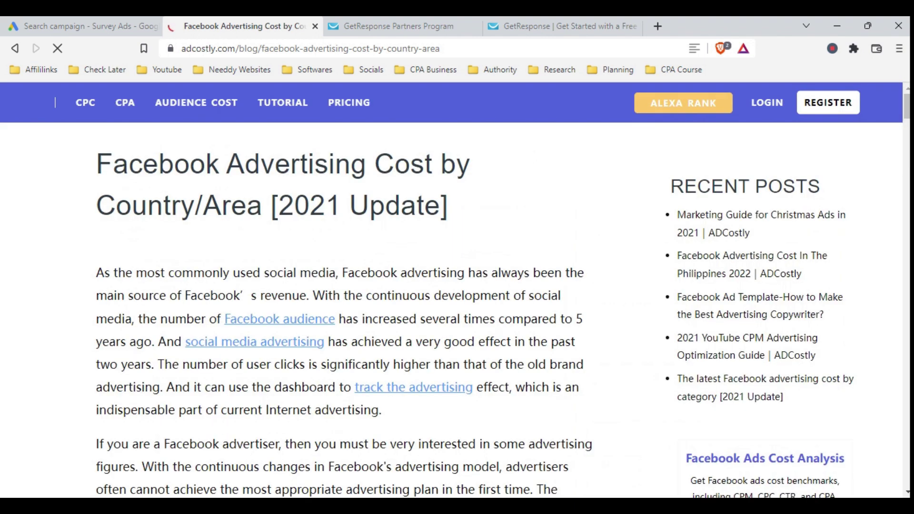
Skim the Facebook advertising cost article's table of contents and return to the Google search results.
scroll(256, 218, "down", 10)
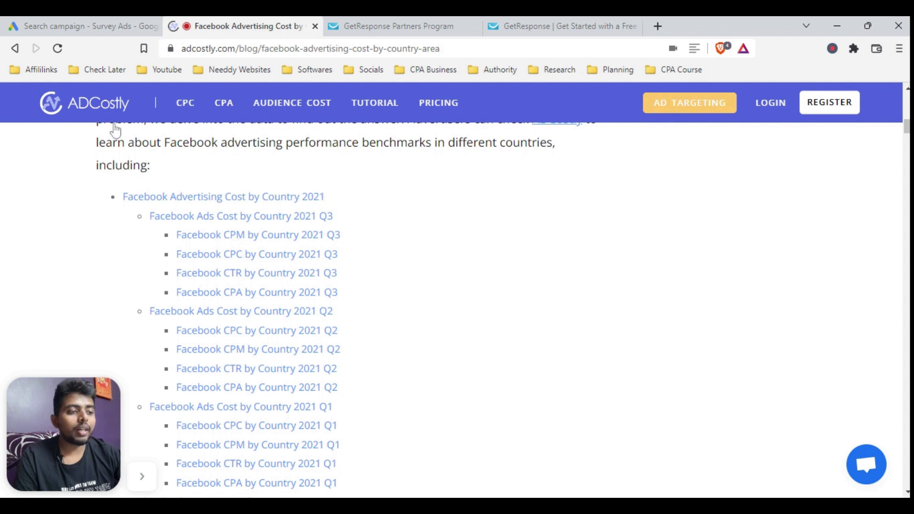
left_click(14, 48)
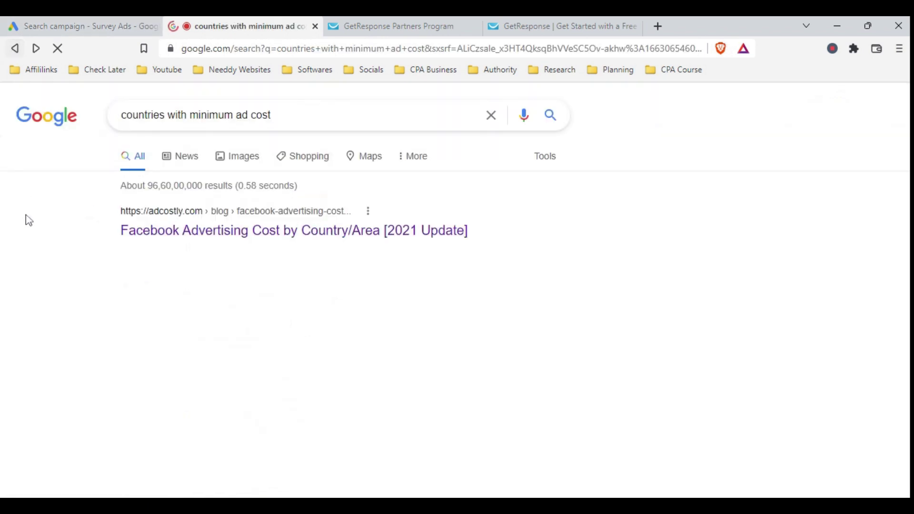
scroll(29, 218, "down", 5)
scroll(41, 224, "up", 5)
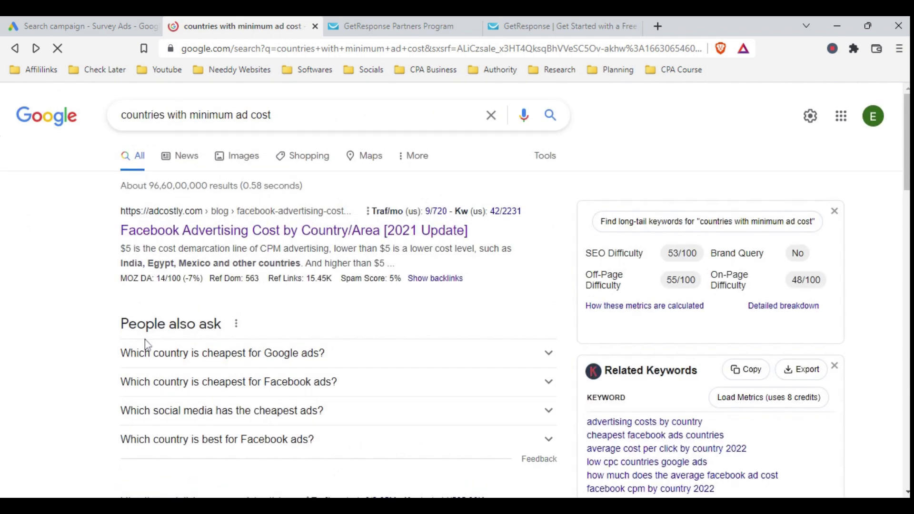
Expand the related question "Which country is cheapest for Google ads?" and open the full kobit country list from its answer.
scroll(142, 342, "down", 2)
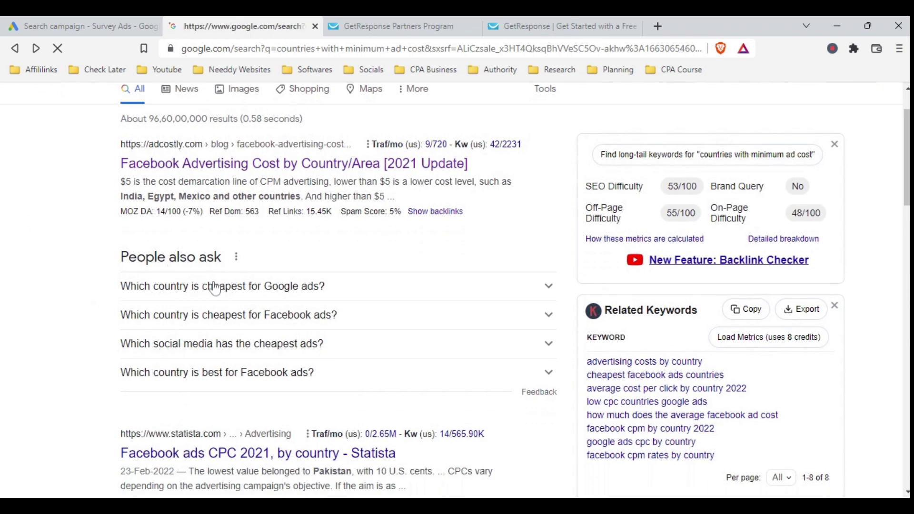
left_click(209, 286)
scroll(69, 312, "down", 2)
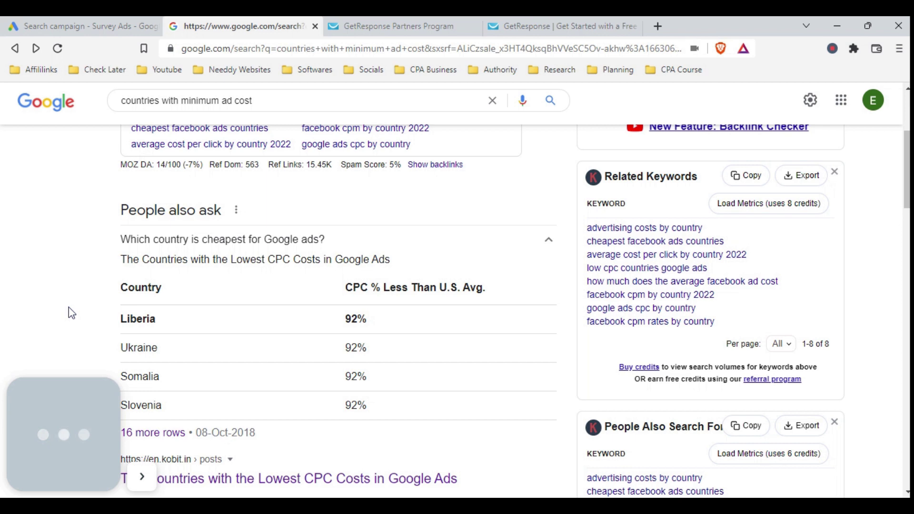
scroll(68, 311, "down", 3)
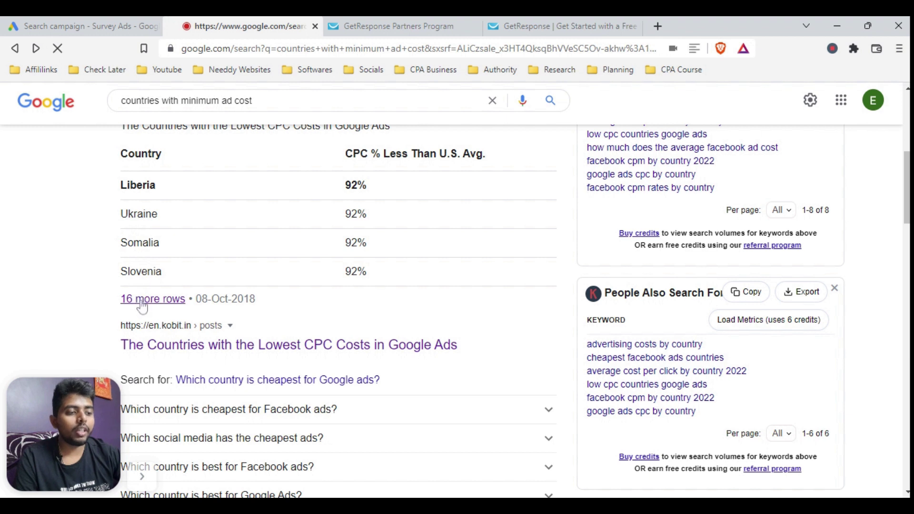
left_click(157, 293)
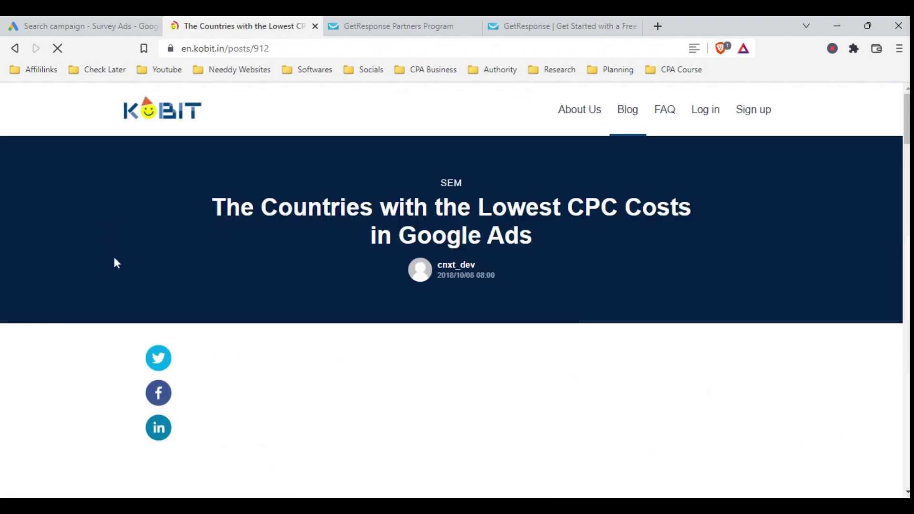
Read through the article's table of countries with the lowest Google Ads CPC compared with the U.S. average, highlighting Montenegro and Namibia.
scroll(116, 262, "down", 3)
scroll(115, 262, "down", 8)
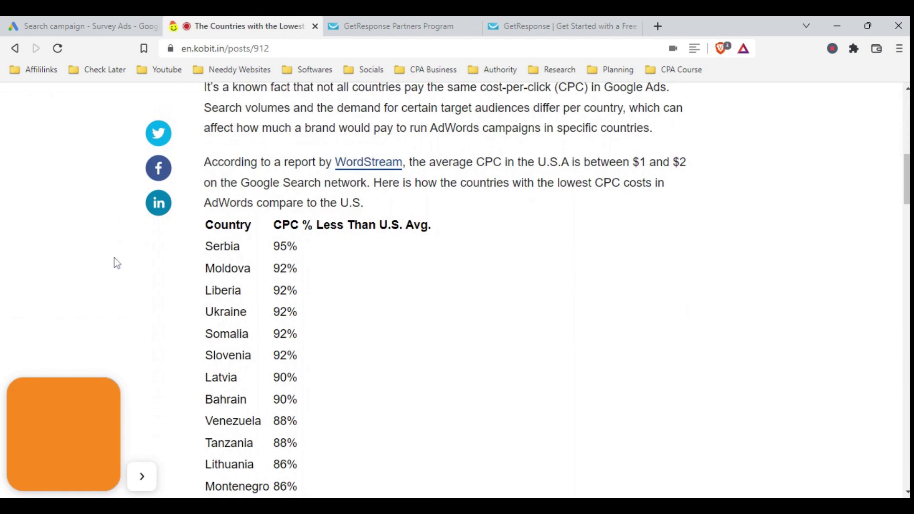
scroll(117, 263, "up", 1)
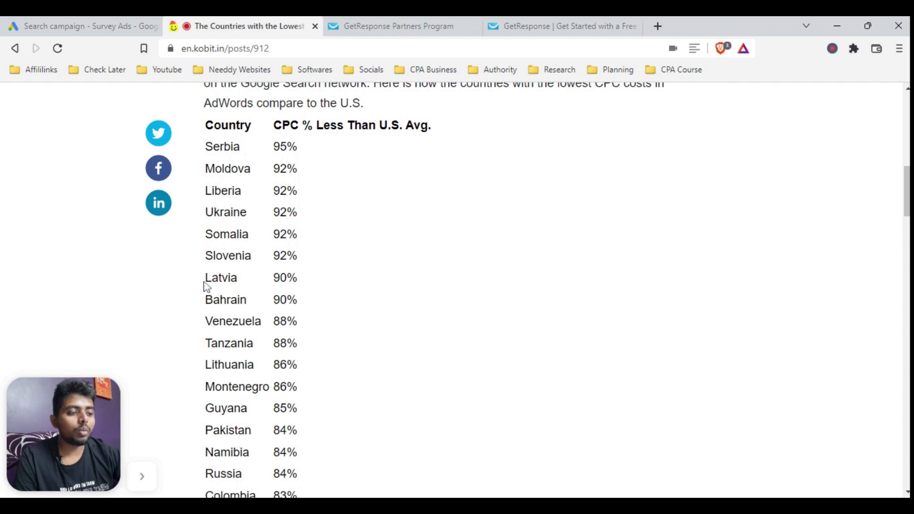
scroll(203, 282, "down", 2)
scroll(212, 267, "down", 2)
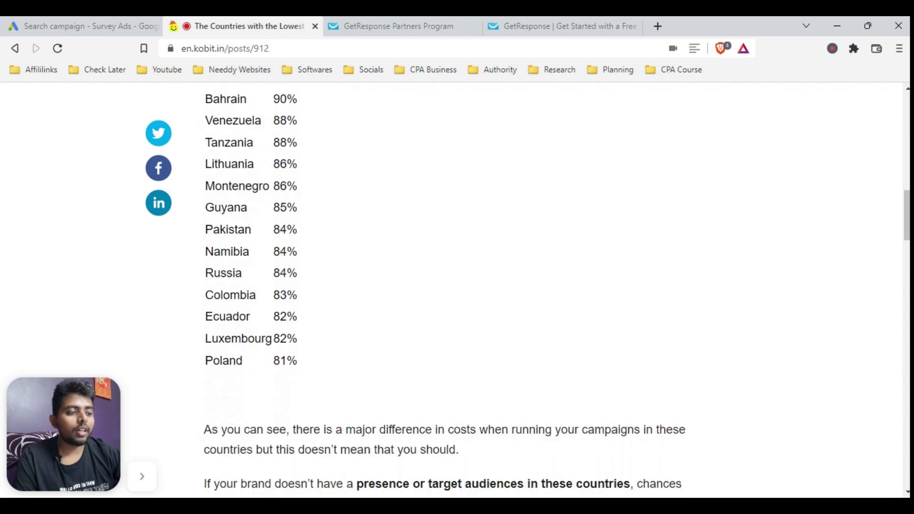
scroll(213, 268, "up", 1)
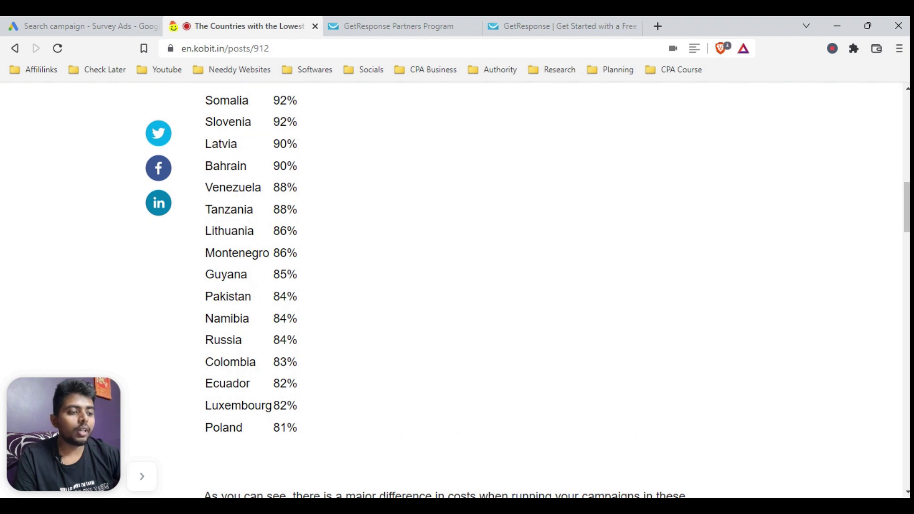
left_click_drag(205, 260, 263, 255)
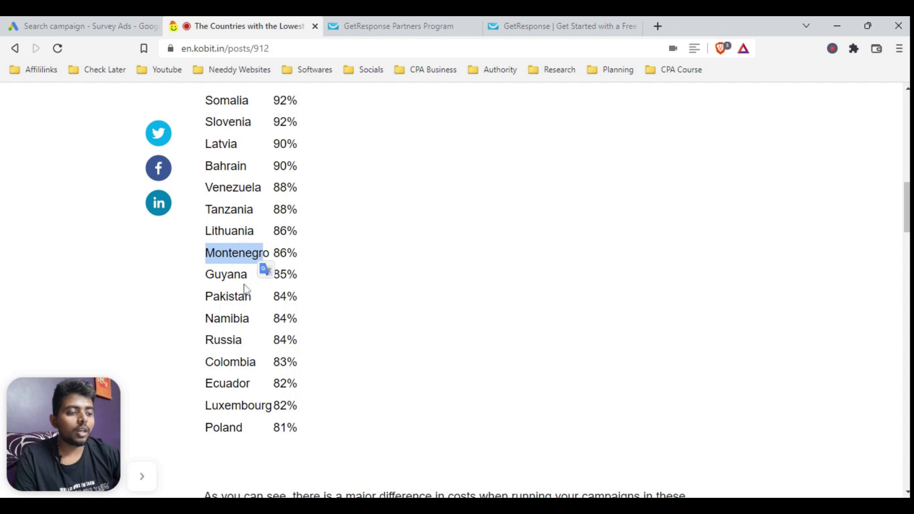
left_click_drag(213, 318, 234, 319)
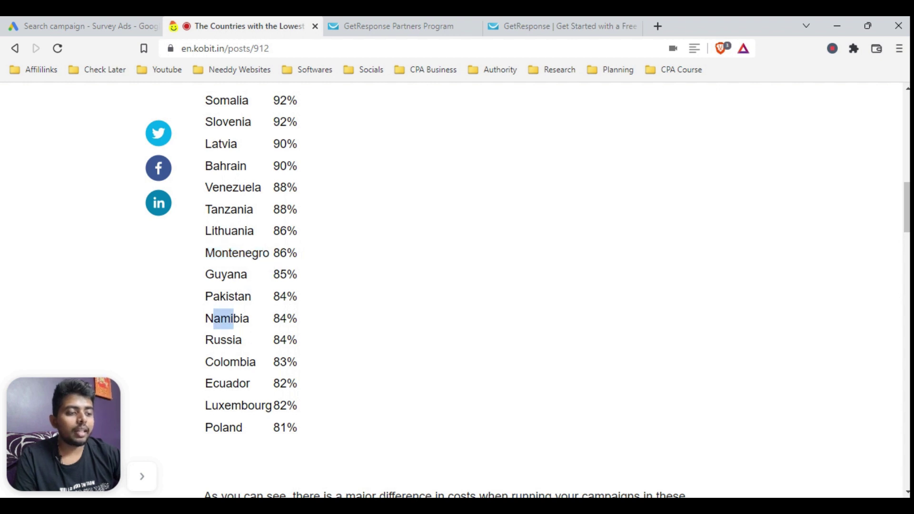
left_click(171, 369)
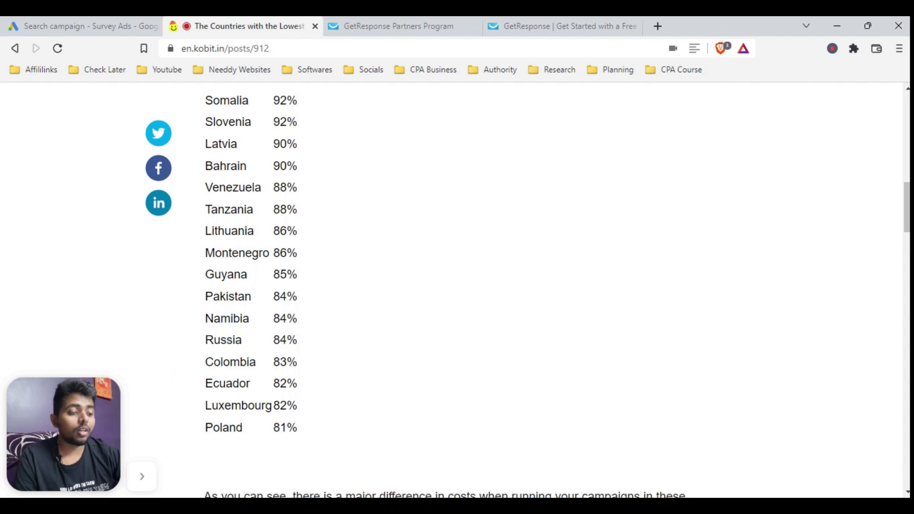
Go over the lowest-CPC table again for candidate target countries, highlighting Russia, Pakistan and Ukraine.
scroll(216, 390, "up", 1)
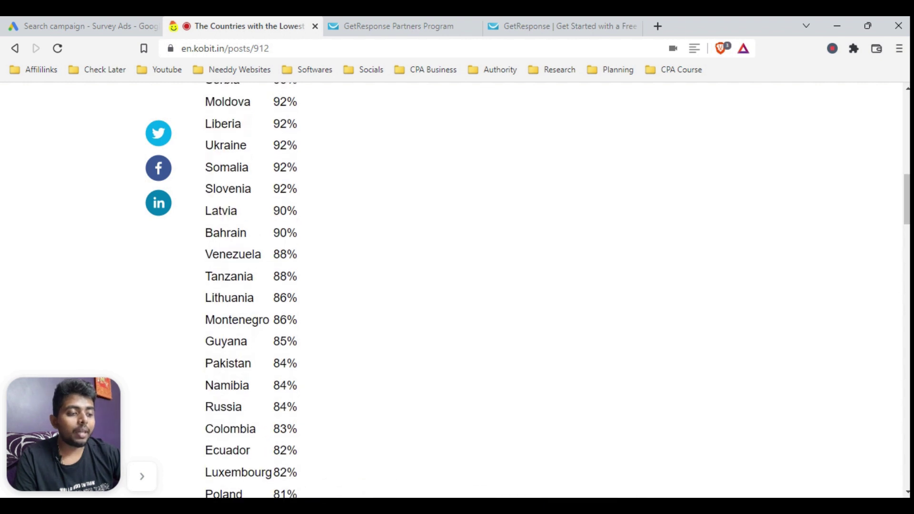
left_click_drag(200, 401, 238, 91)
left_click_drag(245, 410, 205, 407)
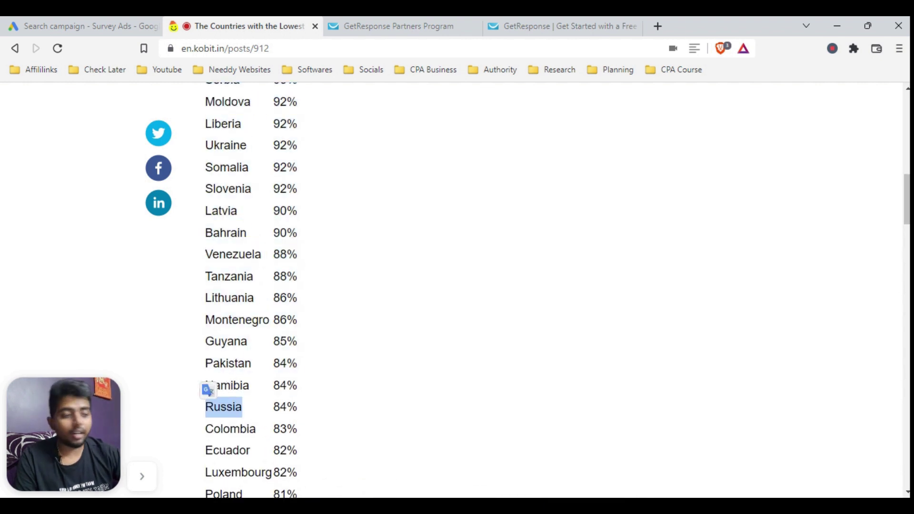
left_click_drag(251, 366, 204, 362)
scroll(183, 360, "down", 2)
left_click(197, 316)
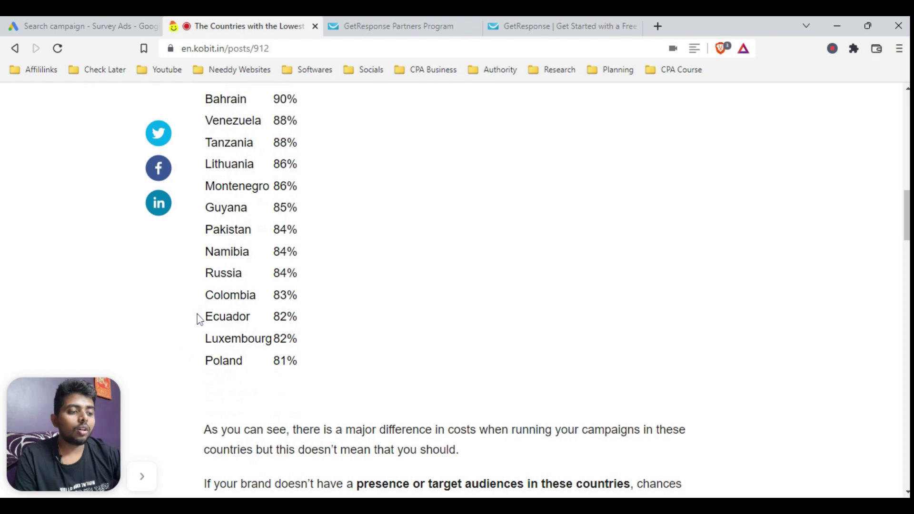
scroll(197, 315, "up", 7)
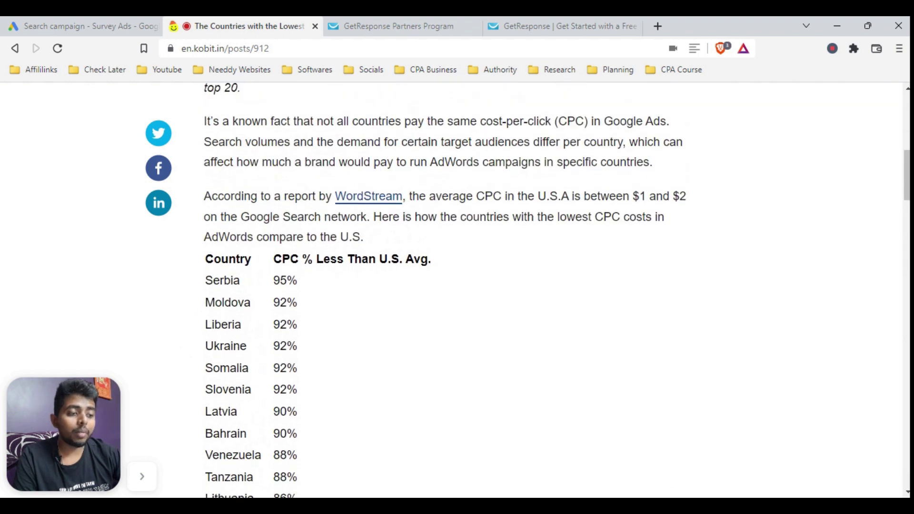
left_click_drag(243, 346, 204, 343)
left_click(195, 322)
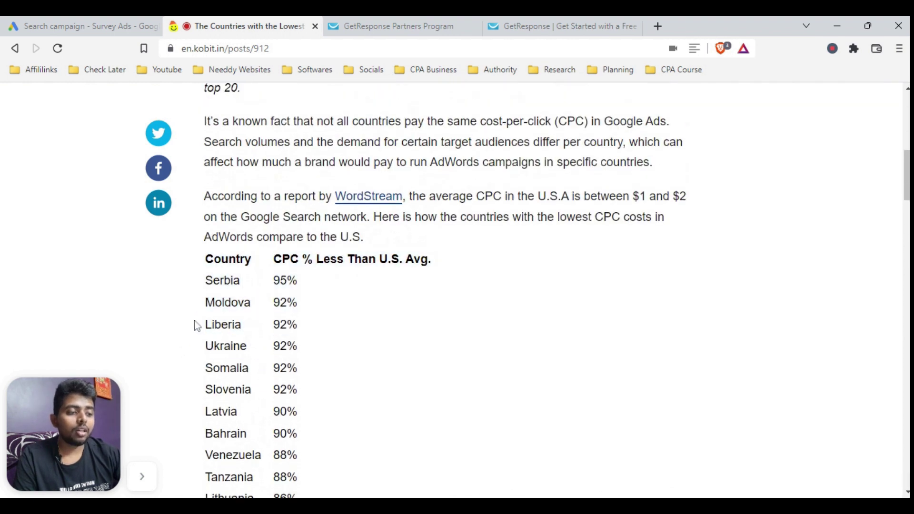
scroll(195, 322, "down", 3)
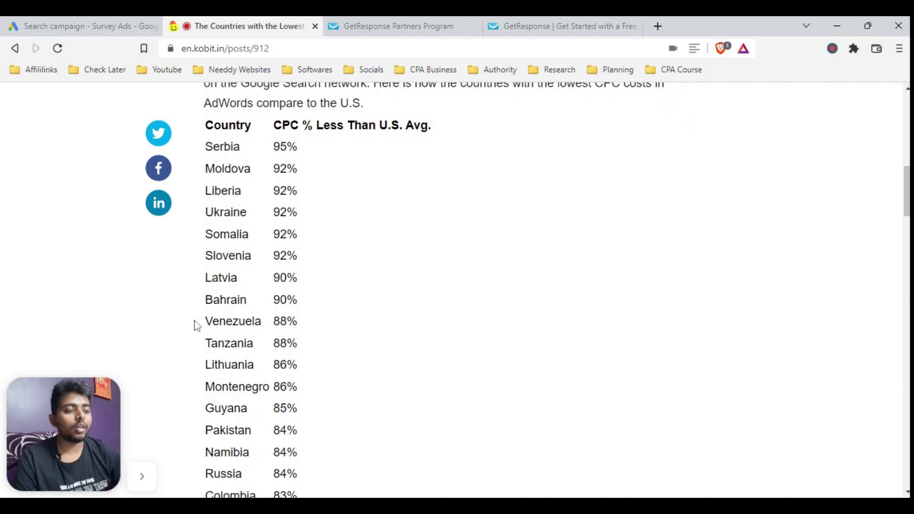
Switch back to the Google Ads campaign draft and target Pakistan as a custom location instead of all countries.
left_click(122, 26)
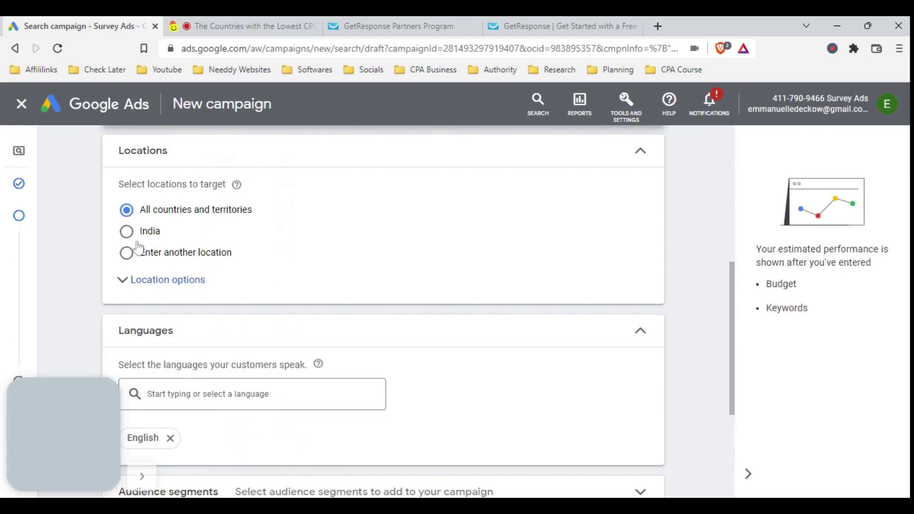
left_click(129, 257)
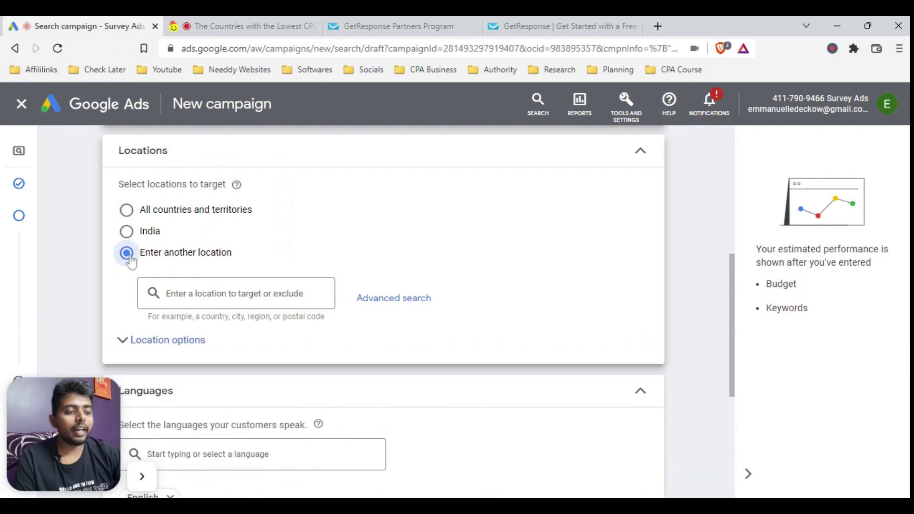
left_click(158, 288)
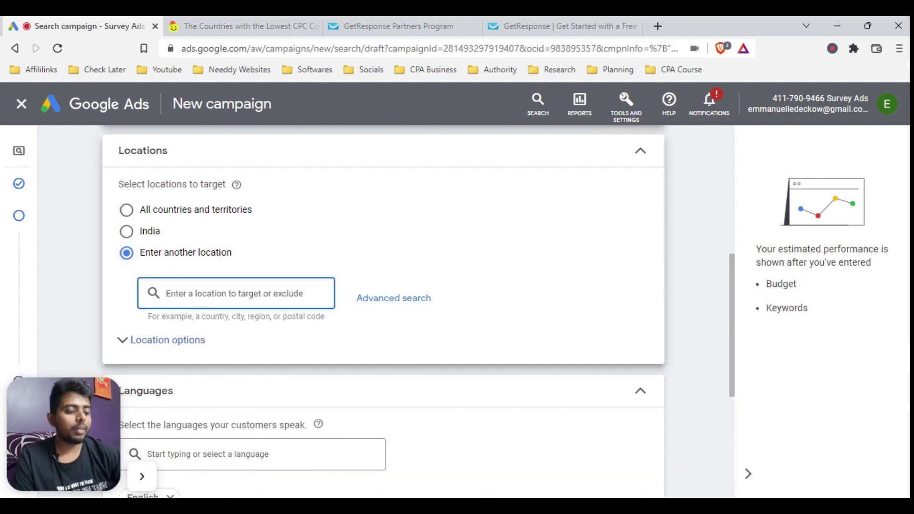
type("p")
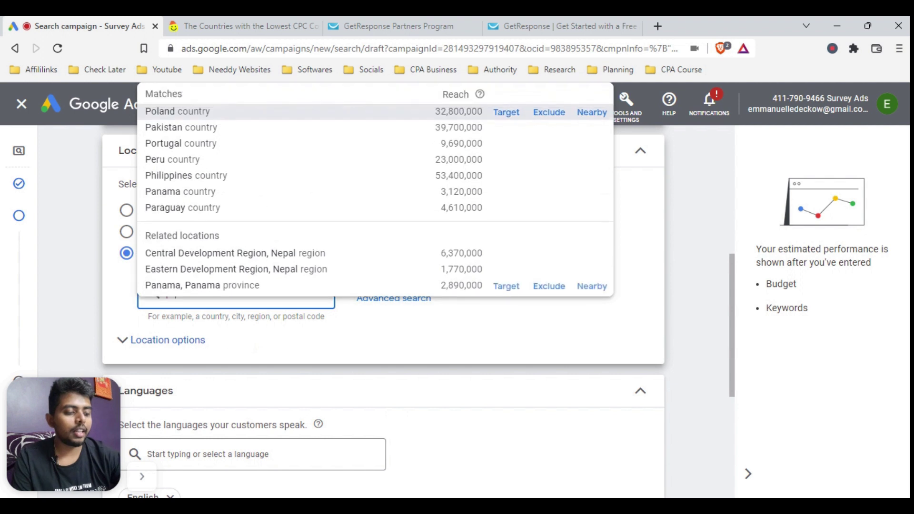
type("ak")
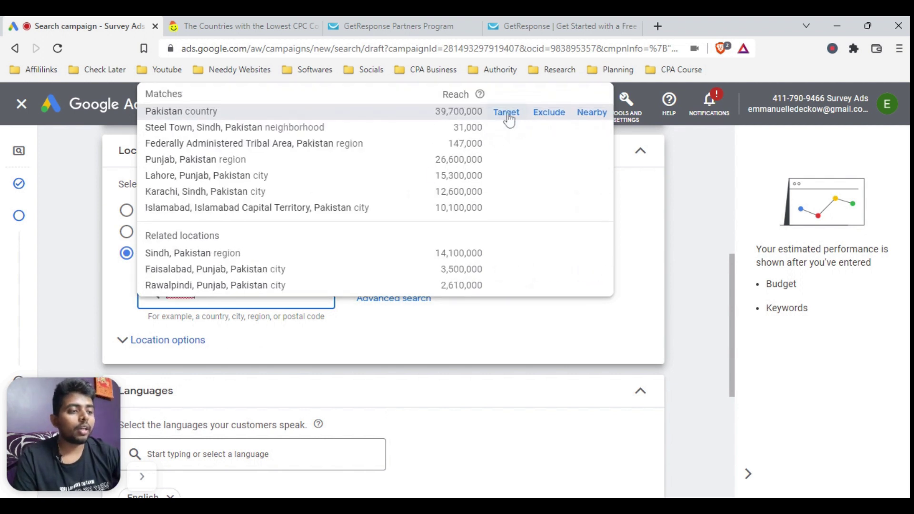
left_click(507, 113)
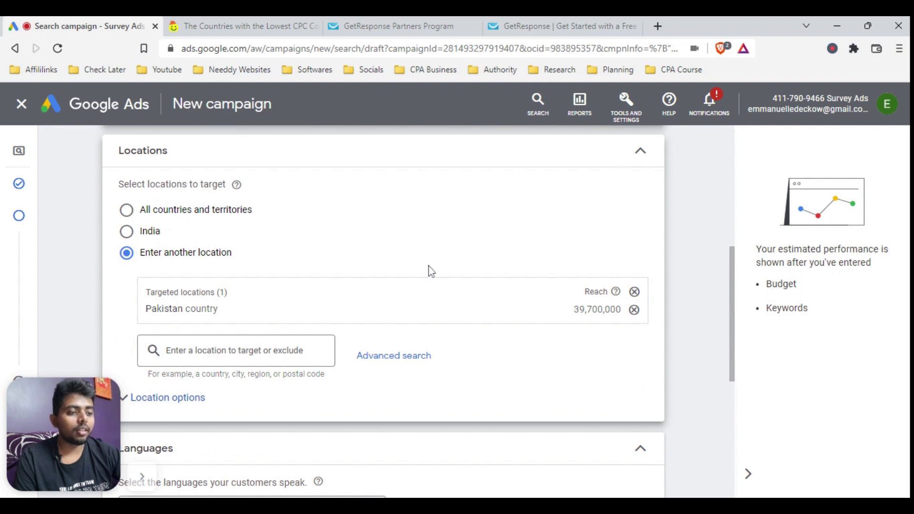
Add the country Russia to the campaign's targeted locations.
left_click(215, 351)
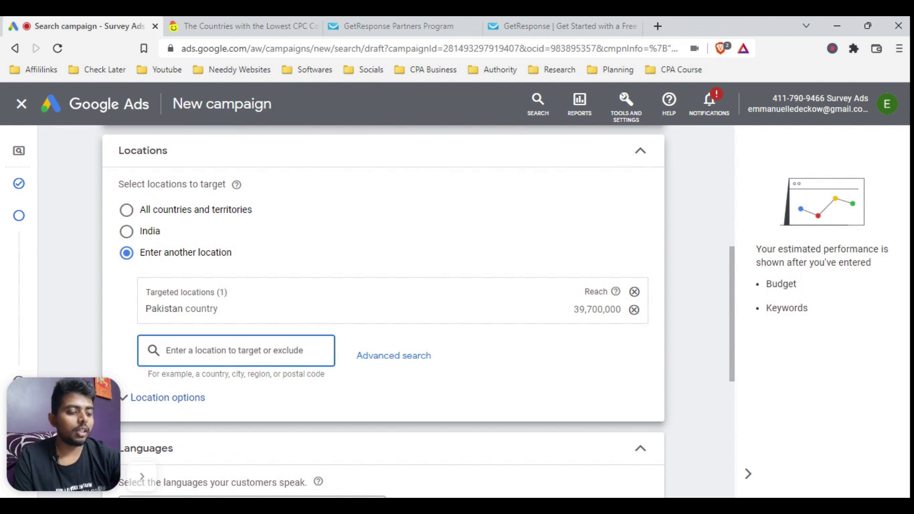
type("russ")
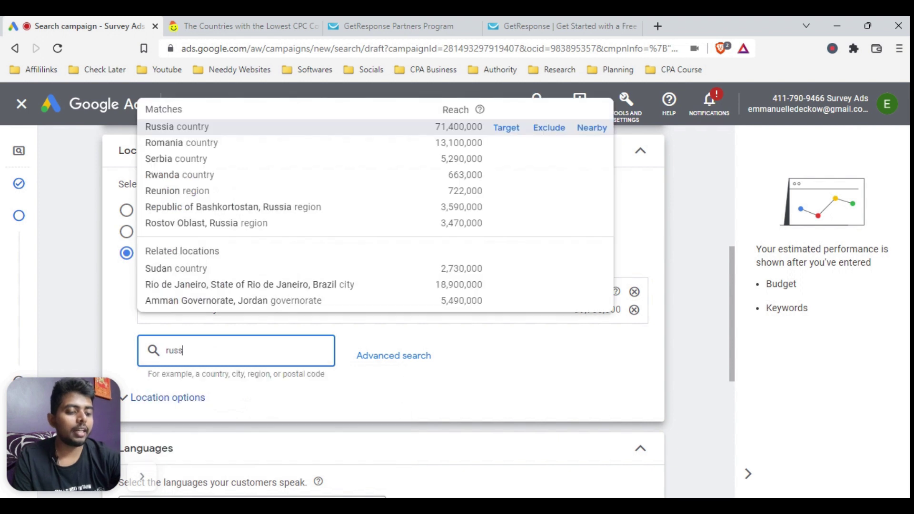
type("ia")
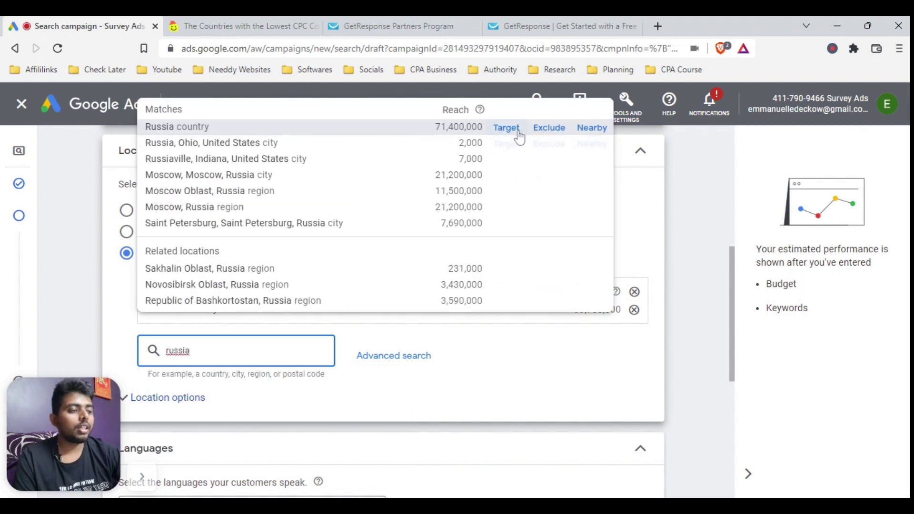
left_click(505, 128)
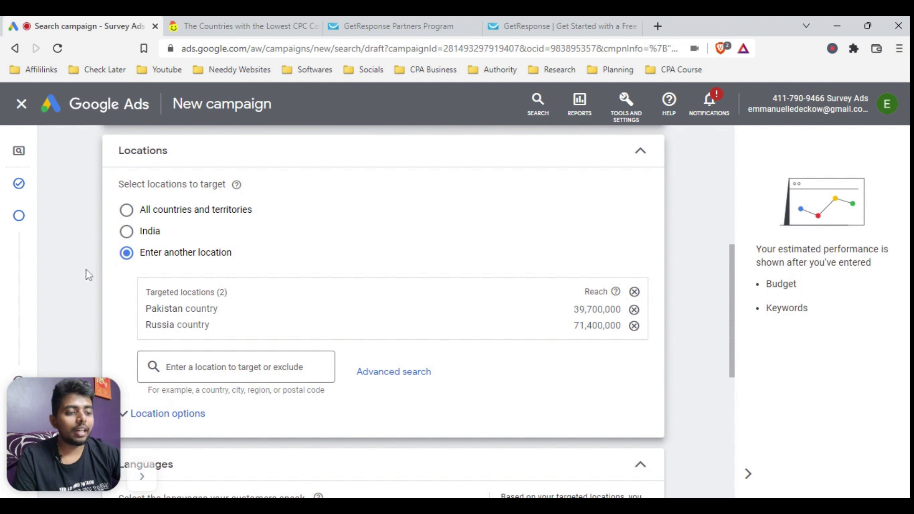
Proceed from the campaign settings to Keywords and ads and look over the keyword suggestion and entry fields for Ad group 1.
scroll(87, 275, "down", 3)
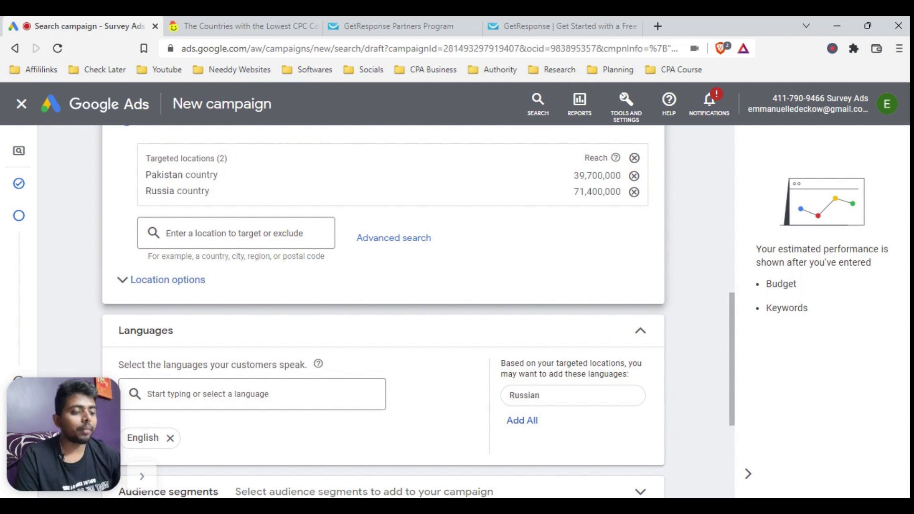
scroll(73, 269, "down", 4)
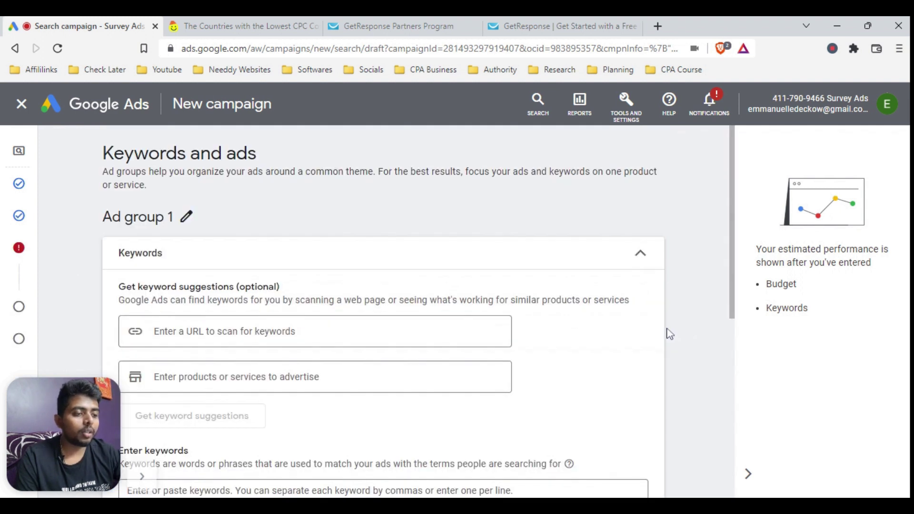
scroll(669, 334, "down", 5)
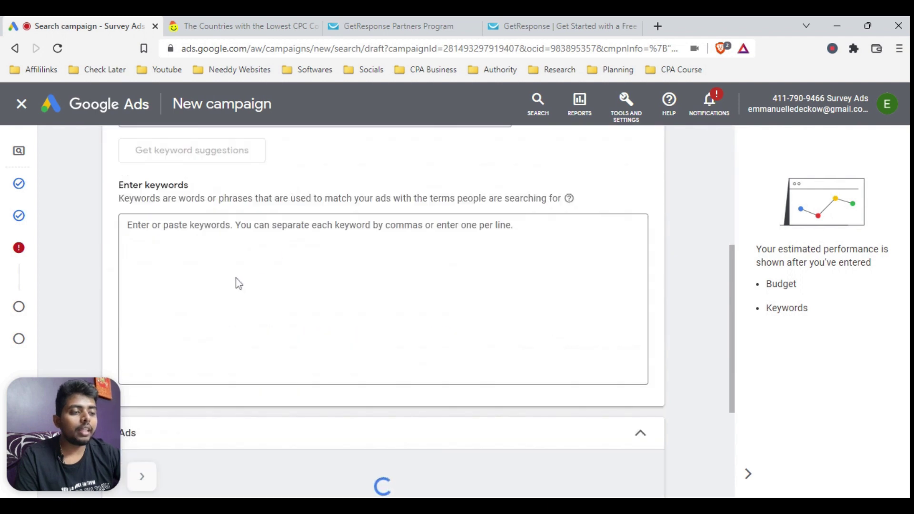
scroll(388, 492, "up", 1)
scroll(208, 283, "up", 1)
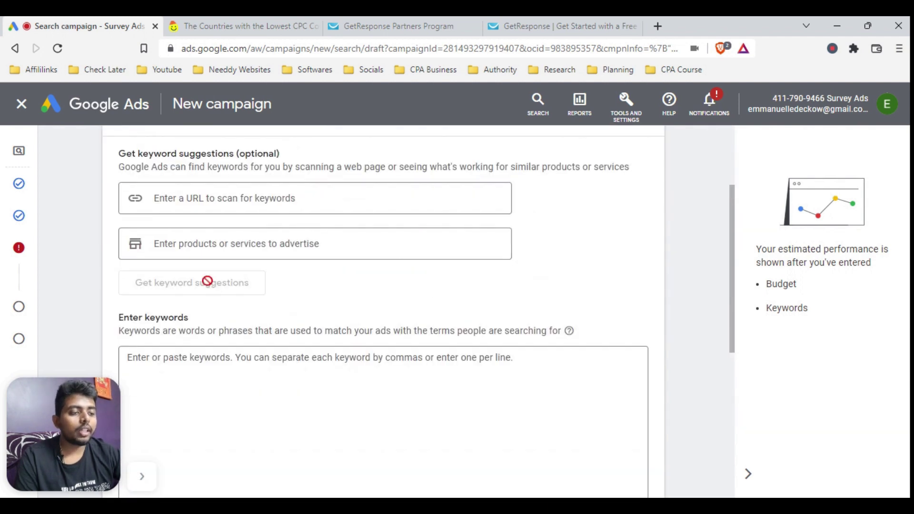
scroll(208, 281, "up", 1)
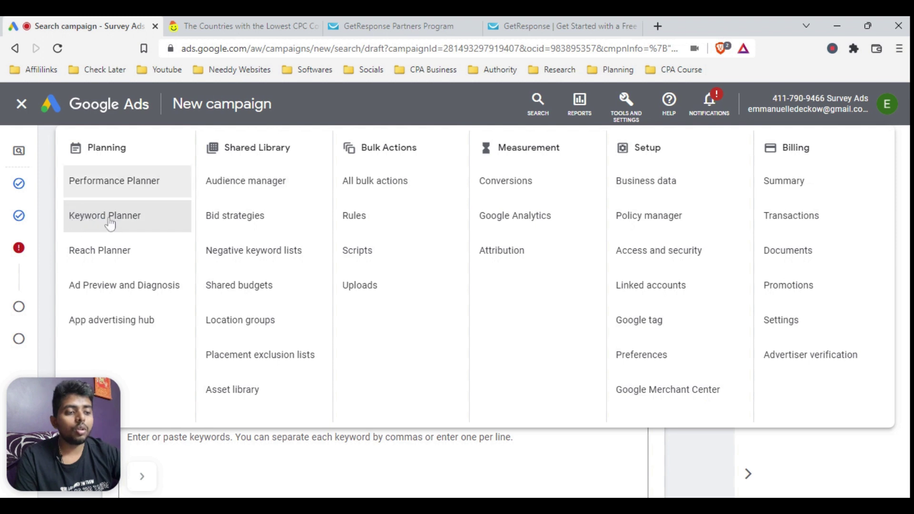
Copy the address of the GetResponse homepage from its open page.
left_click(49, 230)
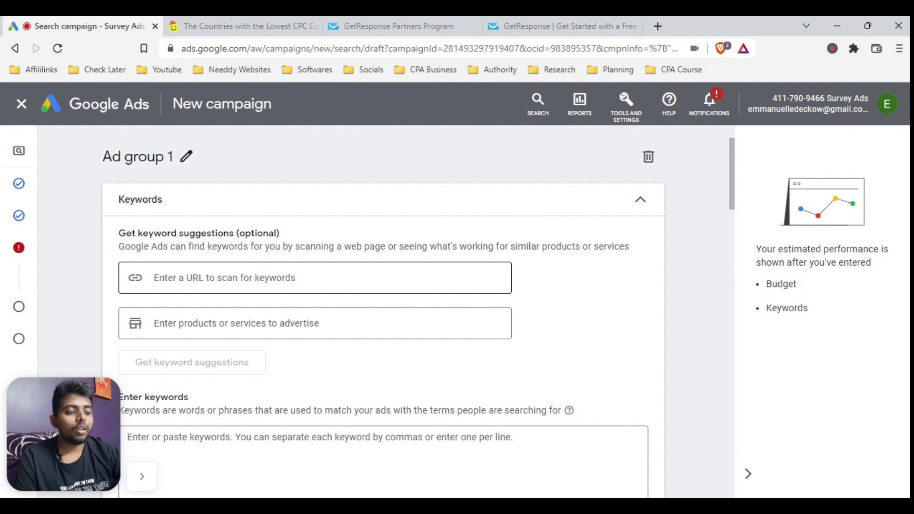
left_click(550, 30)
scroll(127, 201, "up", 20)
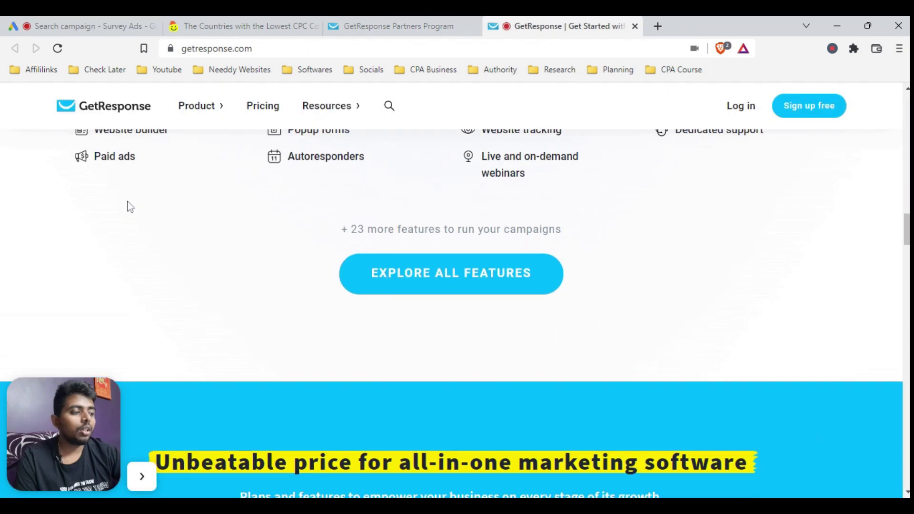
scroll(126, 202, "up", 10)
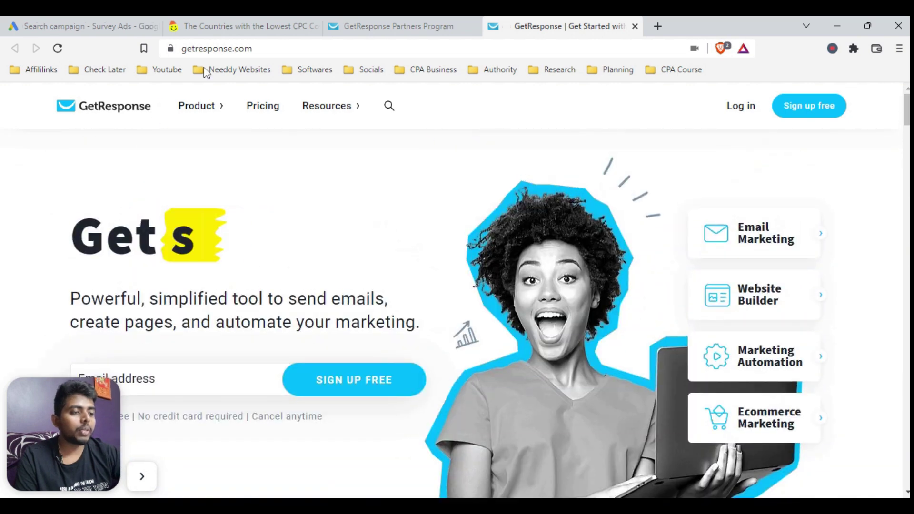
key("ctrl+l")
key("ctrl+c")
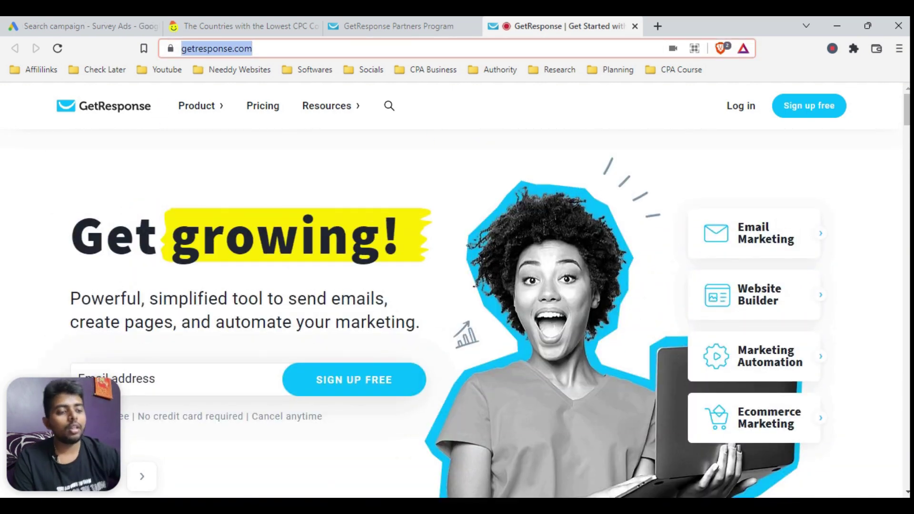
left_click(90, 26)
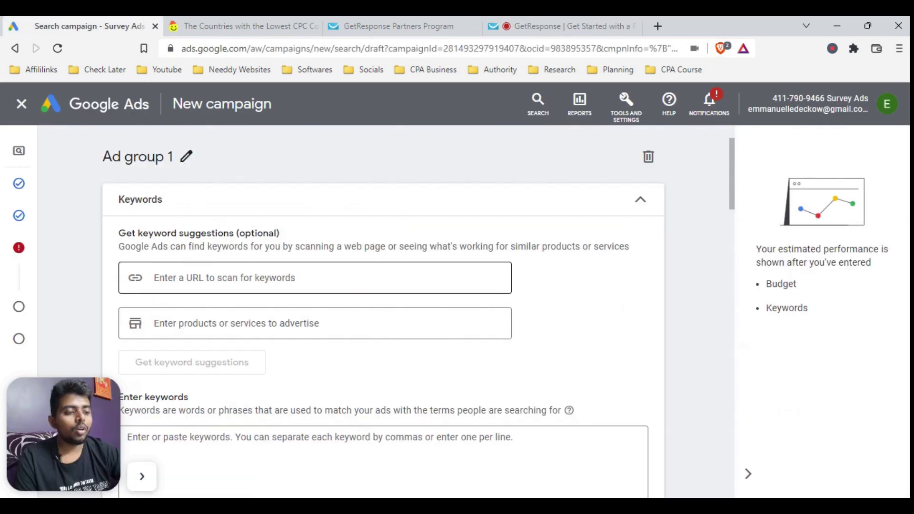
left_click(314, 277)
key("ctrl+v")
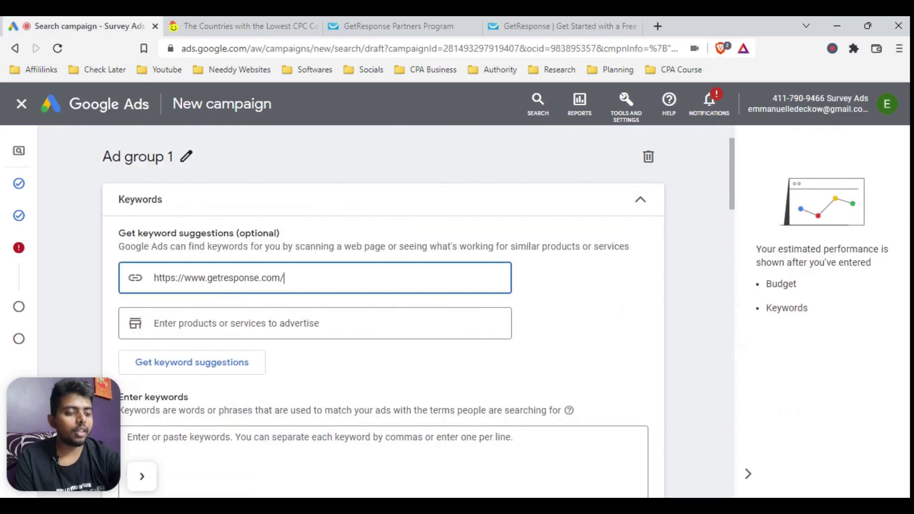
left_click(328, 369)
scroll(202, 365, "down", 2)
scroll(202, 365, "up", 1)
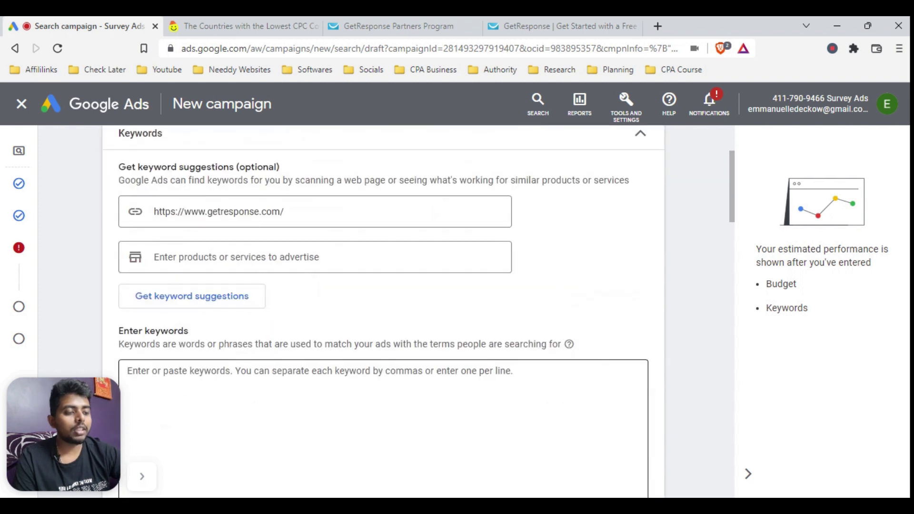
left_click(204, 302)
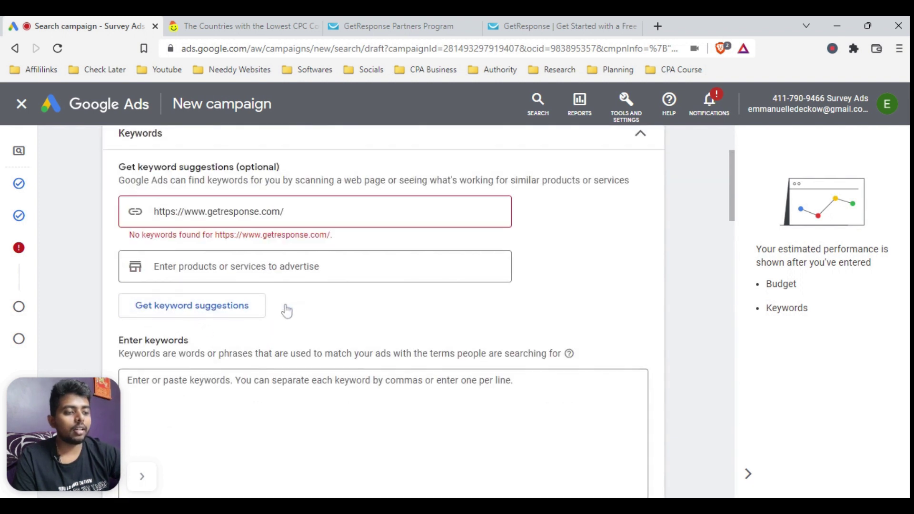
left_click(285, 211)
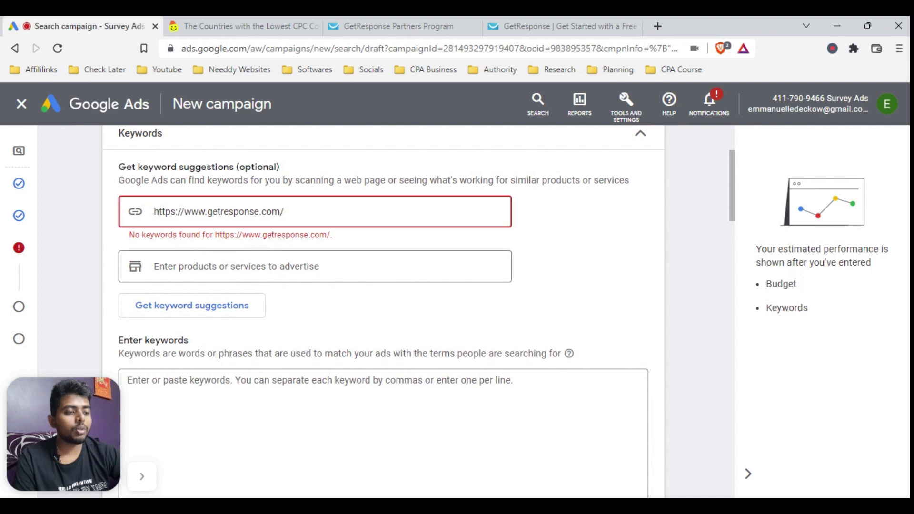
left_click(237, 310)
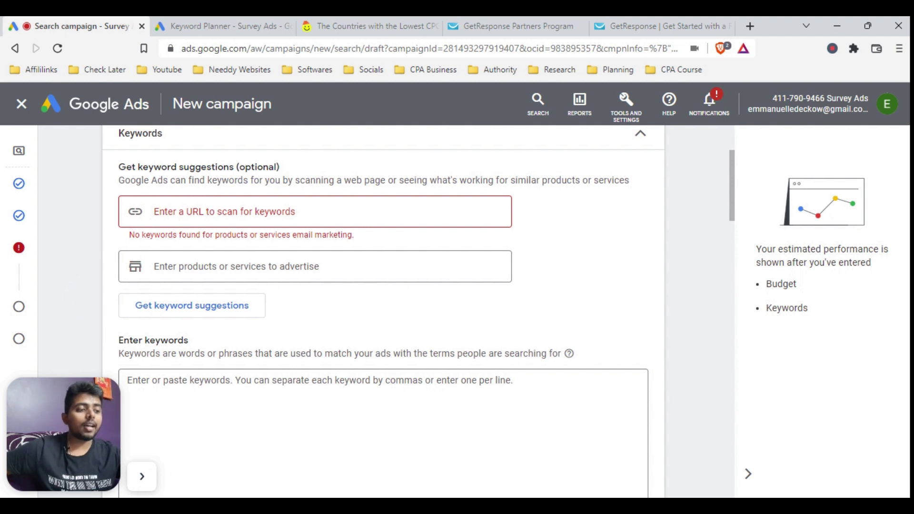
left_click(228, 26)
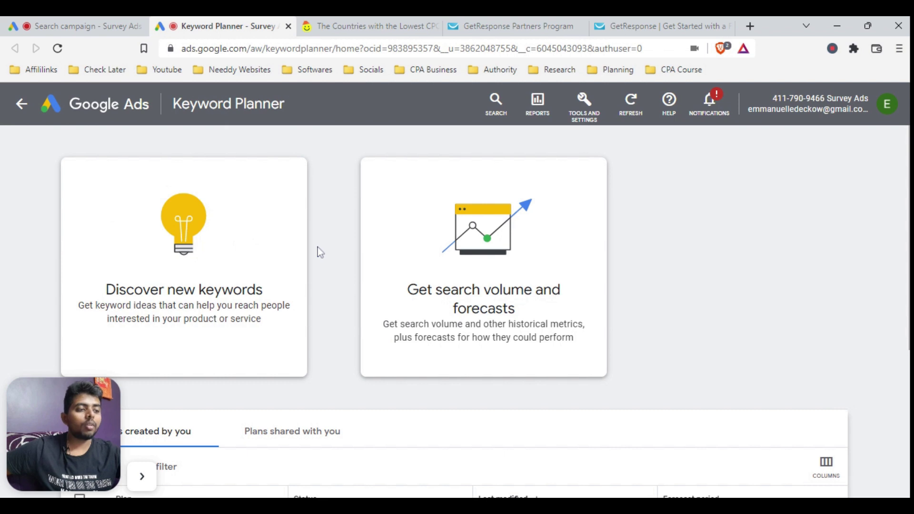
left_click(193, 233)
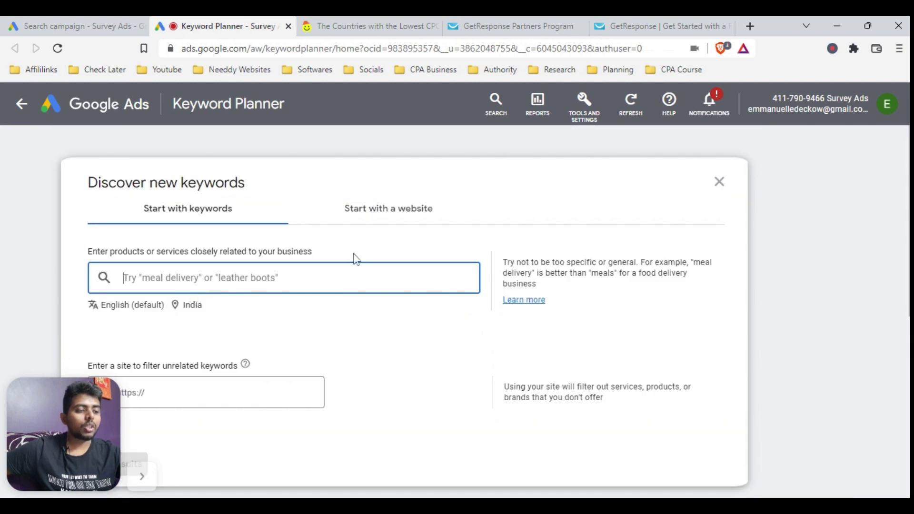
left_click(377, 216)
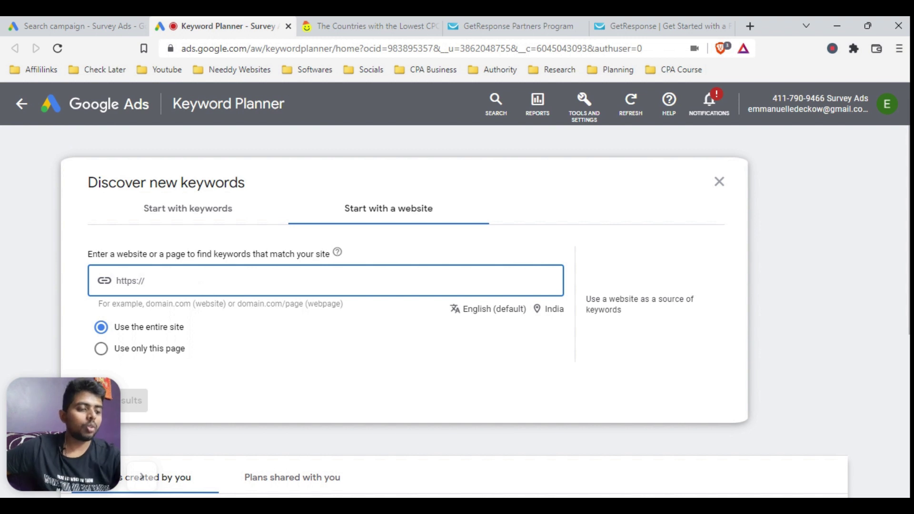
type("www.getresponse.com/")
scroll(181, 295, "down", 2)
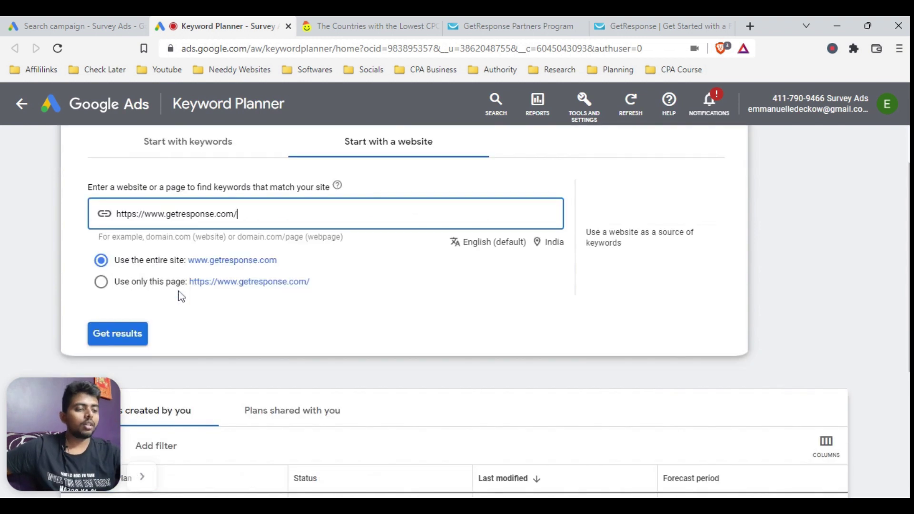
left_click(123, 330)
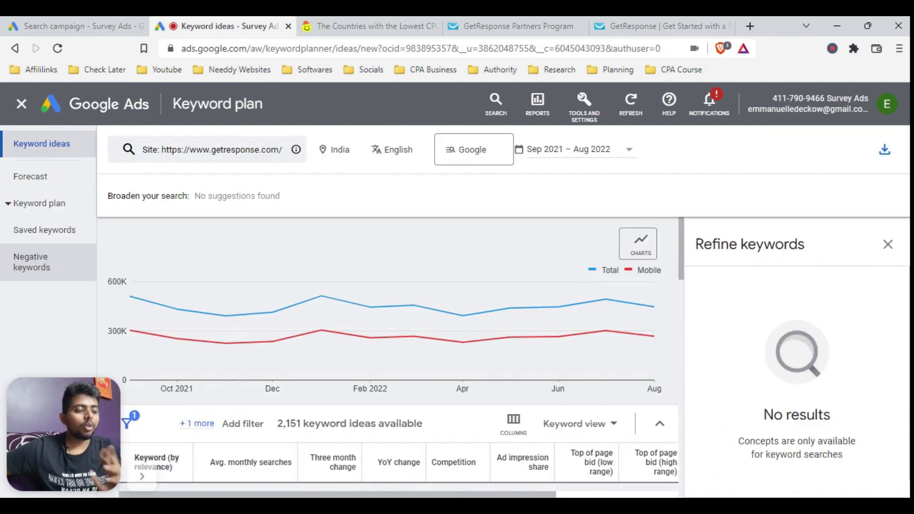
Widen the keyword column and look over the keyword ideas with their average monthly searches and competition.
scroll(381, 421, "down", 5)
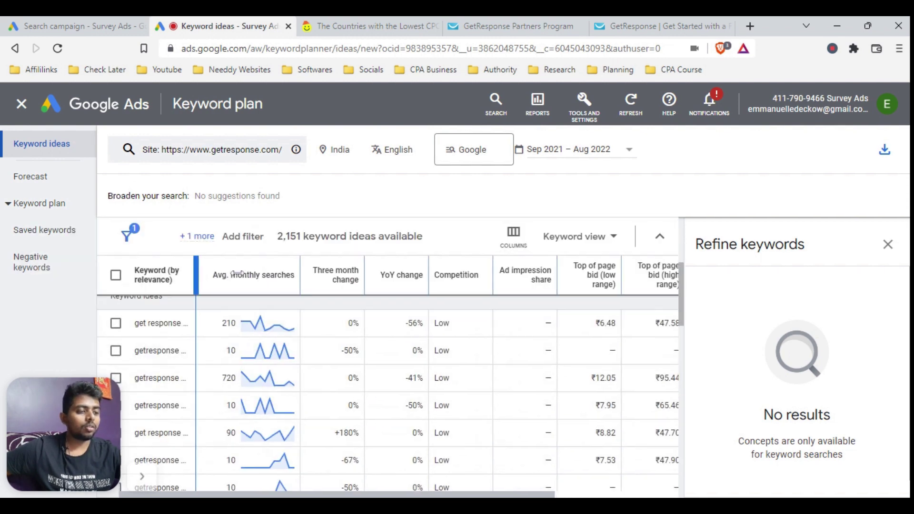
left_click_drag(193, 274, 280, 270)
scroll(351, 280, "up", 1)
mouse_move(309, 312)
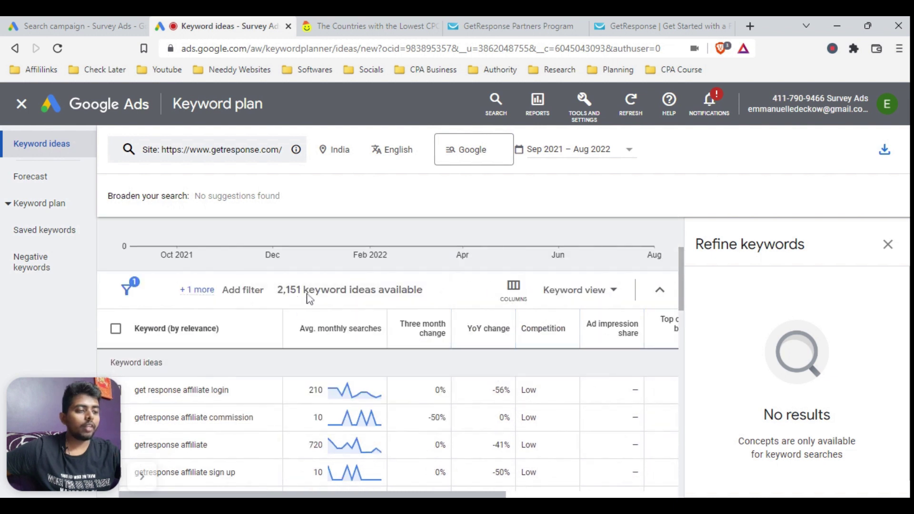
scroll(439, 298, "down", 5)
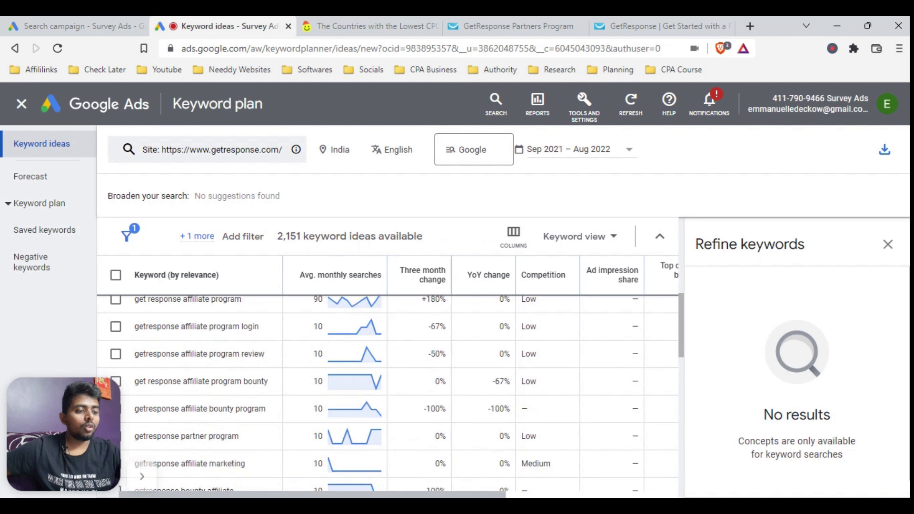
scroll(224, 386, "down", 4)
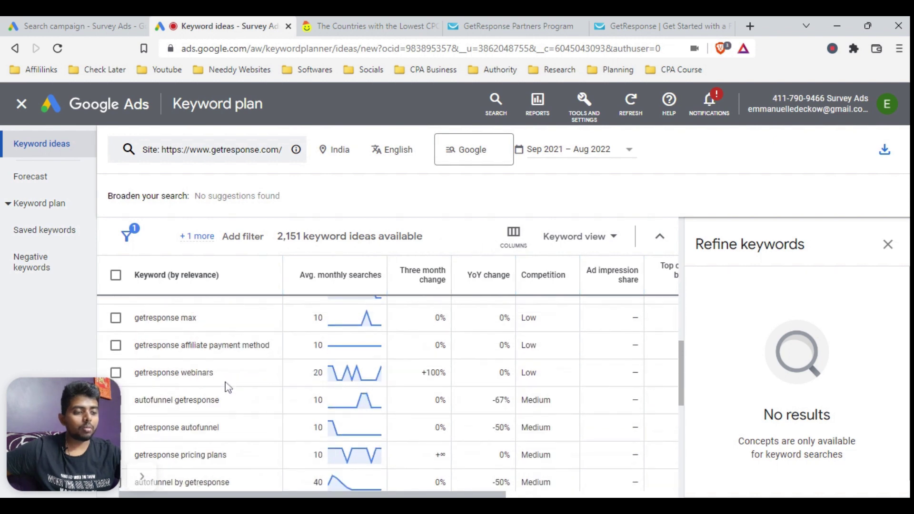
scroll(228, 387, "up", 10)
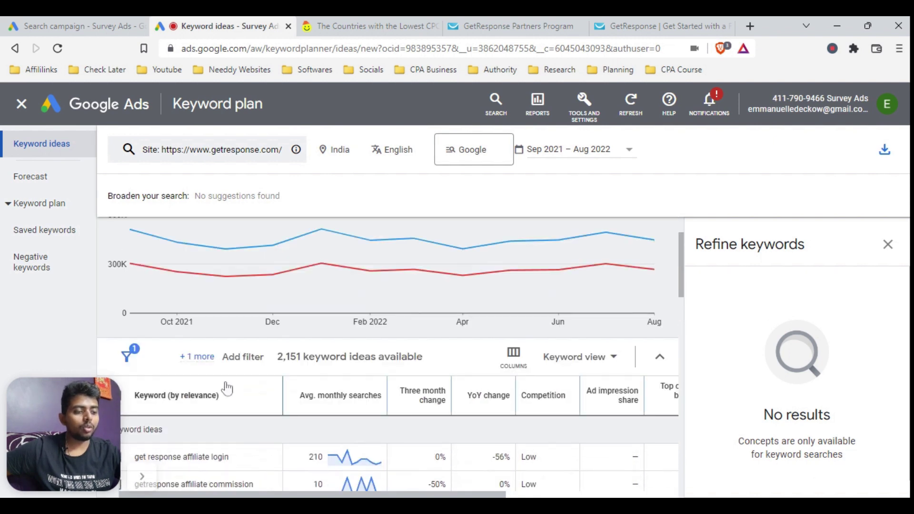
scroll(227, 388, "down", 2)
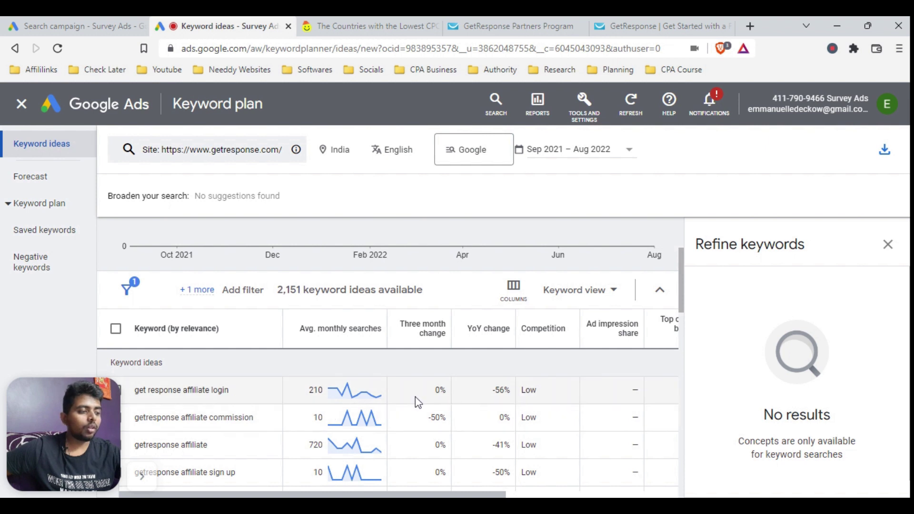
scroll(416, 398, "up", 2)
Filter the keyword ideas to those whose keyword text does not contain "affiliate", using Text Match.
mouse_move(137, 363)
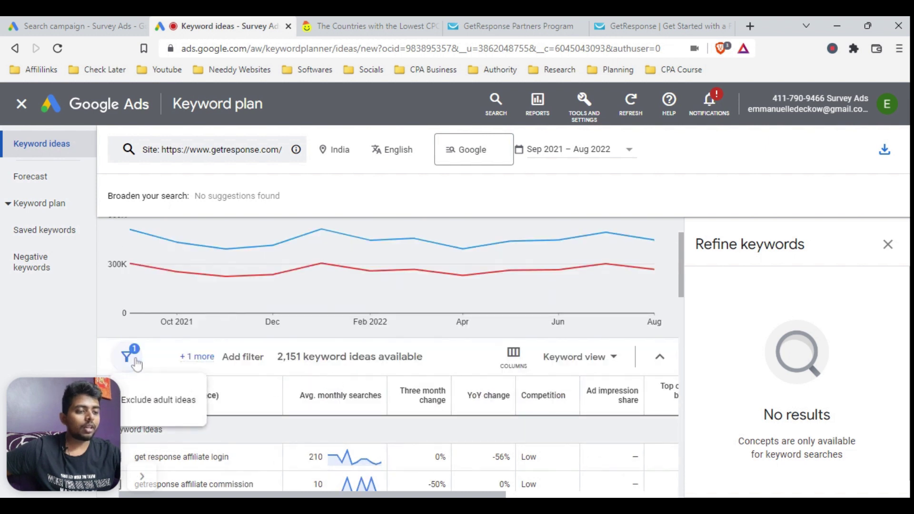
scroll(253, 376, "down", 2)
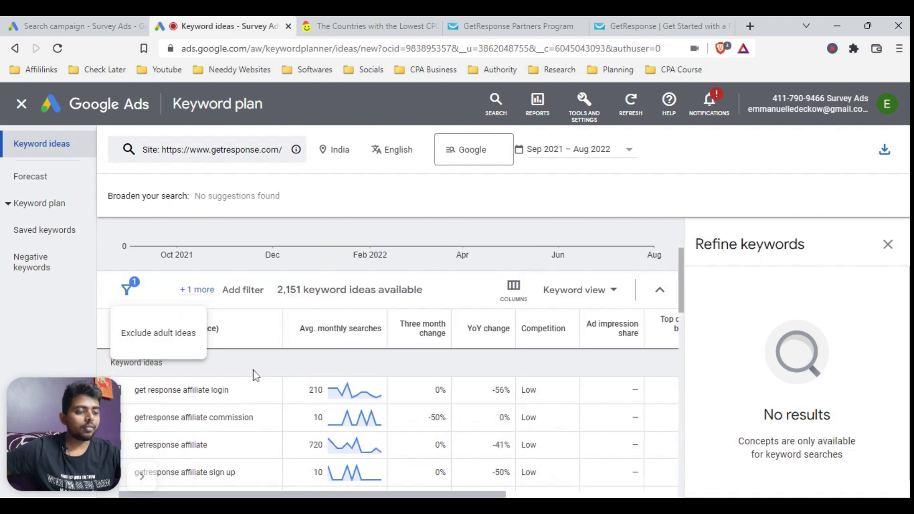
left_click(158, 339)
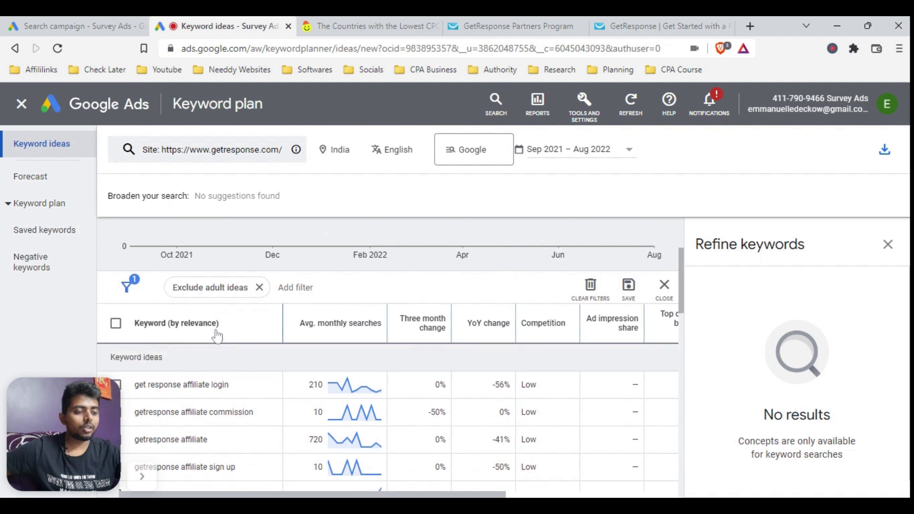
left_click(294, 288)
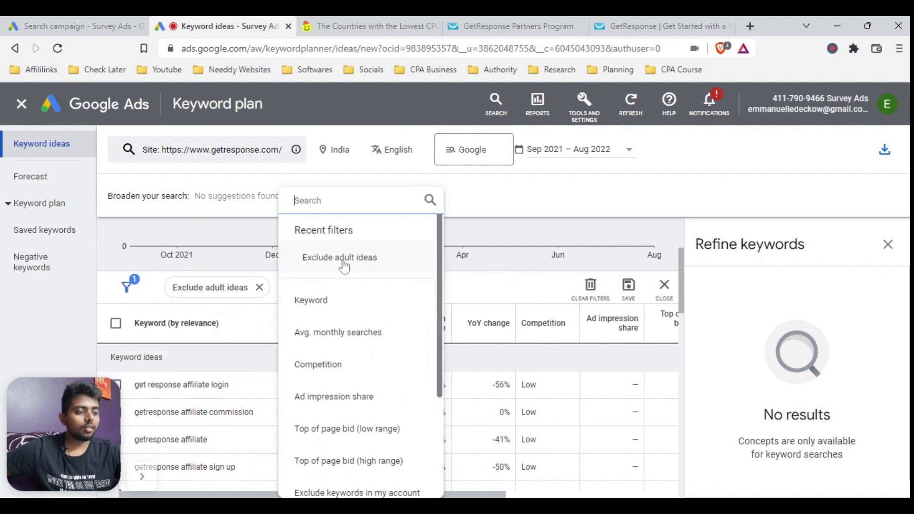
left_click(338, 303)
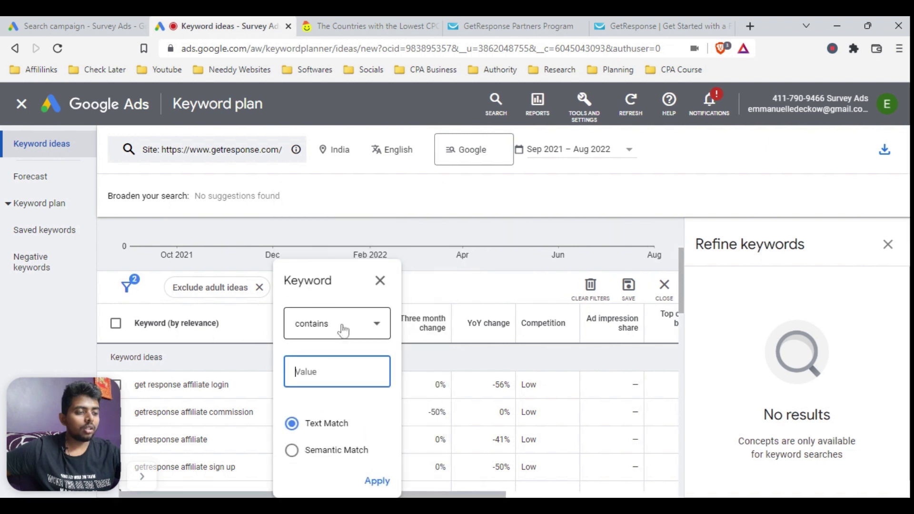
left_click(341, 319)
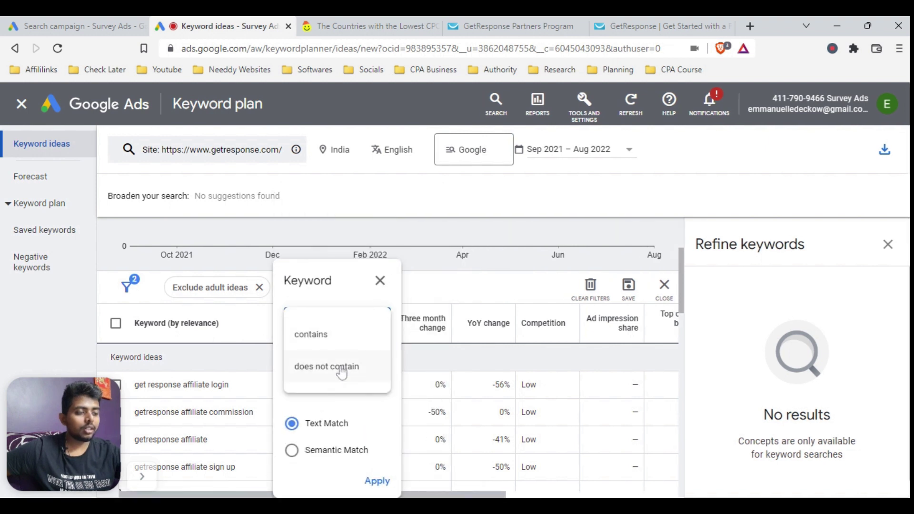
left_click(341, 369)
left_click(333, 372)
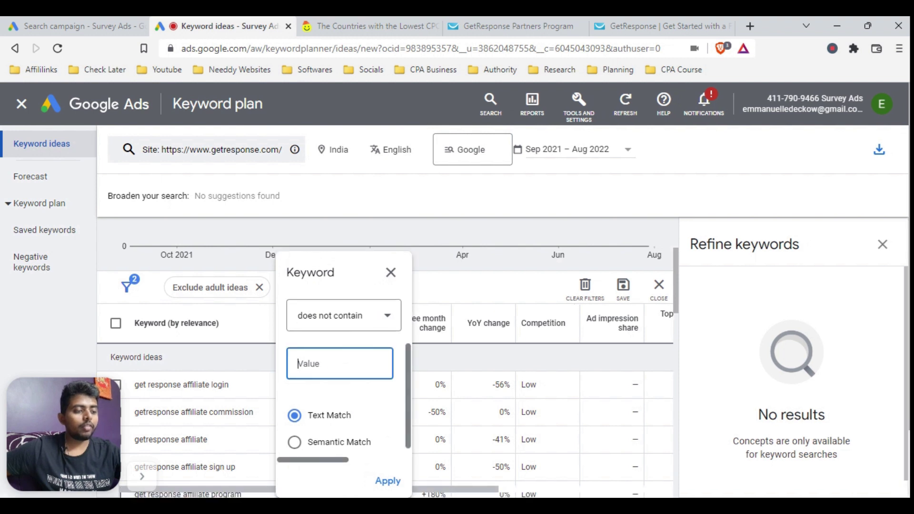
type("affiliate")
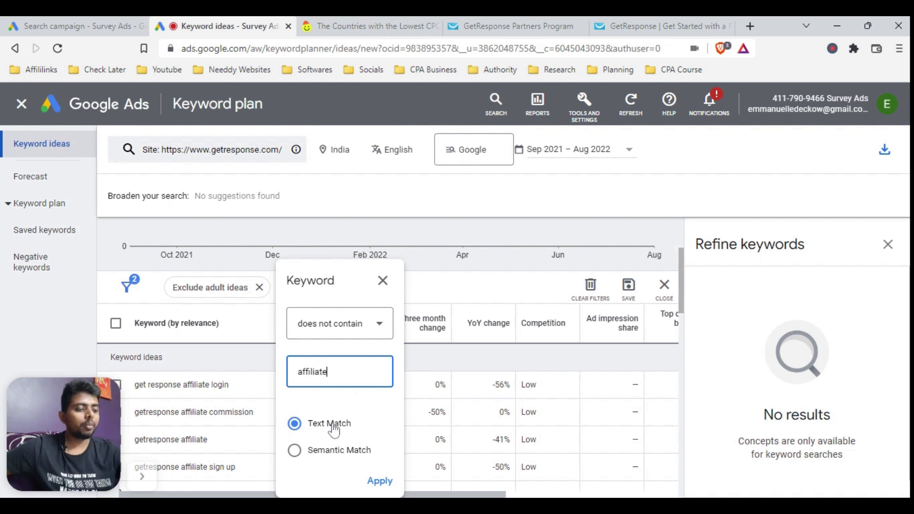
left_click(381, 480)
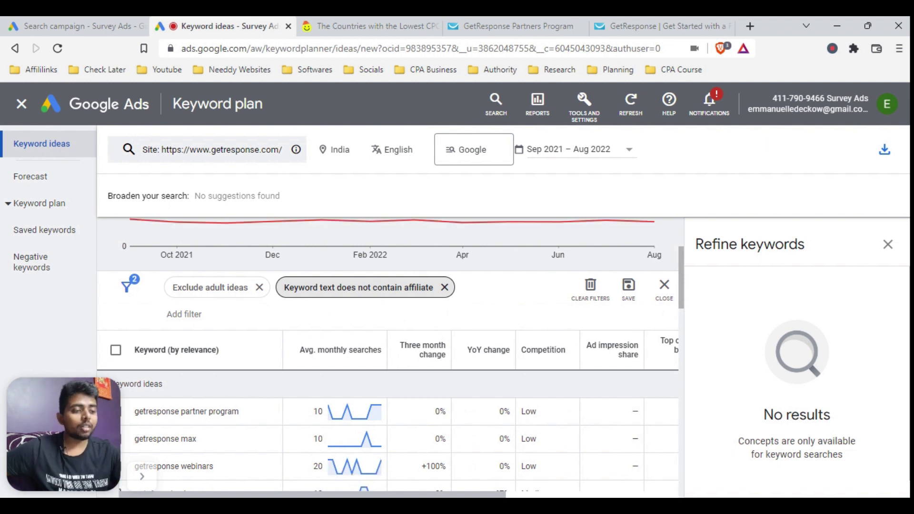
Look over the filtered keyword ideas and the search trend chart, toggling the selection of all keywords on and off.
scroll(483, 328, "up", 3)
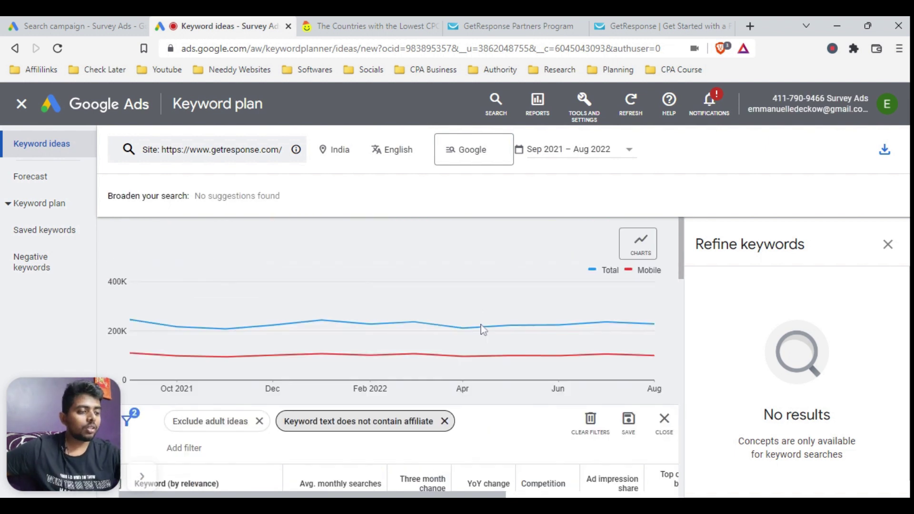
scroll(483, 329, "down", 3)
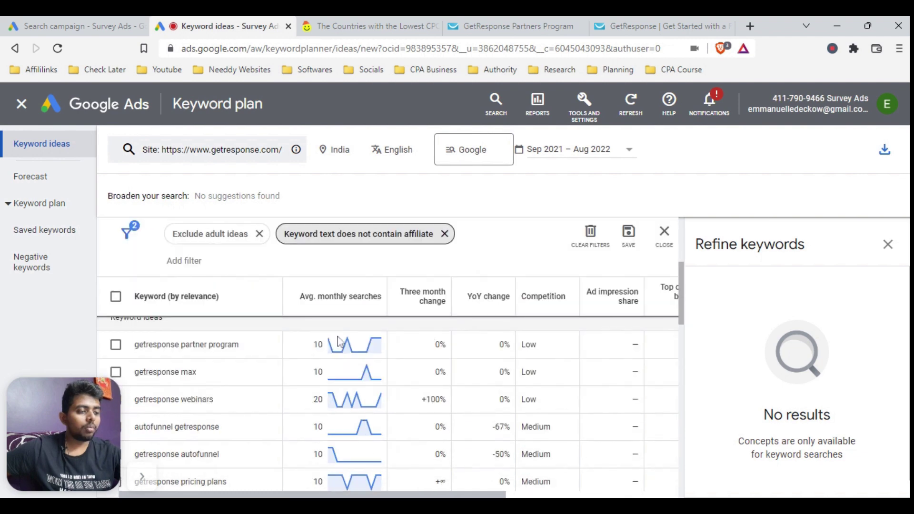
scroll(241, 345, "up", 1)
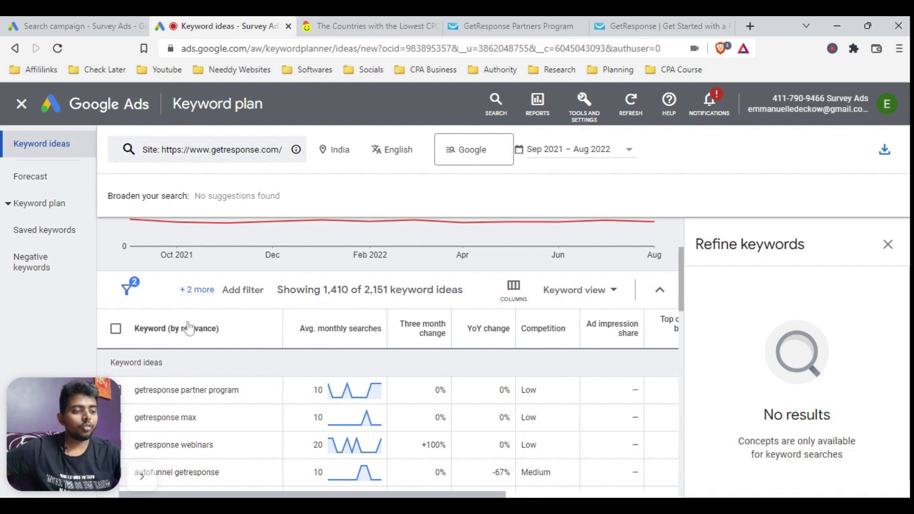
scroll(214, 320, "down", 1)
scroll(216, 320, "up", 1)
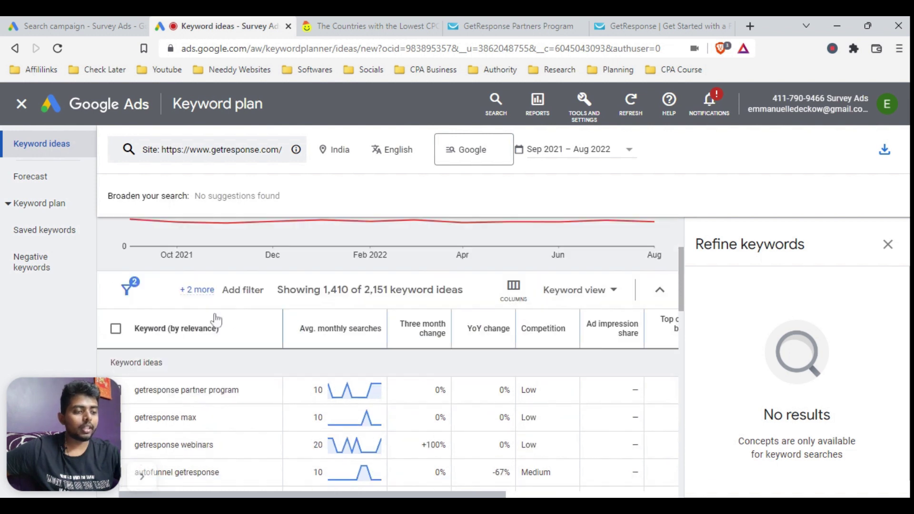
left_click(116, 328)
left_click(116, 329)
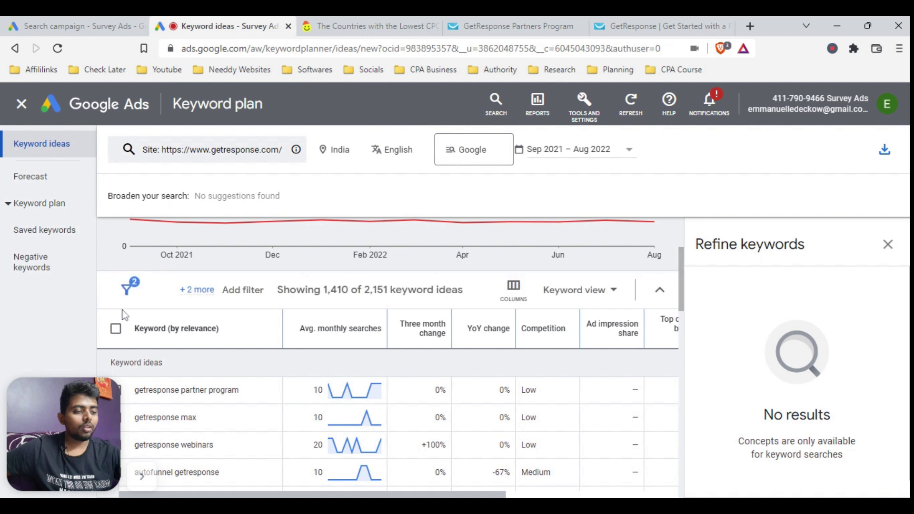
Add a keyword filter that excludes ideas whose text contains "partner", using Text Match.
scroll(397, 318, "down", 3)
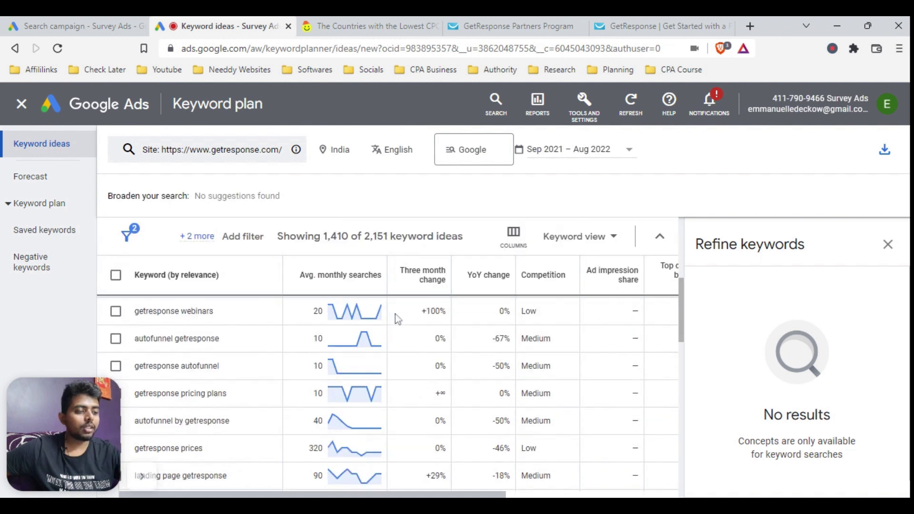
scroll(395, 313, "down", 1)
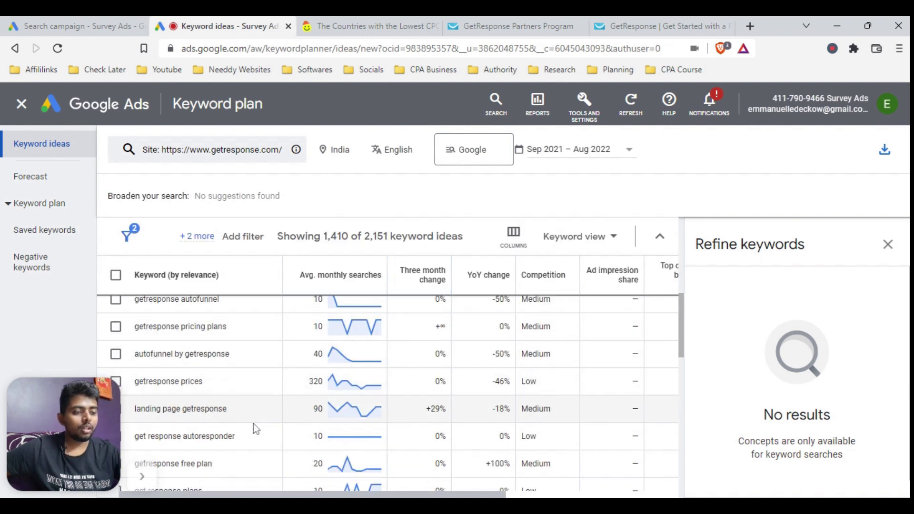
scroll(254, 424, "up", 4)
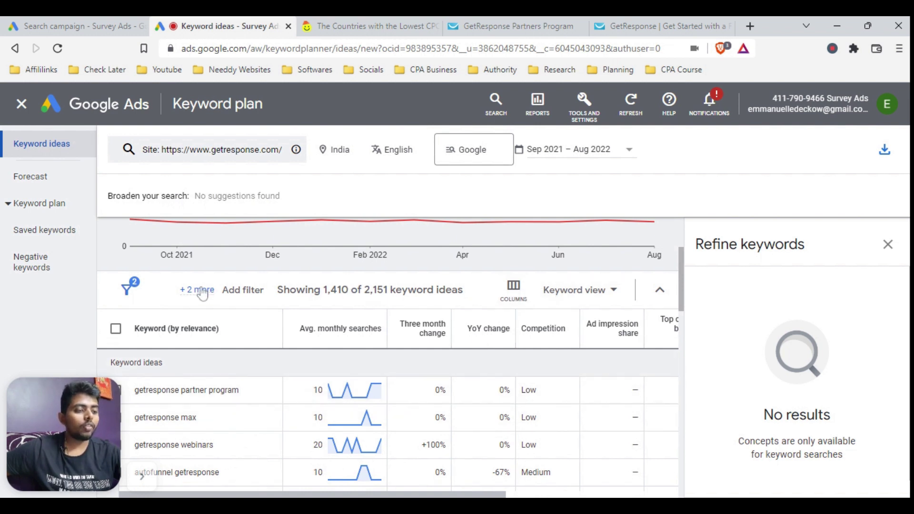
left_click(240, 291)
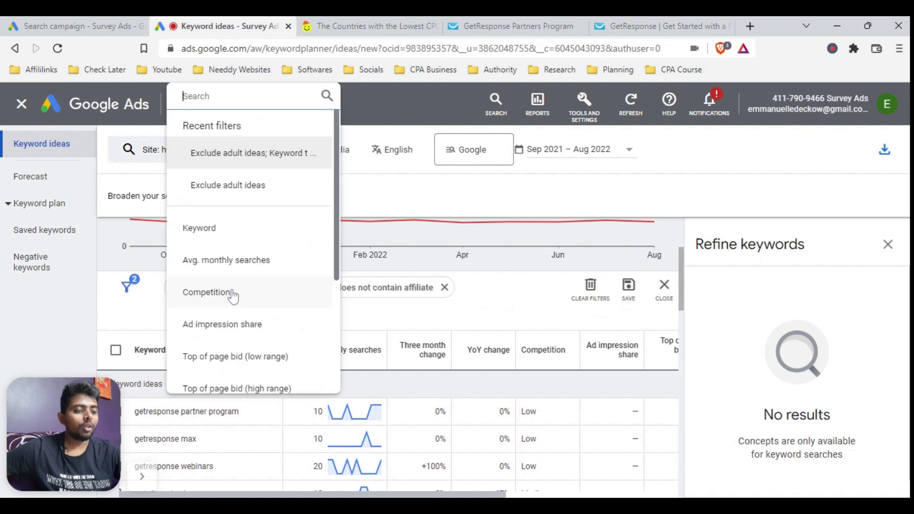
left_click(248, 230)
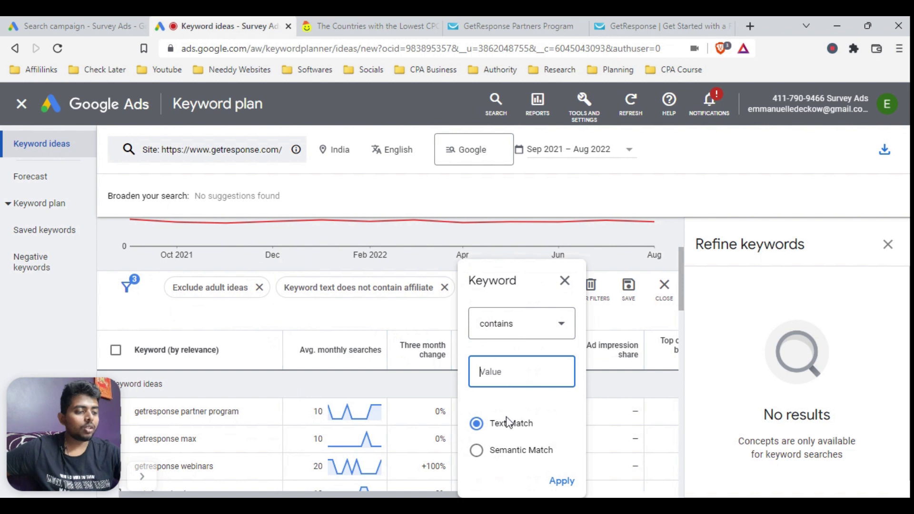
left_click(513, 333)
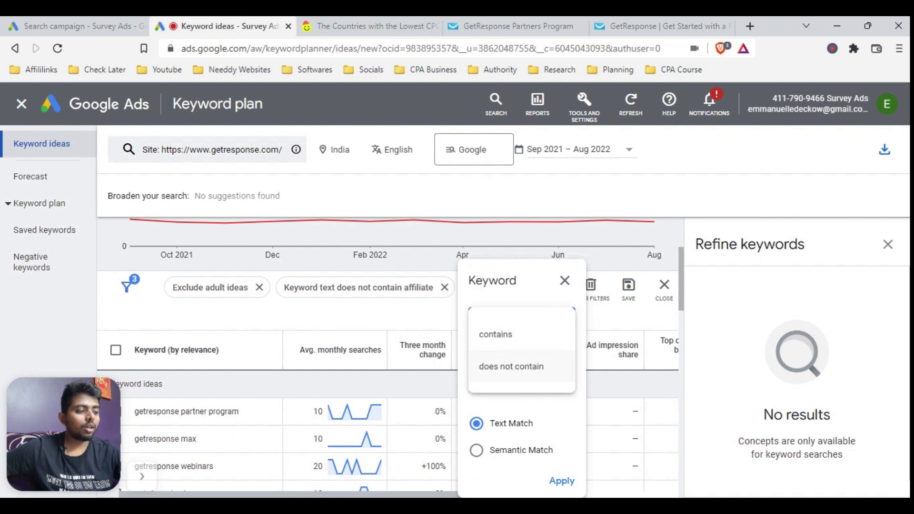
left_click(511, 367)
left_click(512, 371)
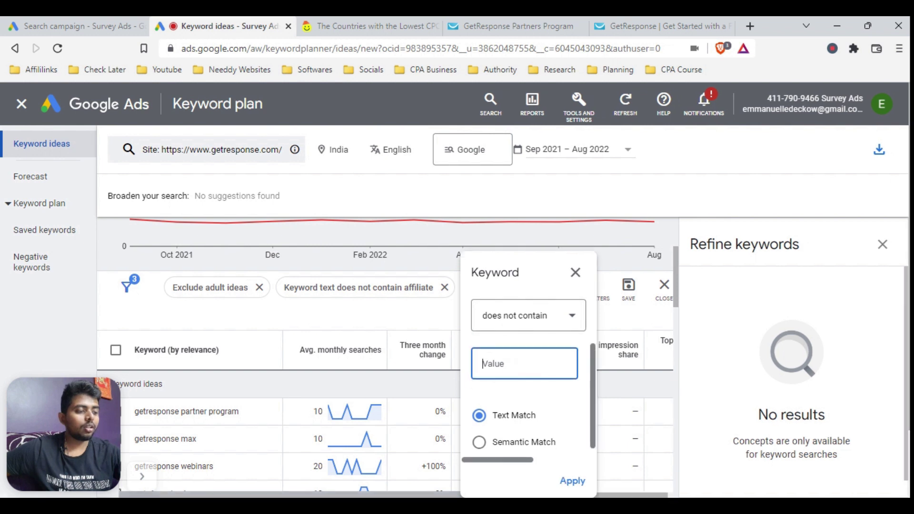
type("partner")
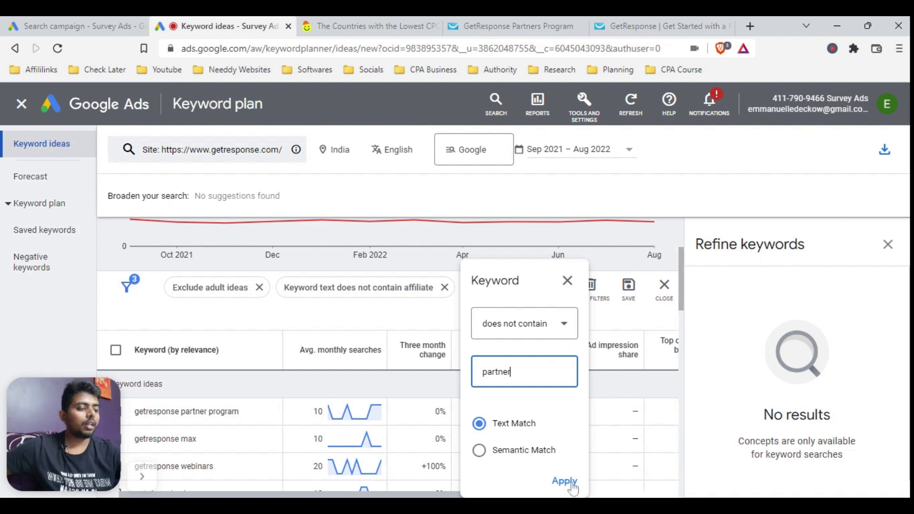
left_click(565, 481)
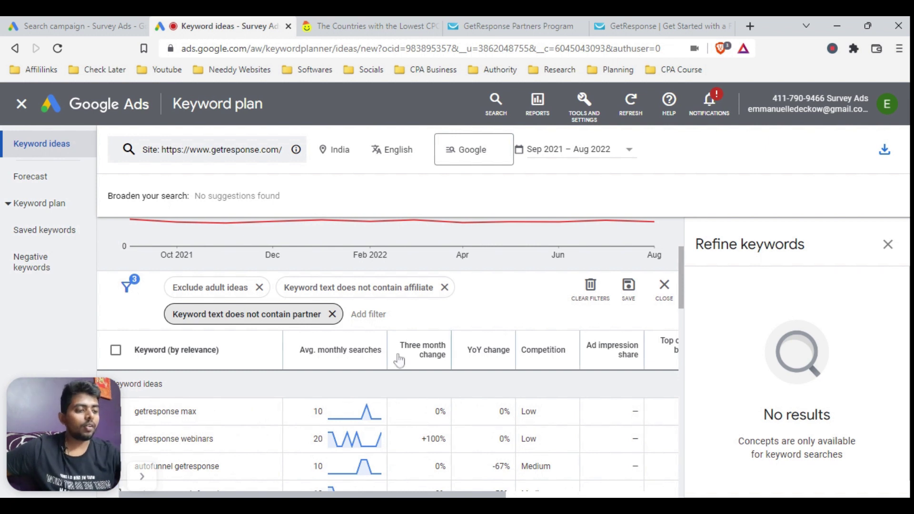
Look over the filtered keyword ideas on the first page with their average monthly searches and competition.
mouse_move(423, 349)
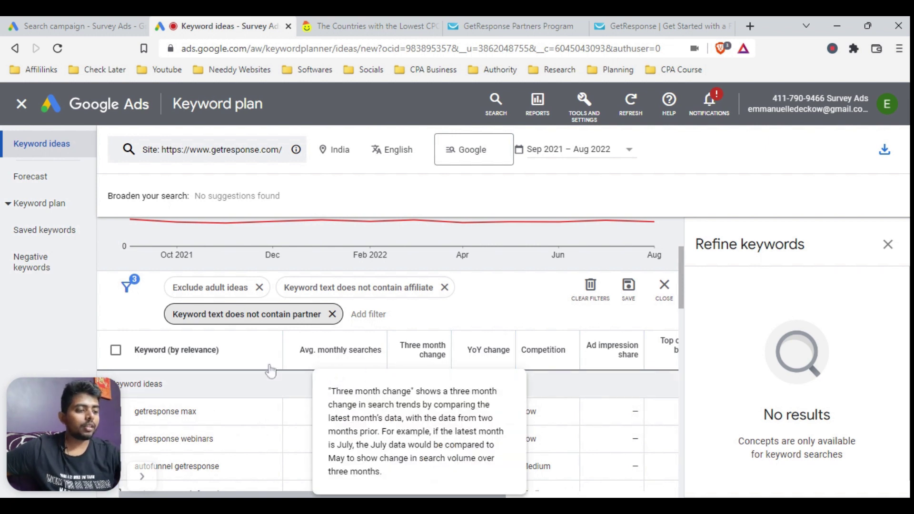
scroll(269, 369, "down", 1)
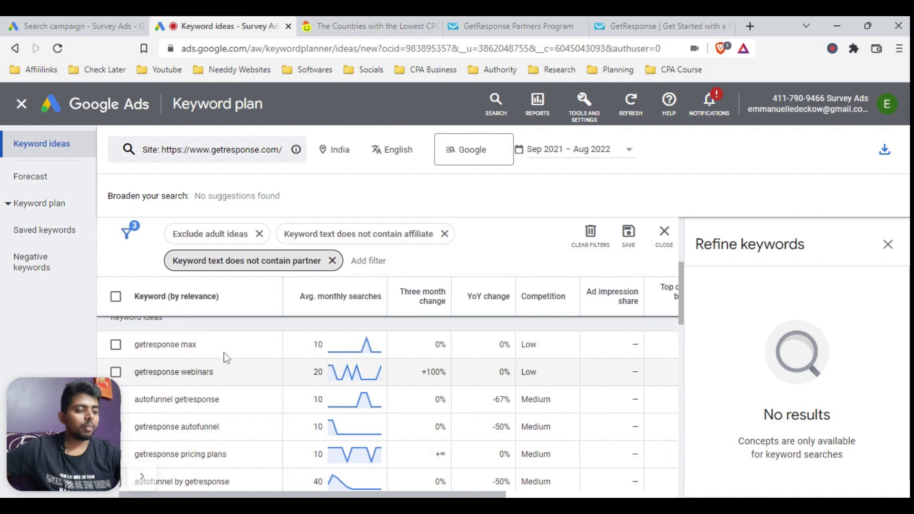
scroll(118, 299, "down", 1)
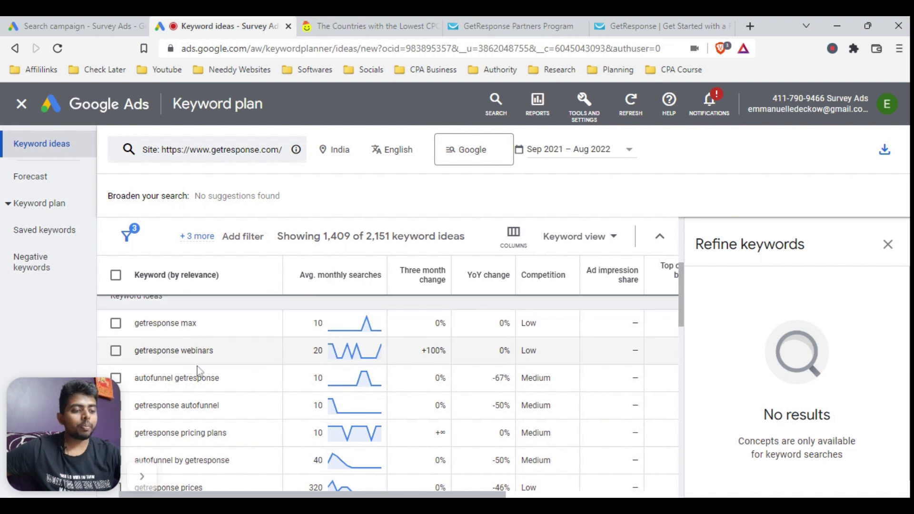
scroll(196, 373, "down", 2)
scroll(209, 396, "down", 4)
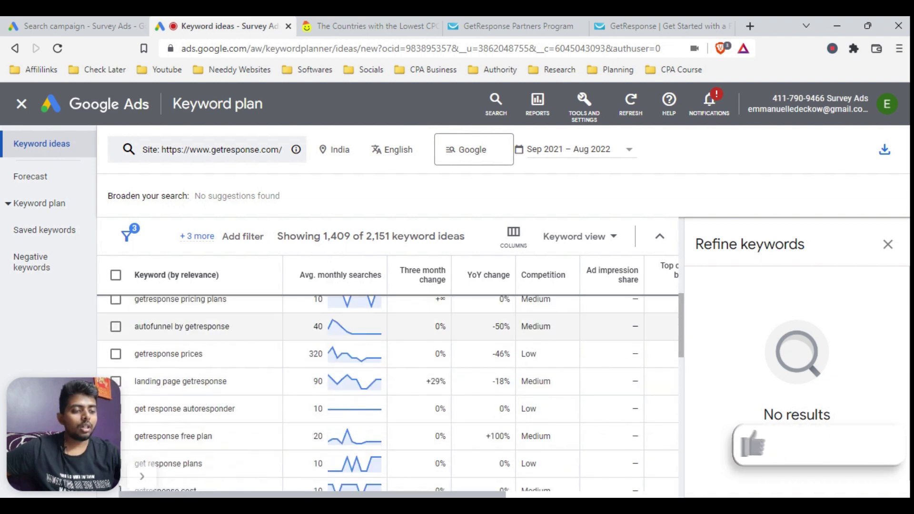
scroll(210, 396, "down", 6)
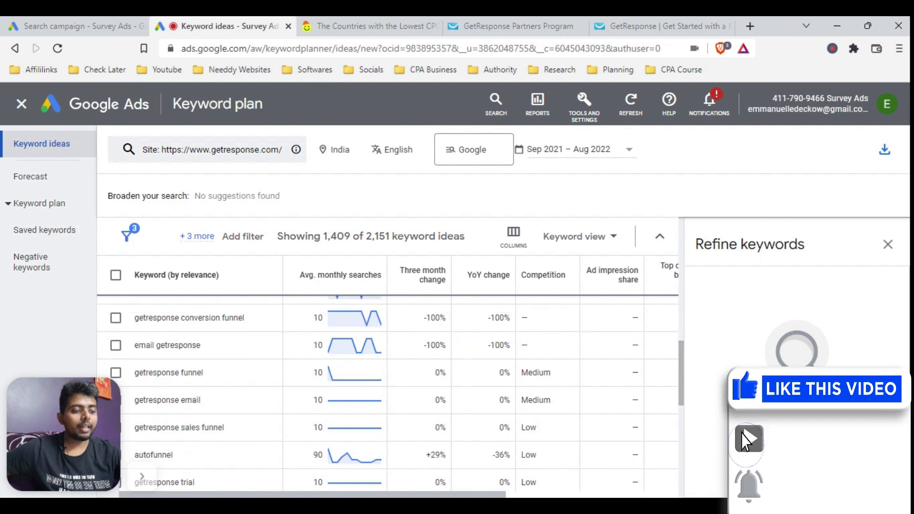
scroll(209, 395, "down", 6)
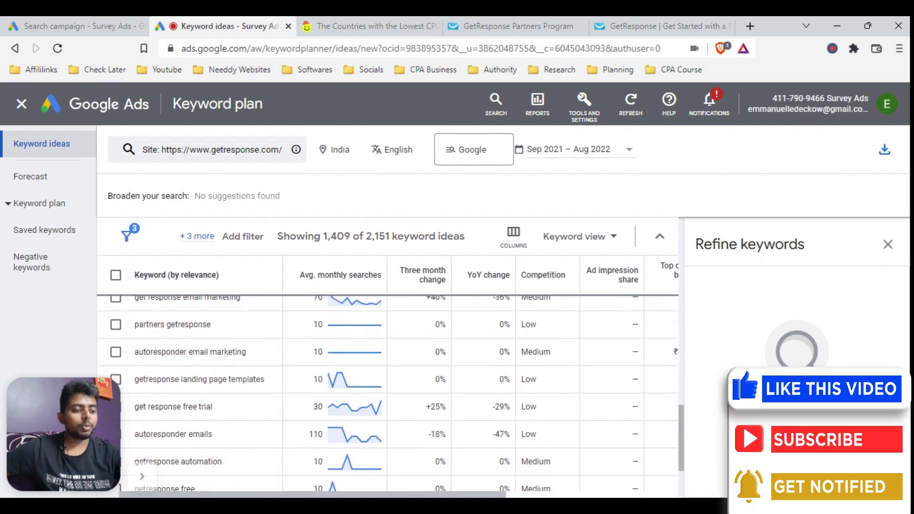
scroll(209, 396, "down", 2)
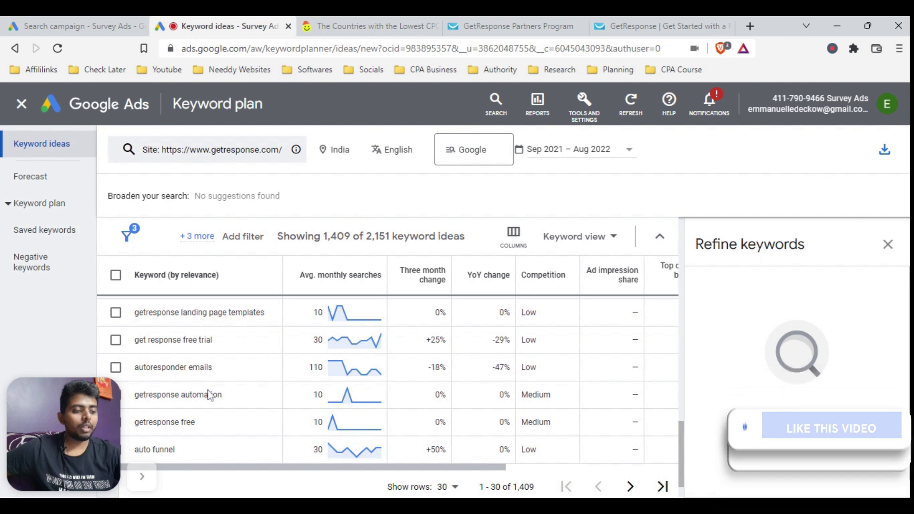
scroll(210, 396, "up", 6)
scroll(210, 395, "up", 10)
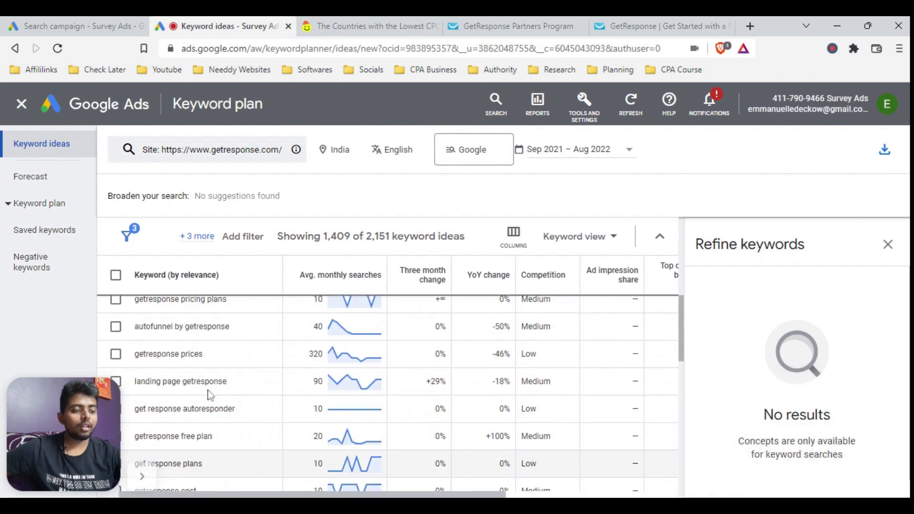
scroll(210, 396, "up", 2)
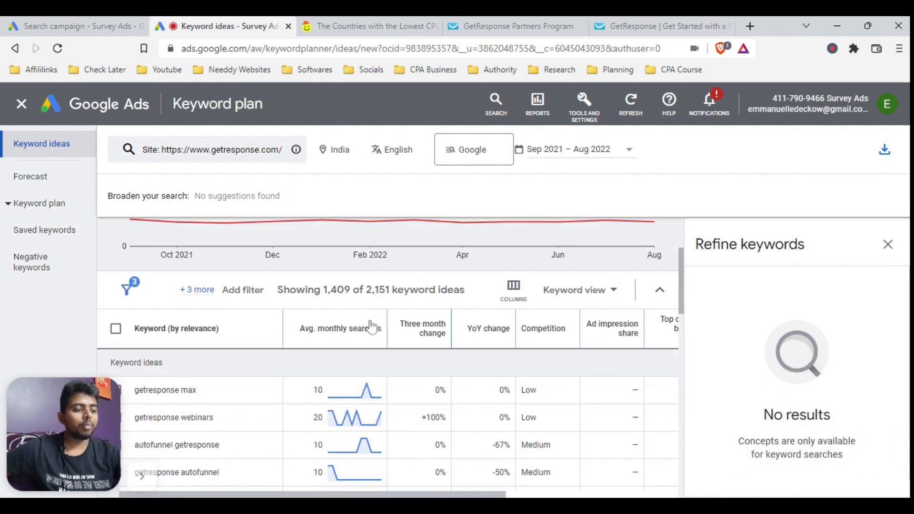
Add a keyword filter showing only ideas whose text contains "webinar", using Text Match.
left_click(242, 290)
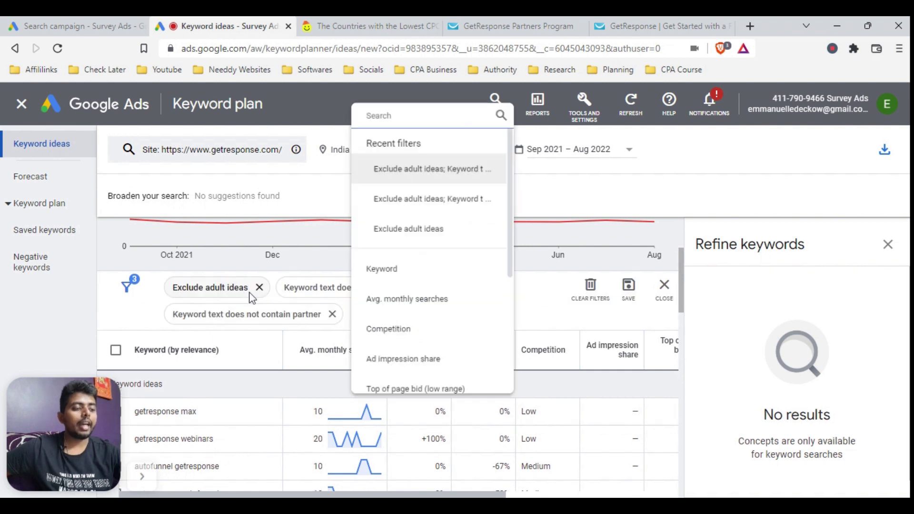
left_click(418, 257)
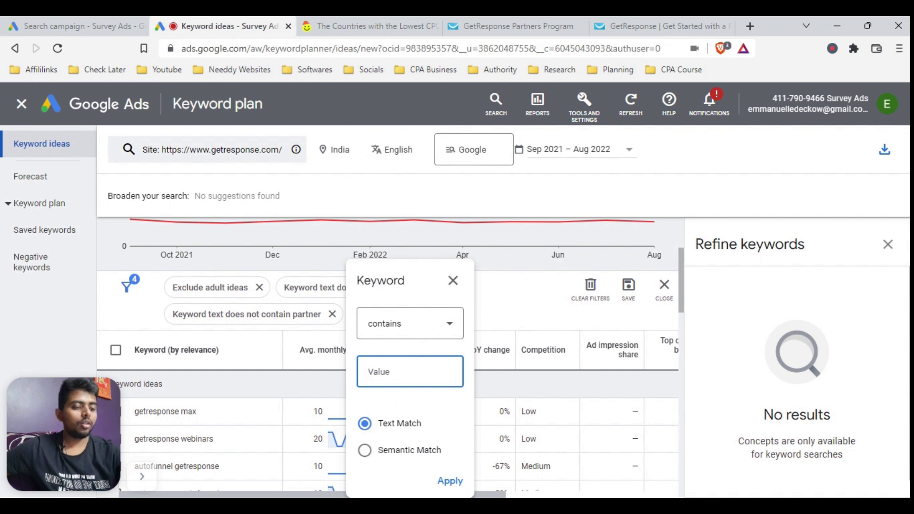
type("webi")
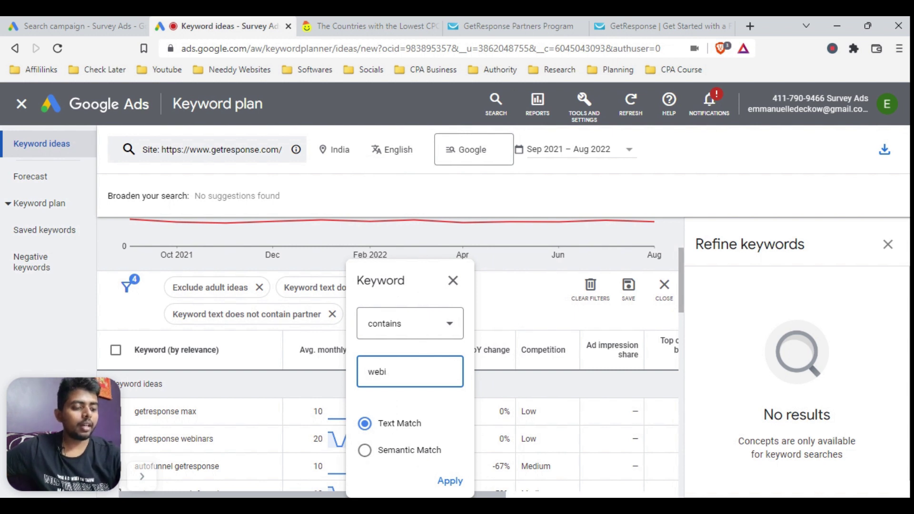
type("nar")
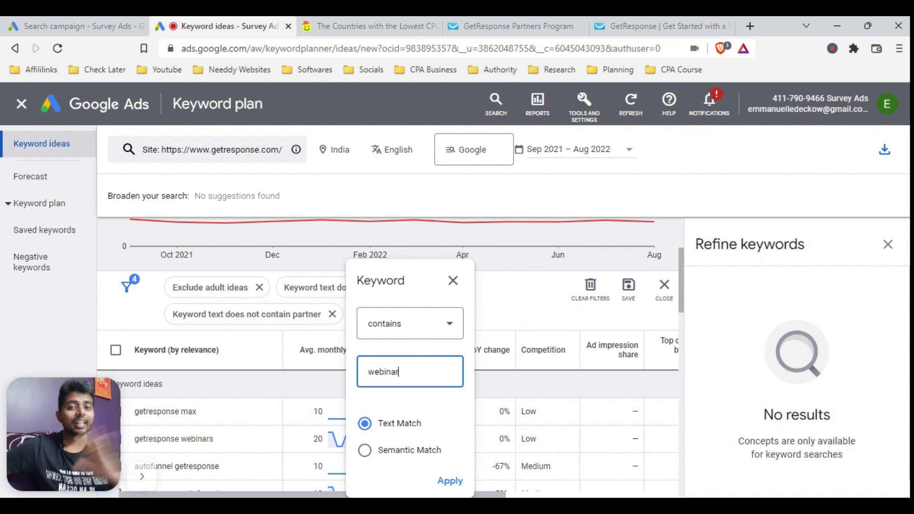
left_click(450, 481)
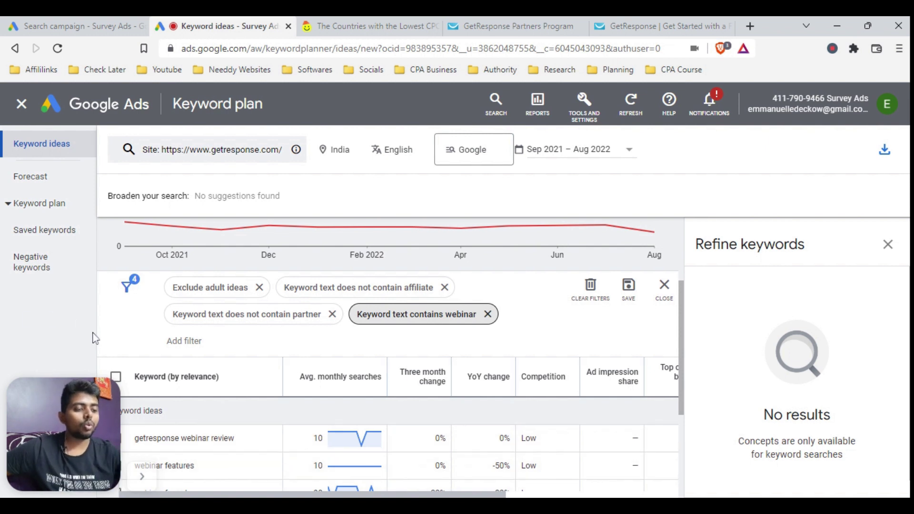
left_click(103, 355)
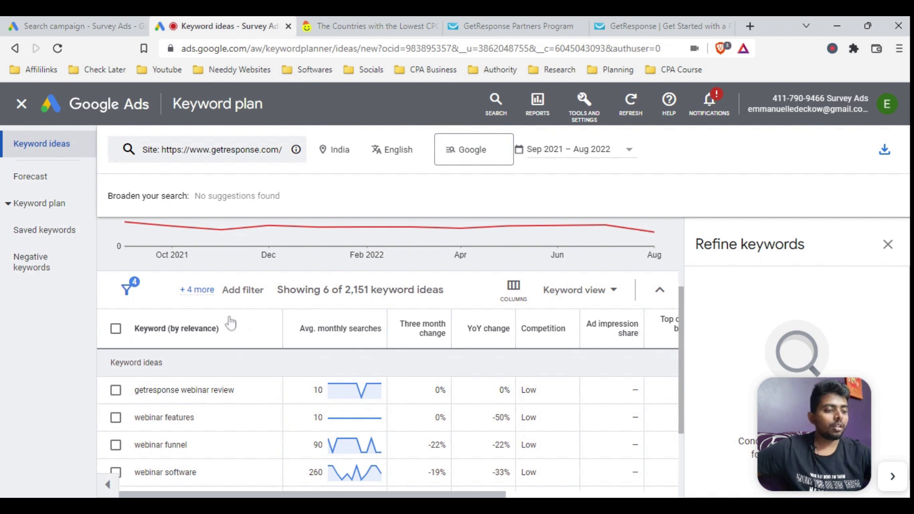
Look through the webinar keyword ideas, selecting all of them and clearing the selection again.
left_click(116, 329)
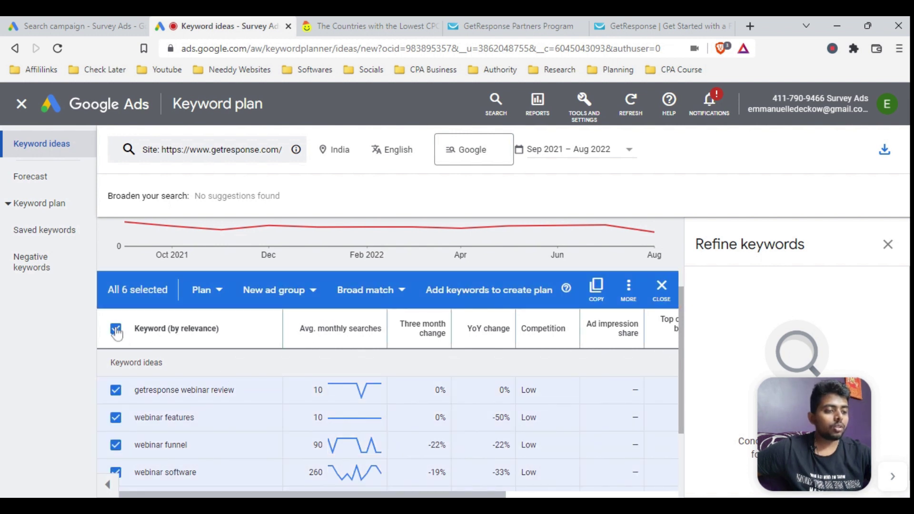
scroll(211, 471, "down", 2)
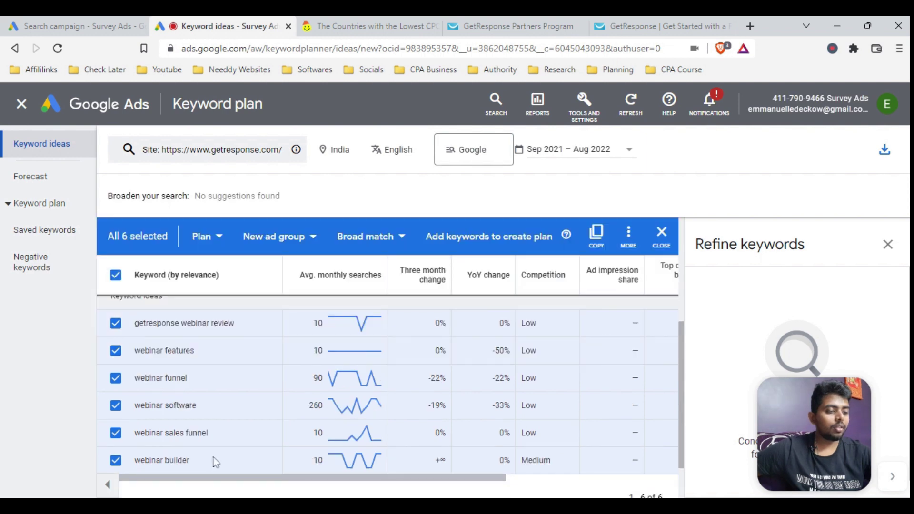
scroll(216, 462, "down", 1)
scroll(213, 461, "up", 3)
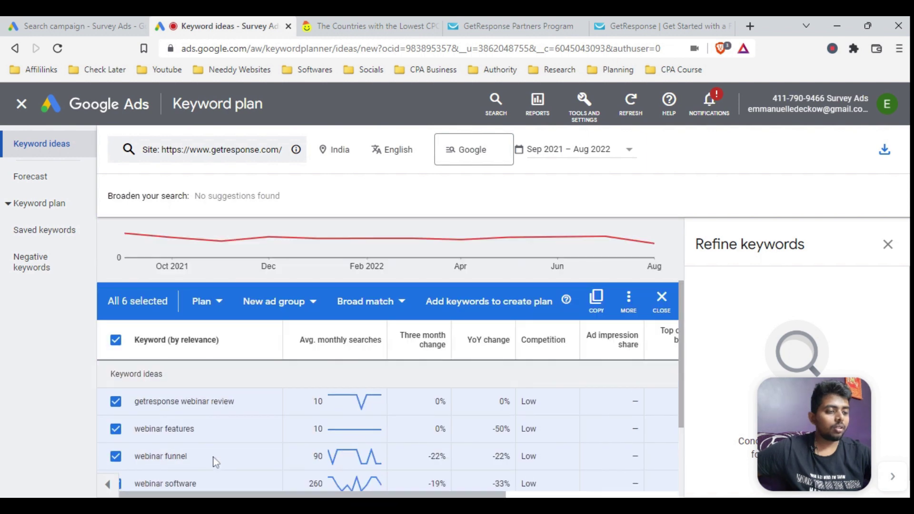
left_click(116, 341)
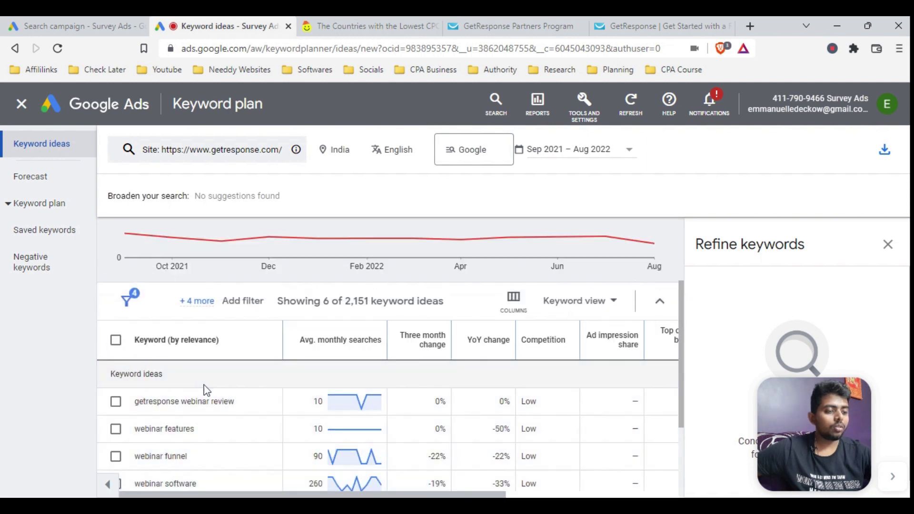
Change the "webinar" keyword filter's condition to "does not contain" and apply it.
left_click(208, 308)
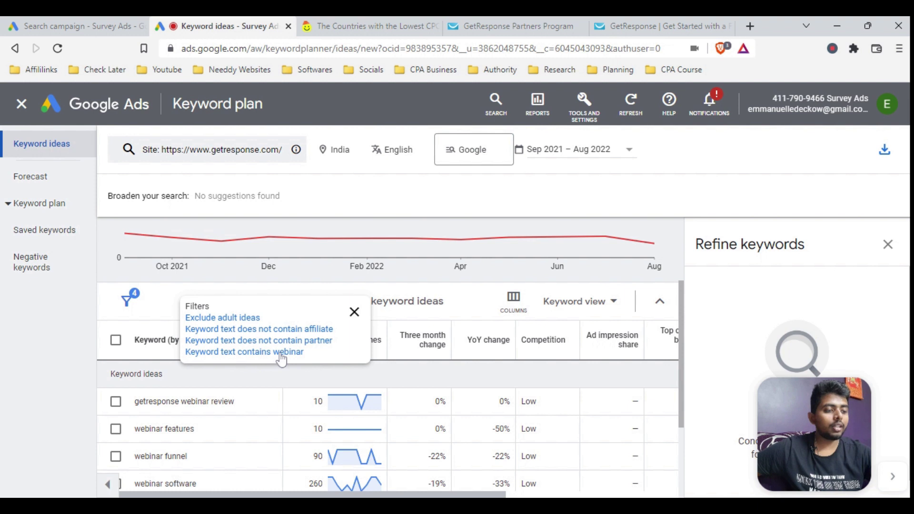
left_click(281, 353)
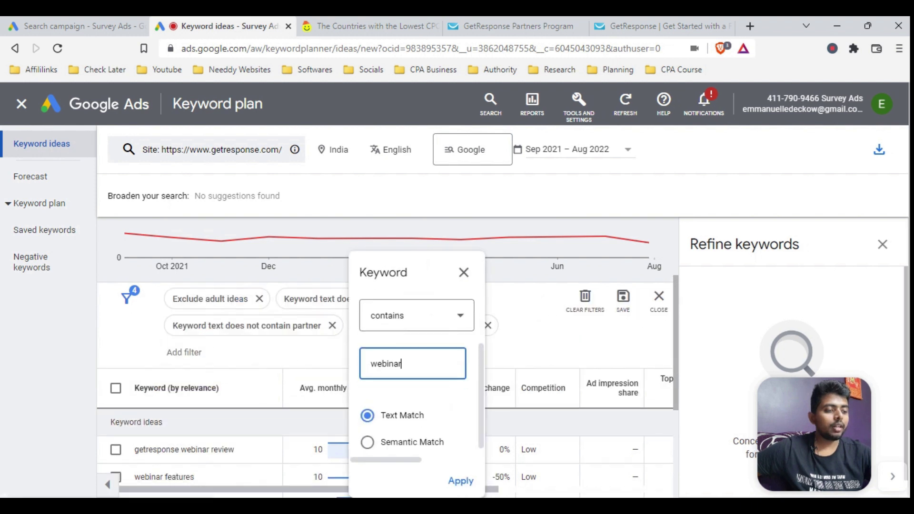
left_click(410, 327)
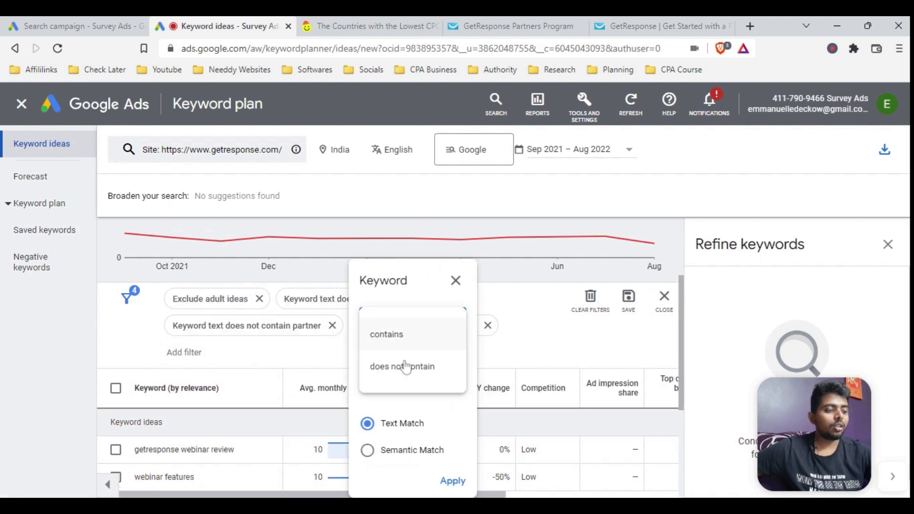
left_click(406, 371)
left_click(448, 481)
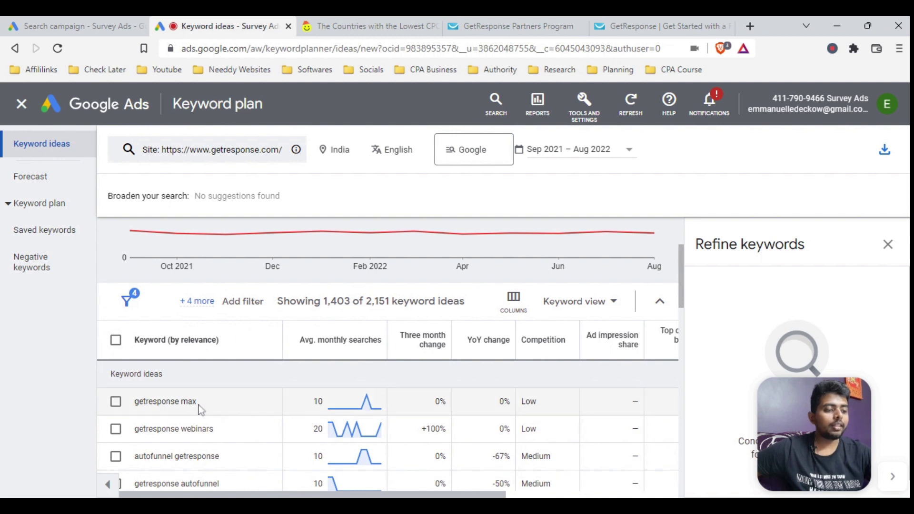
Select all keyword ideas on the current page of the filtered list.
scroll(204, 403, "down", 3)
scroll(203, 404, "up", 3)
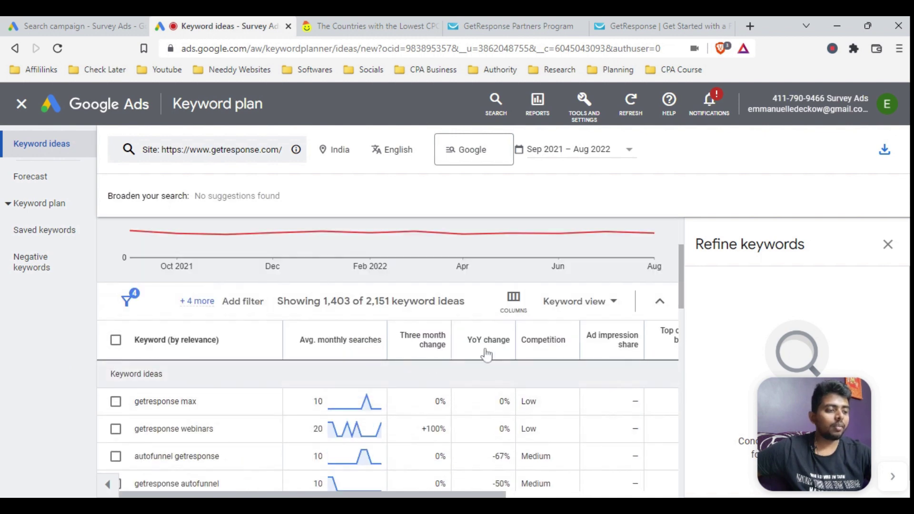
scroll(485, 355, "up", 2)
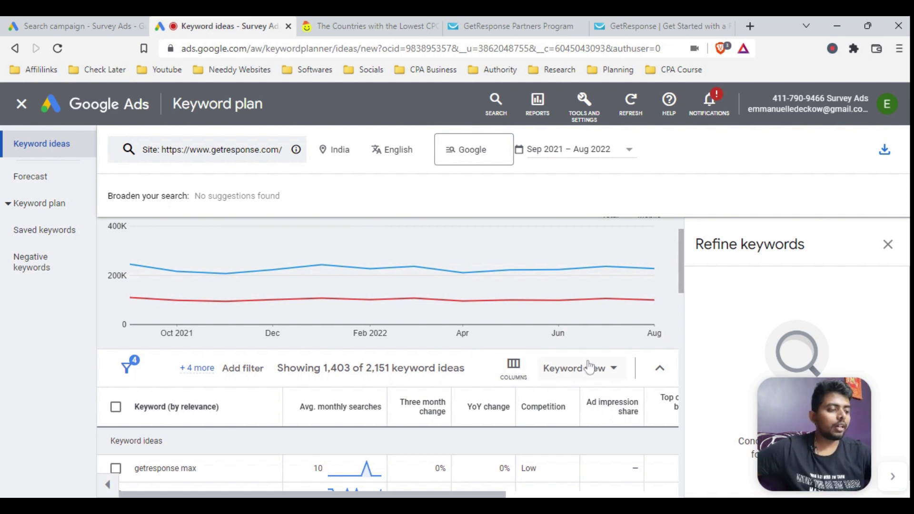
left_click(115, 407)
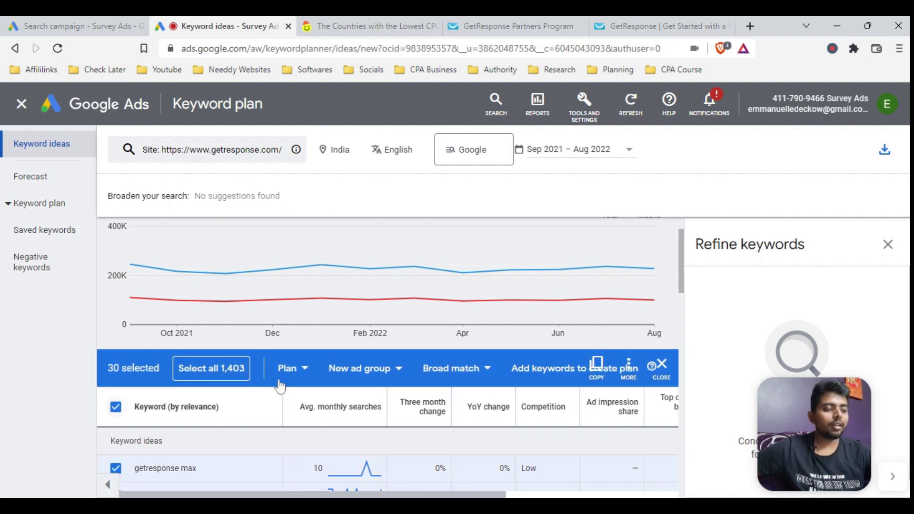
Copy the selected keyword ideas and paste them into the keywords field of Ad group 1 in the search campaign draft.
left_click(596, 365)
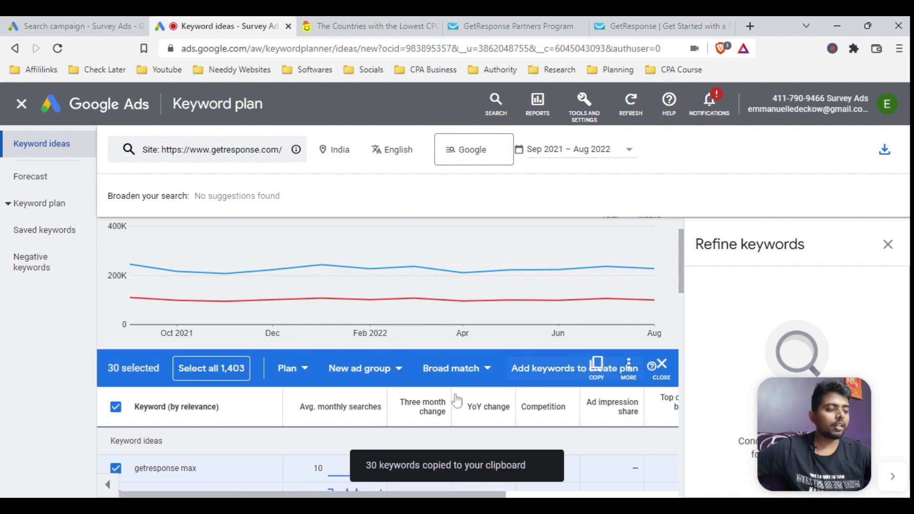
left_click(85, 24)
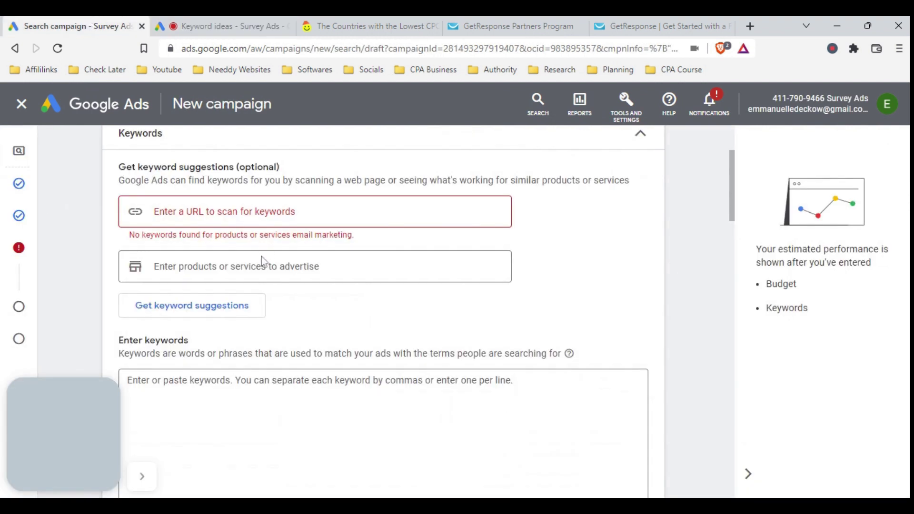
left_click(245, 389)
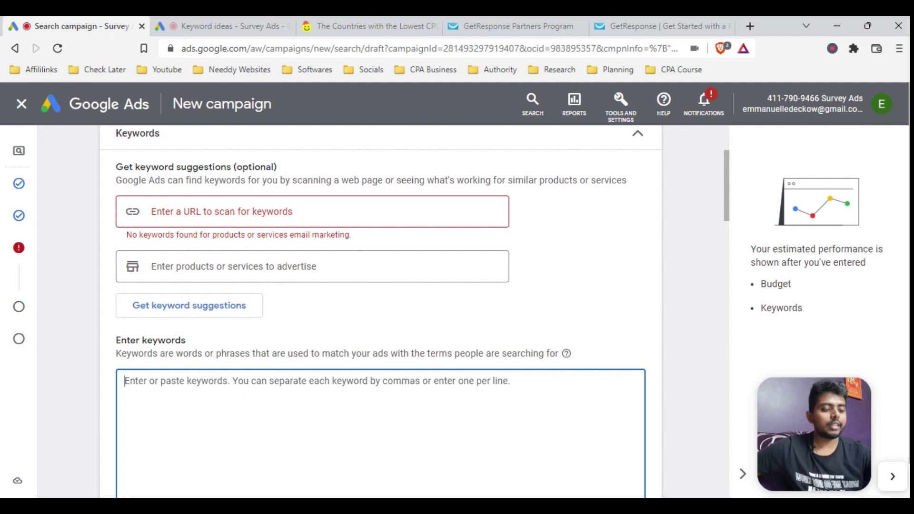
key("ctrl+v")
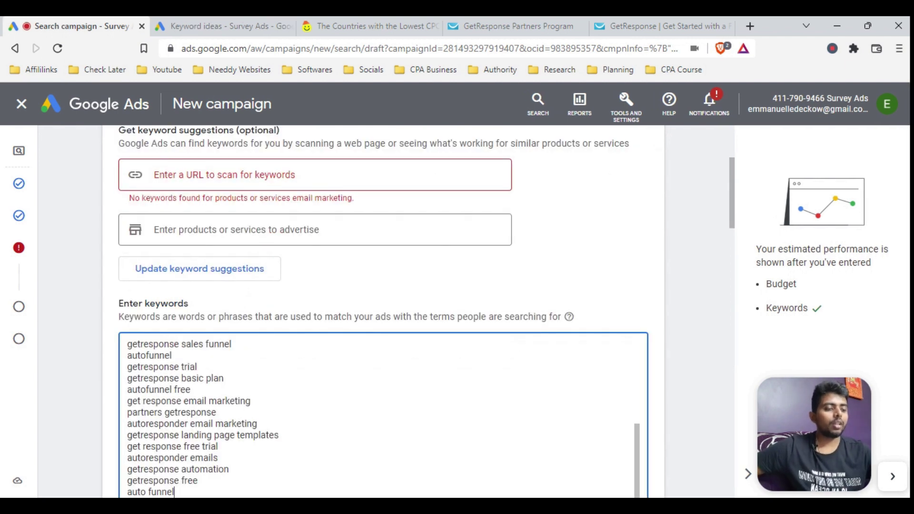
scroll(95, 350, "down", 3)
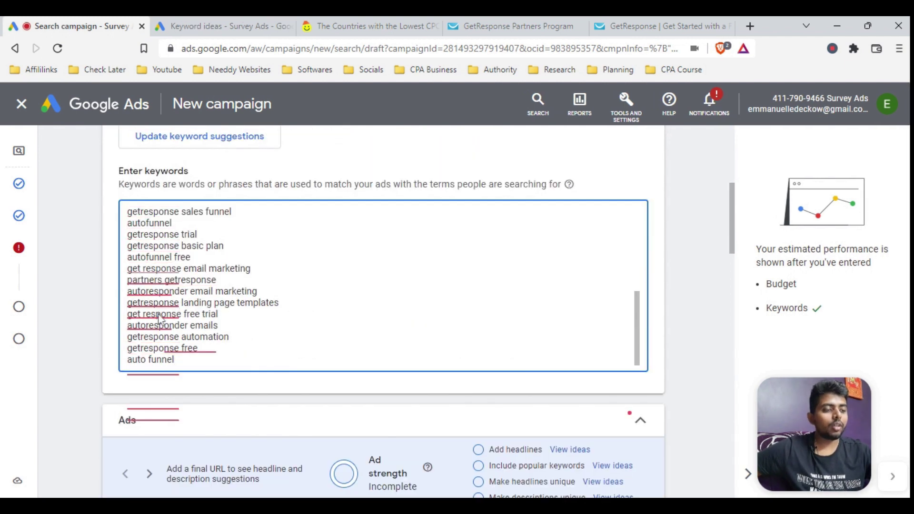
scroll(95, 350, "up", 1)
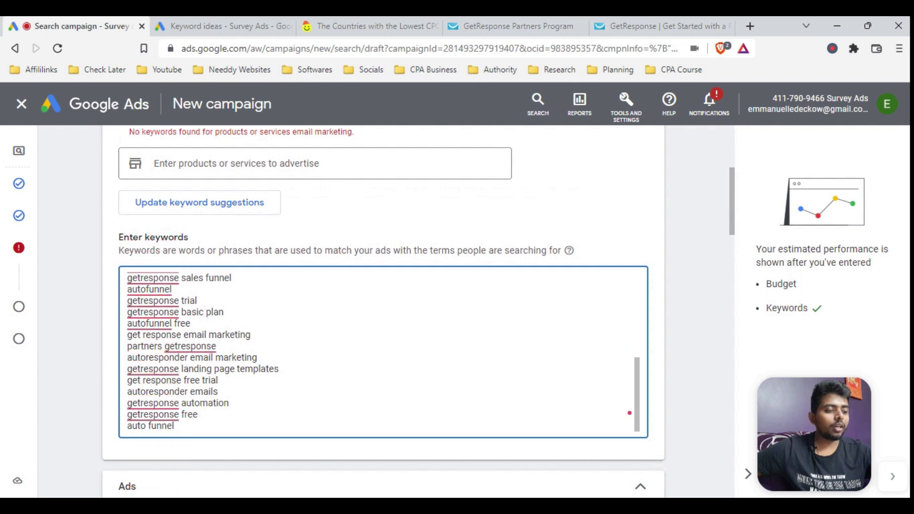
scroll(629, 346, "up", 5)
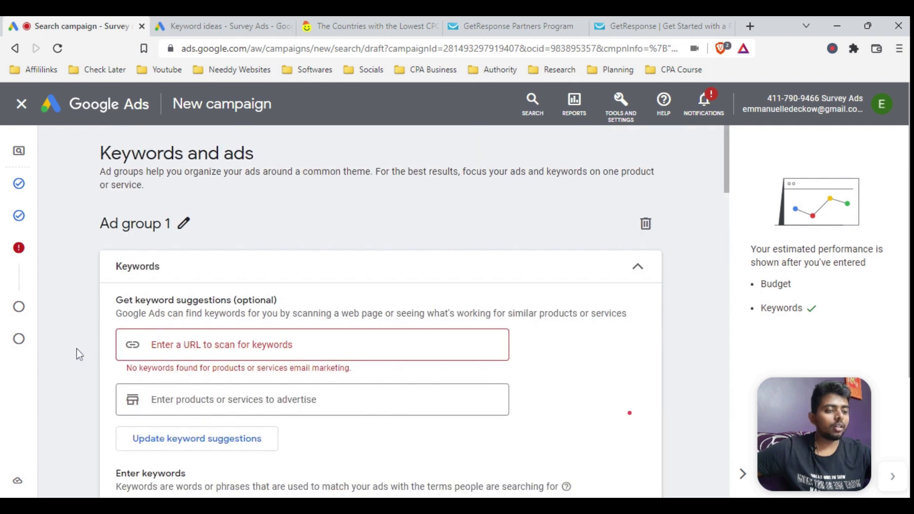
scroll(76, 349, "down", 5)
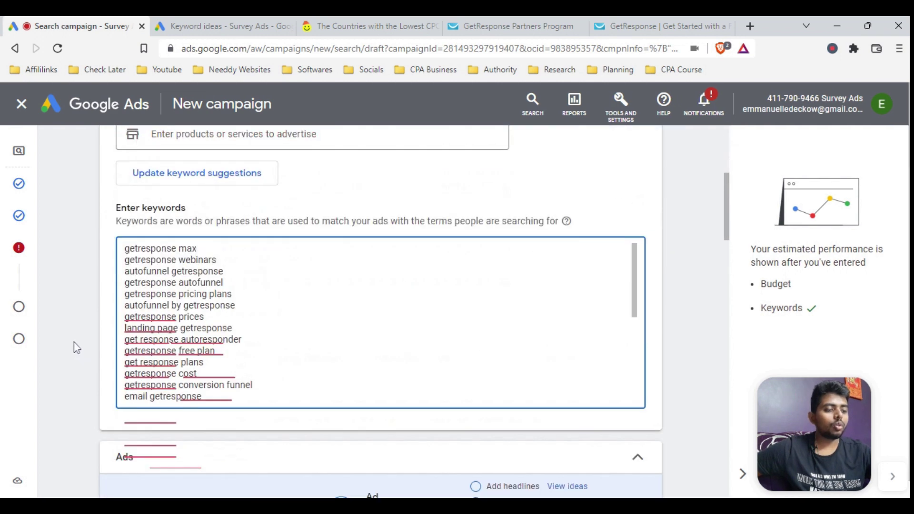
left_click(76, 345)
Copy the recurring program affiliate link from the GetResponse partners page for the ad's final URL.
scroll(77, 344, "down", 5)
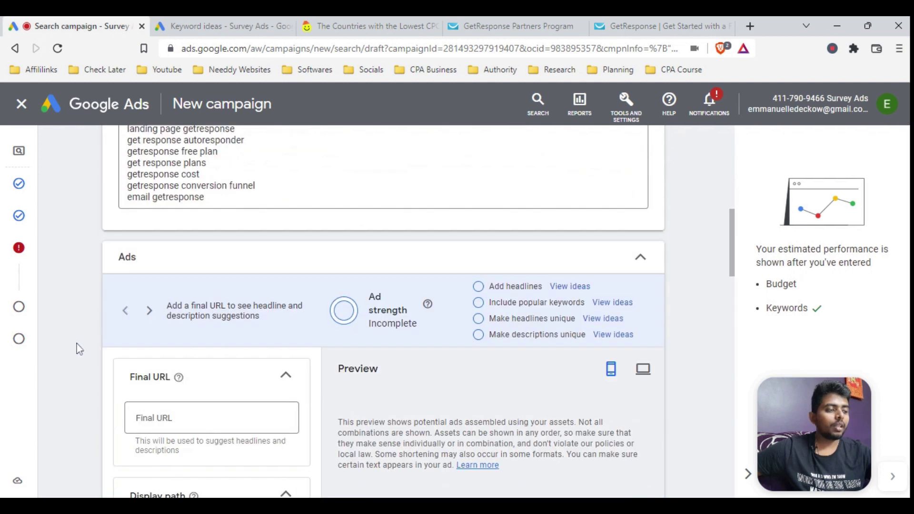
scroll(76, 349, "down", 1)
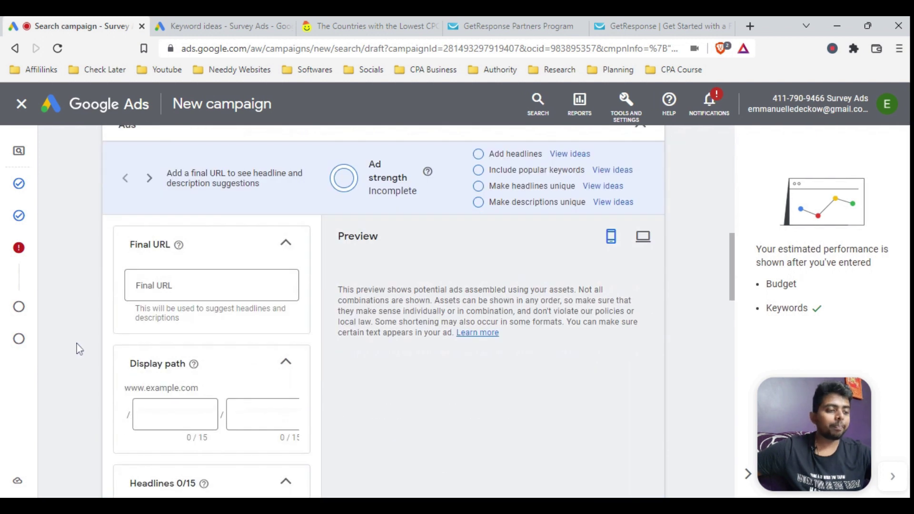
scroll(79, 349, "down", 1)
scroll(76, 345, "down", 2)
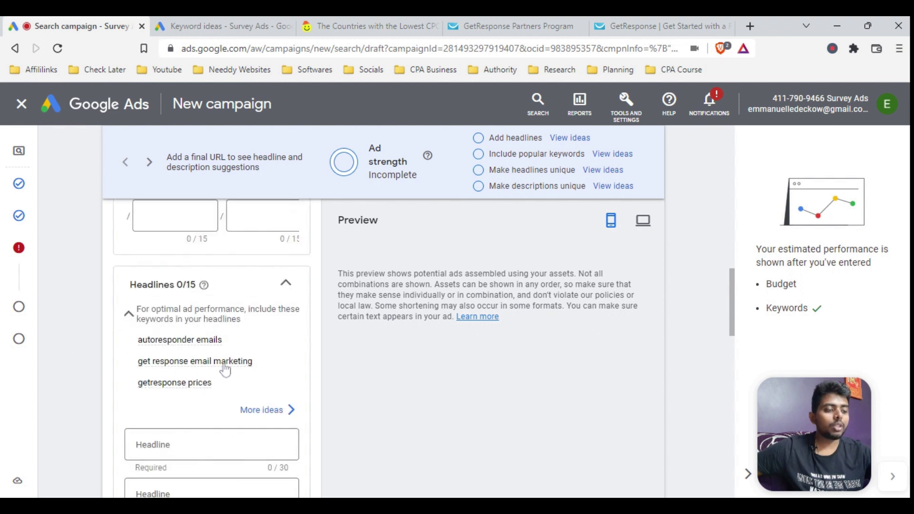
scroll(96, 367, "up", 3)
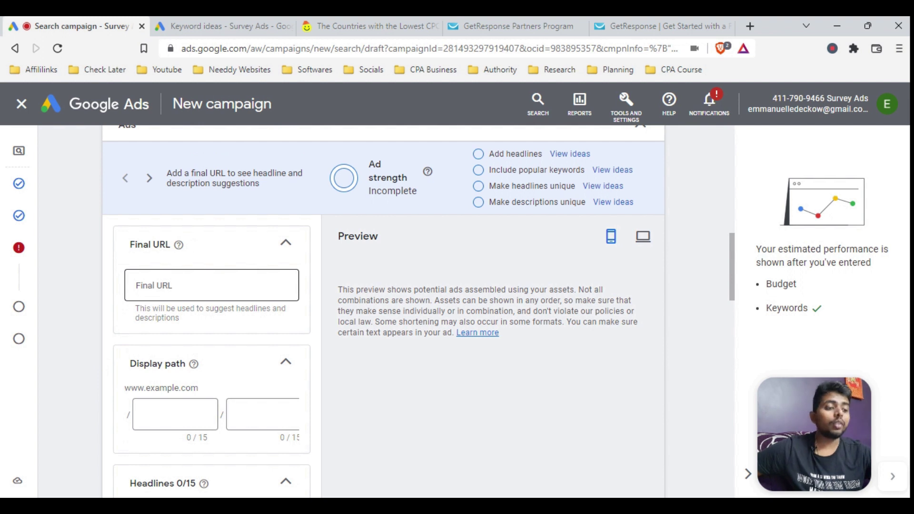
key("Tab")
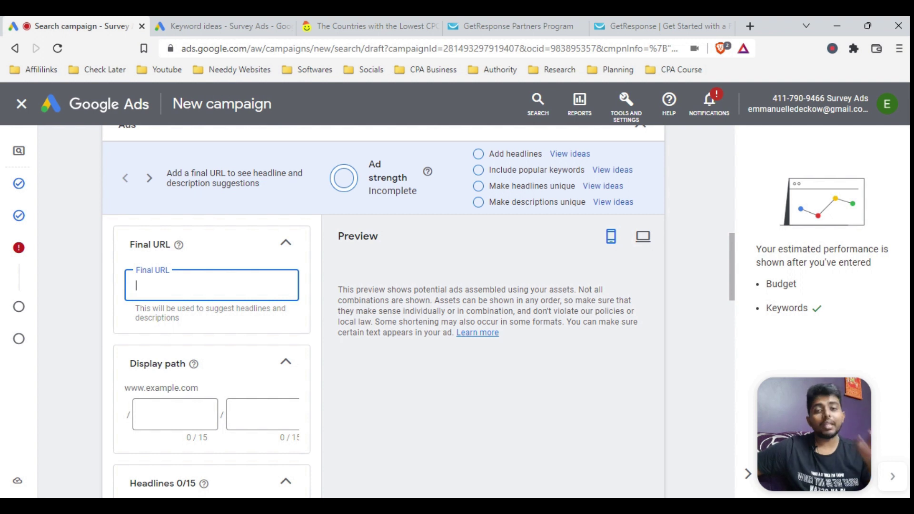
left_click(508, 28)
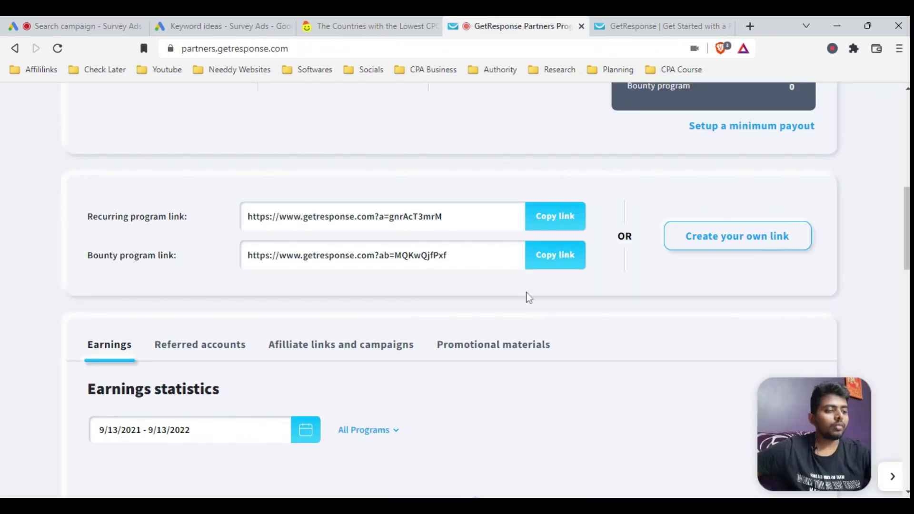
left_click_drag(89, 215, 190, 231)
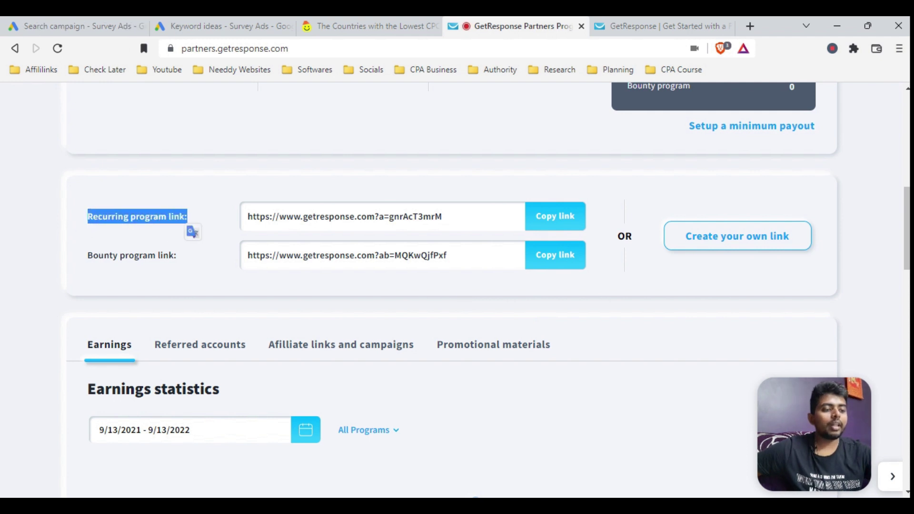
left_click_drag(99, 255, 217, 269)
left_click(216, 263)
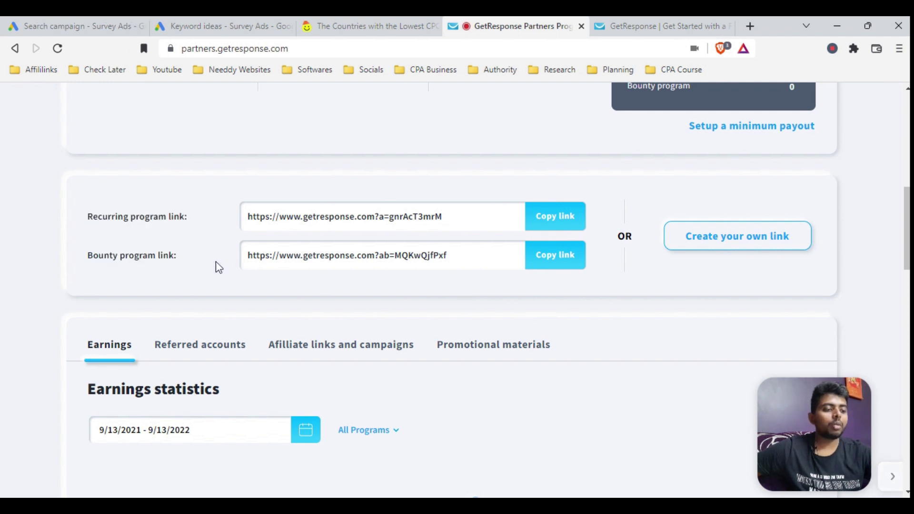
left_click(556, 224)
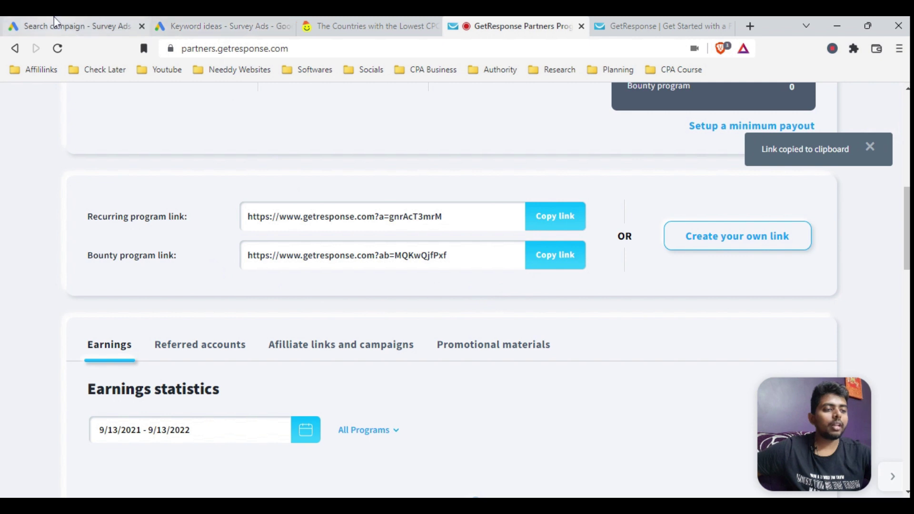
Return to the campaign draft and paste the copied affiliate link as the ad's final URL.
left_click(85, 26)
left_click(191, 280)
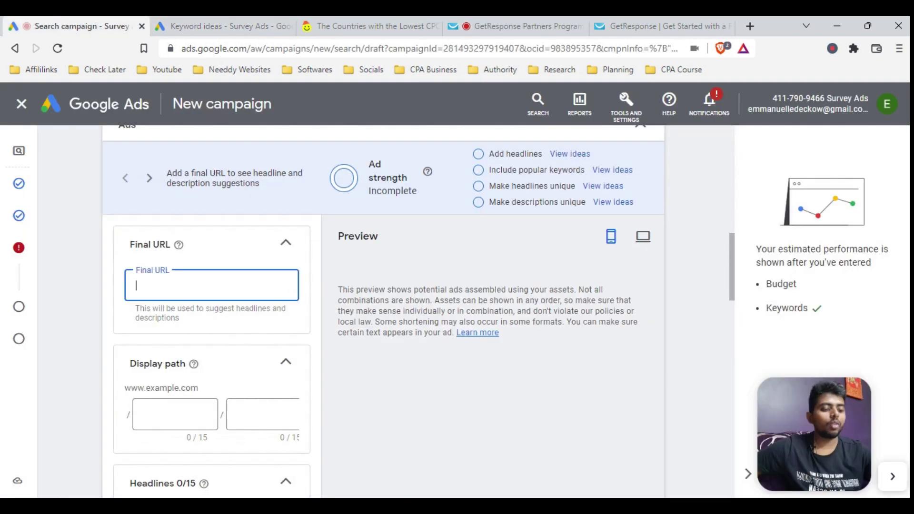
key("ctrl+v")
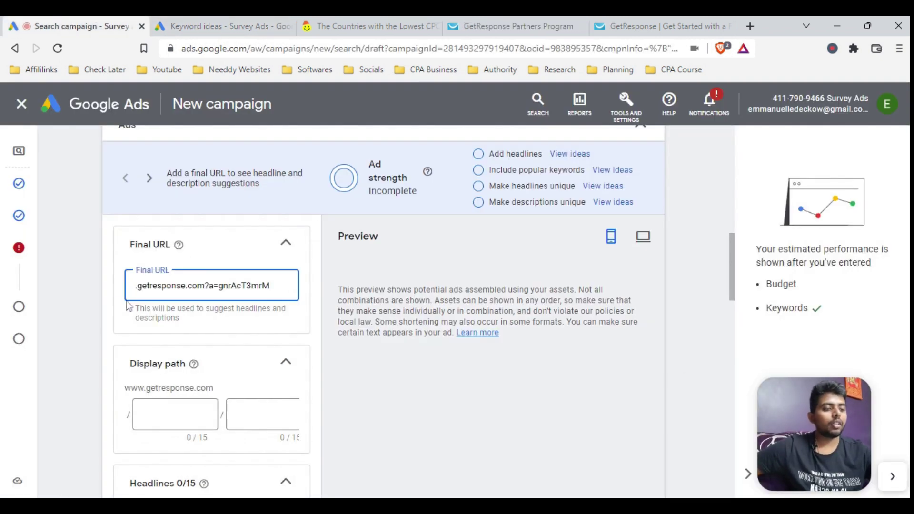
left_click(83, 279)
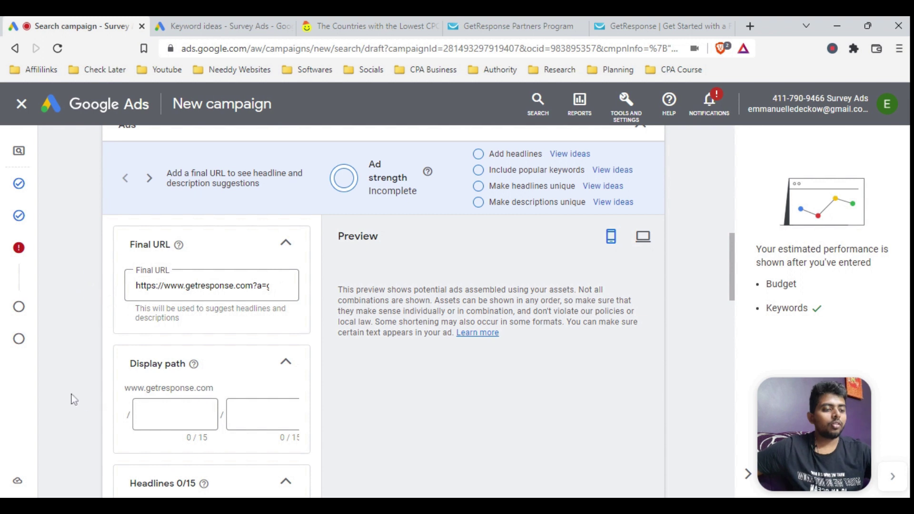
Set the ad's display path to "best-free" and "email-marketing".
scroll(73, 398, "down", 3)
scroll(72, 398, "up", 1)
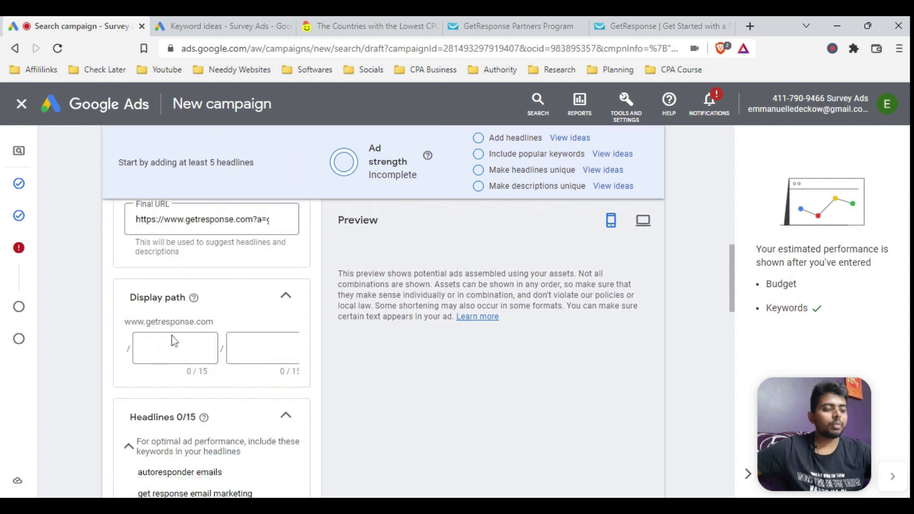
left_click(175, 354)
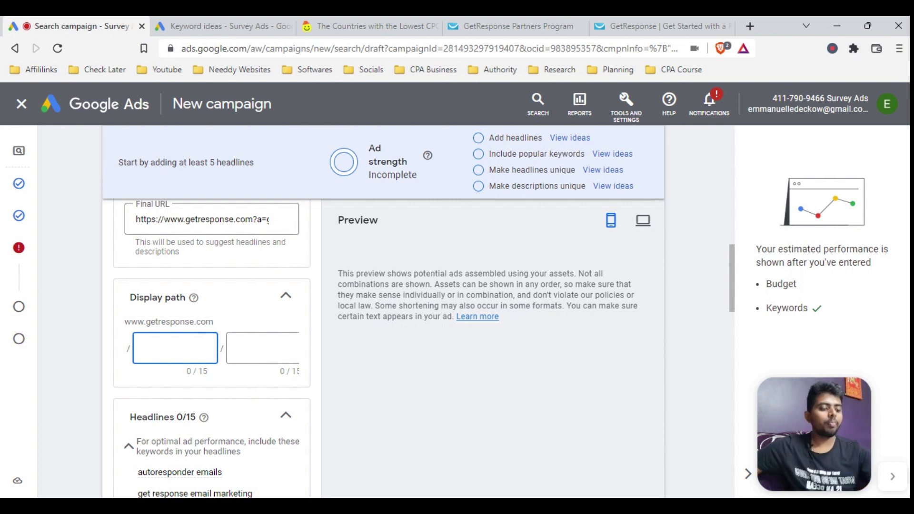
type("best-")
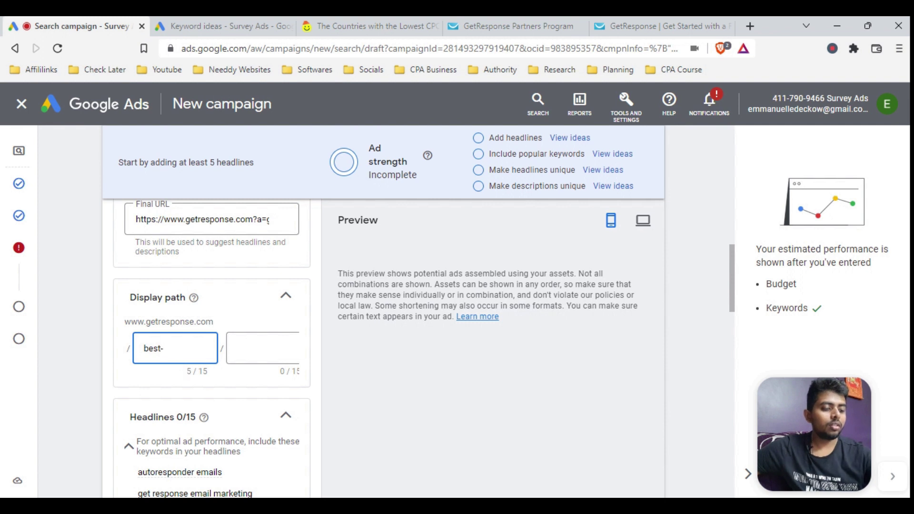
type("free")
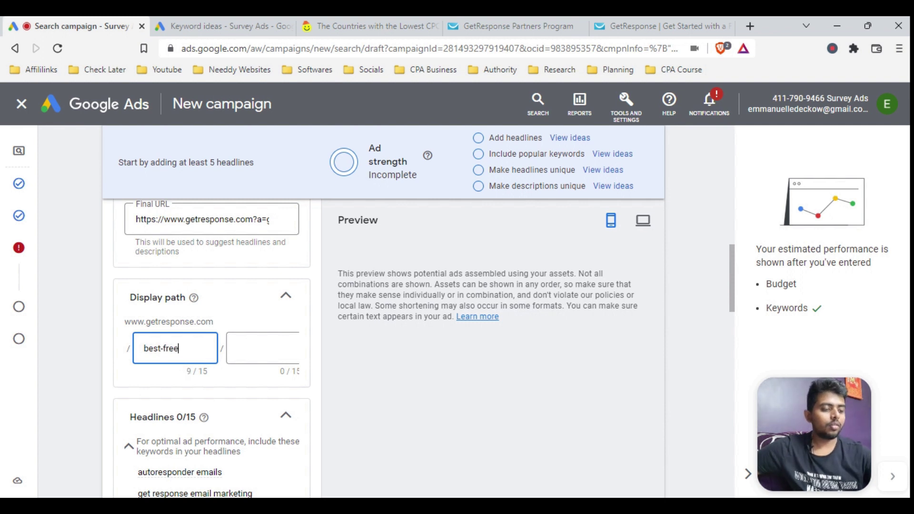
left_click(262, 348)
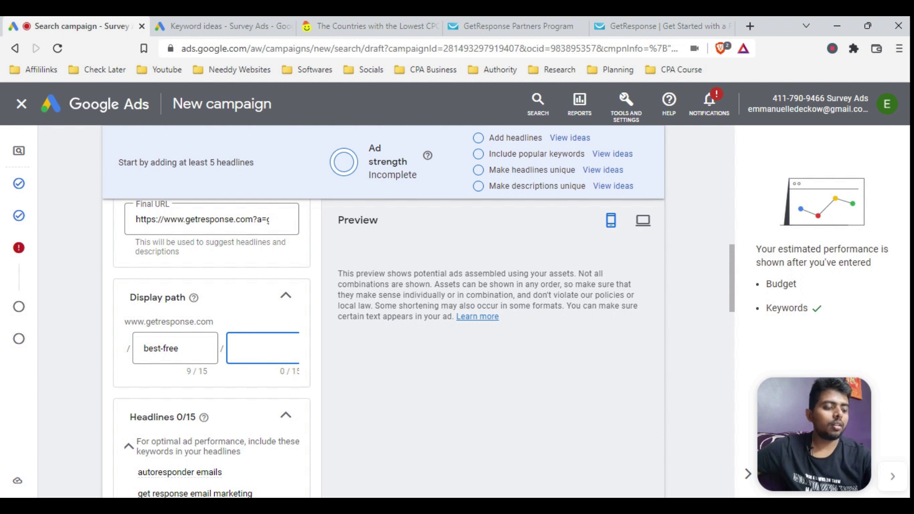
type("em")
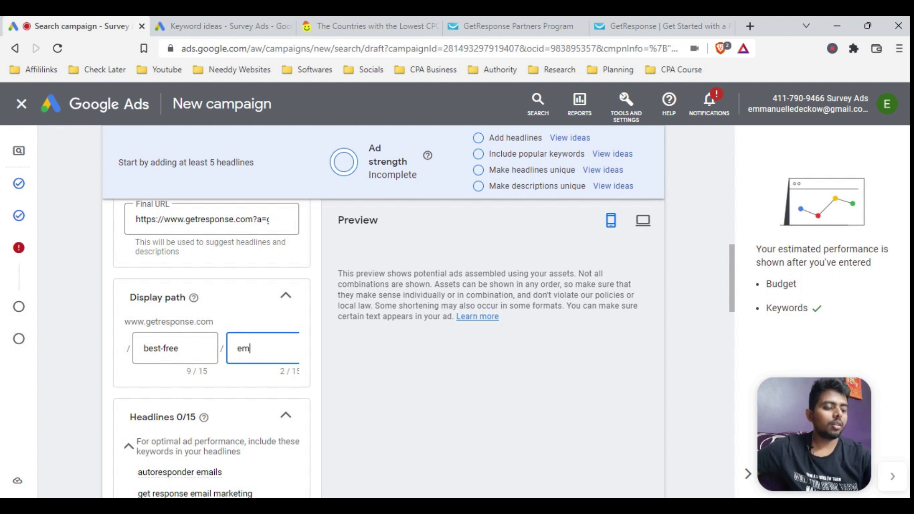
type("ail-ma")
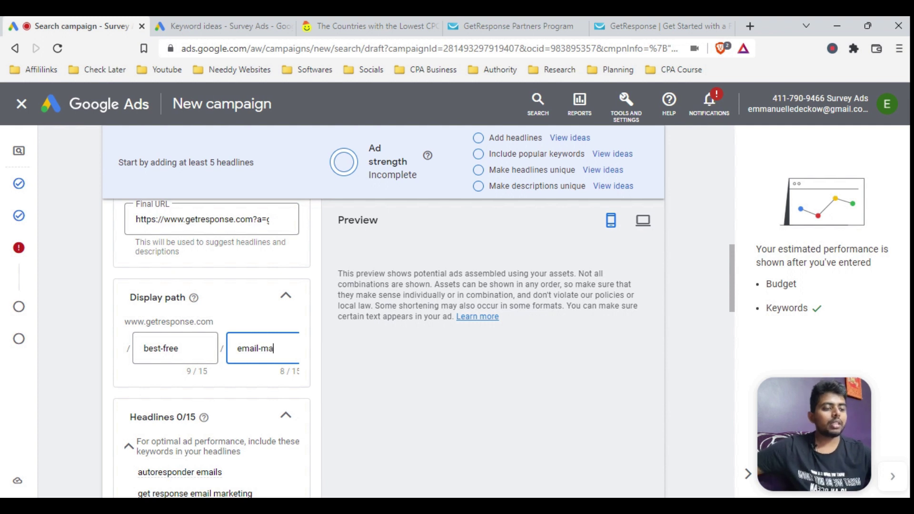
type("rketing")
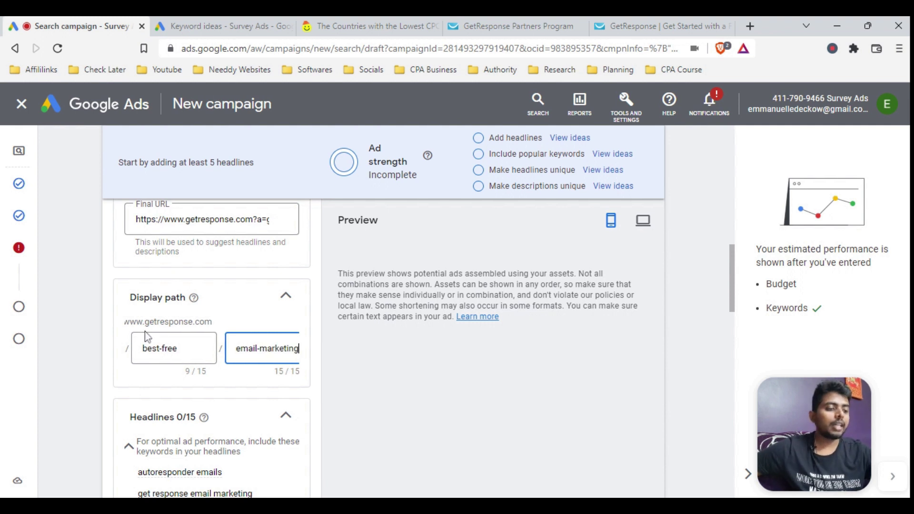
left_click(82, 333)
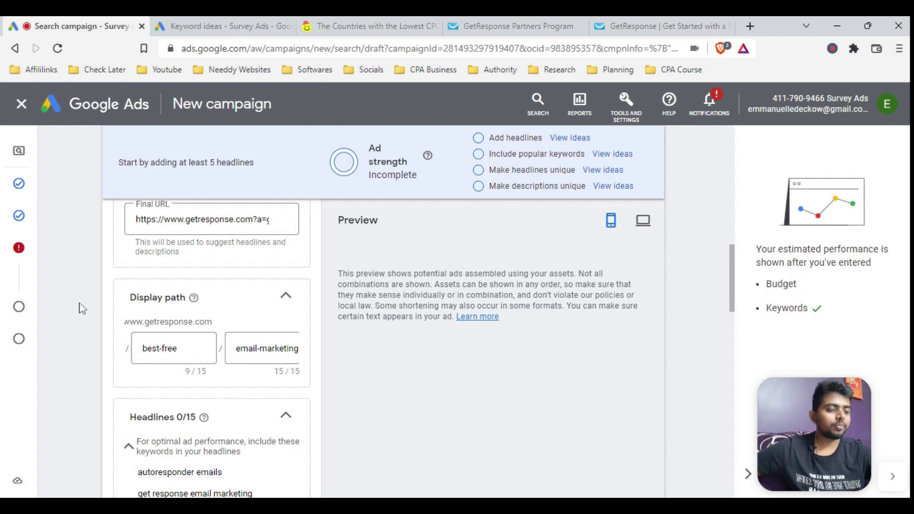
Copy the suggested keyword "get response email marketing" into the ad's first headline.
scroll(82, 309, "down", 2)
scroll(80, 302, "down", 1)
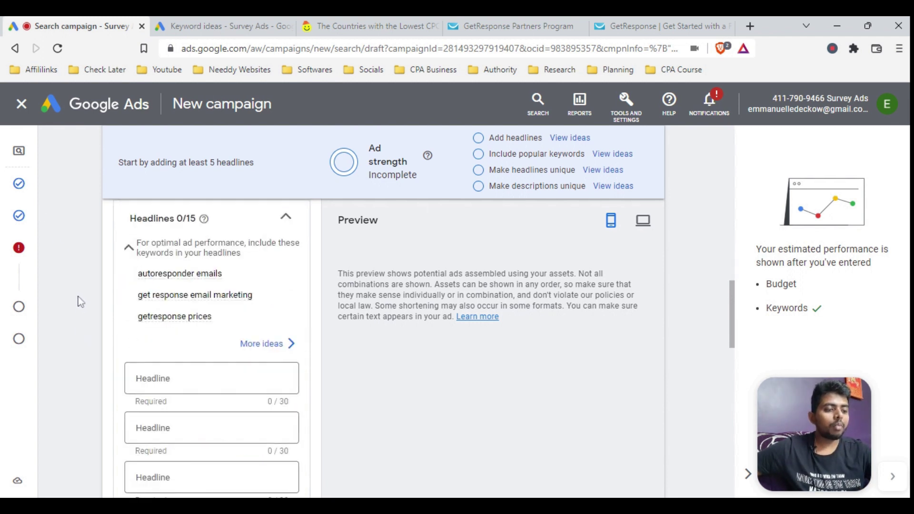
mouse_move(241, 298)
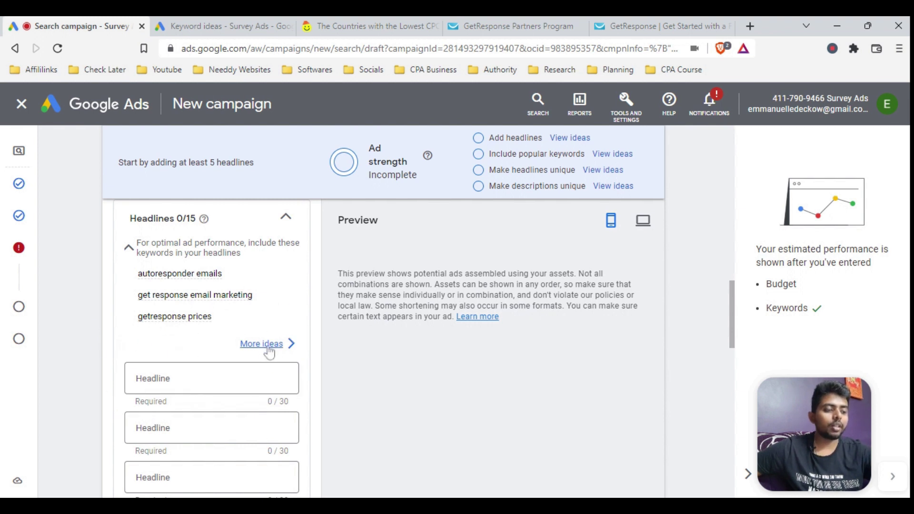
triple_click(145, 295)
key("ctrl+c")
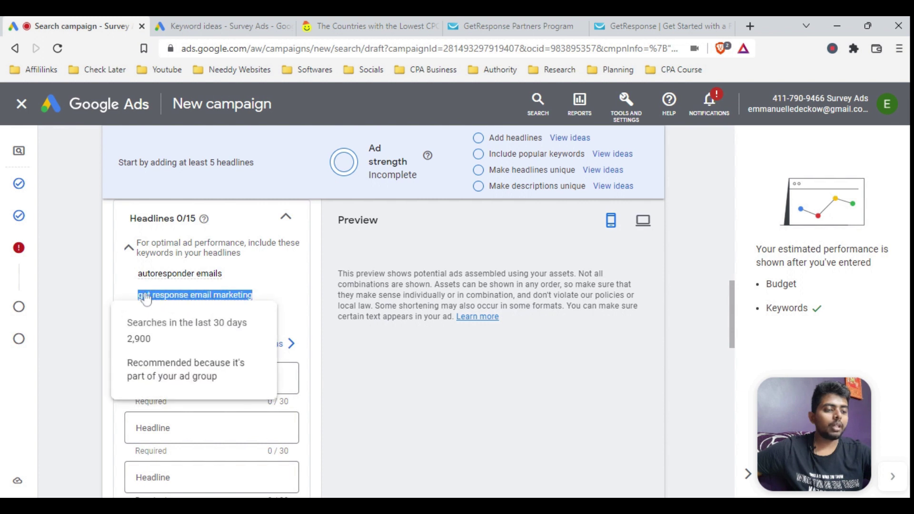
left_click(159, 384)
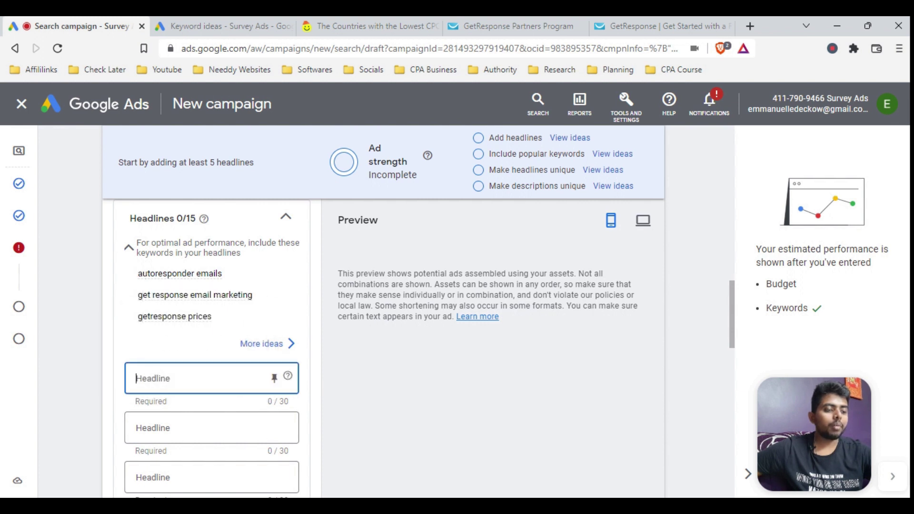
key("ctrl+v")
left_click(82, 345)
scroll(81, 343, "down", 1)
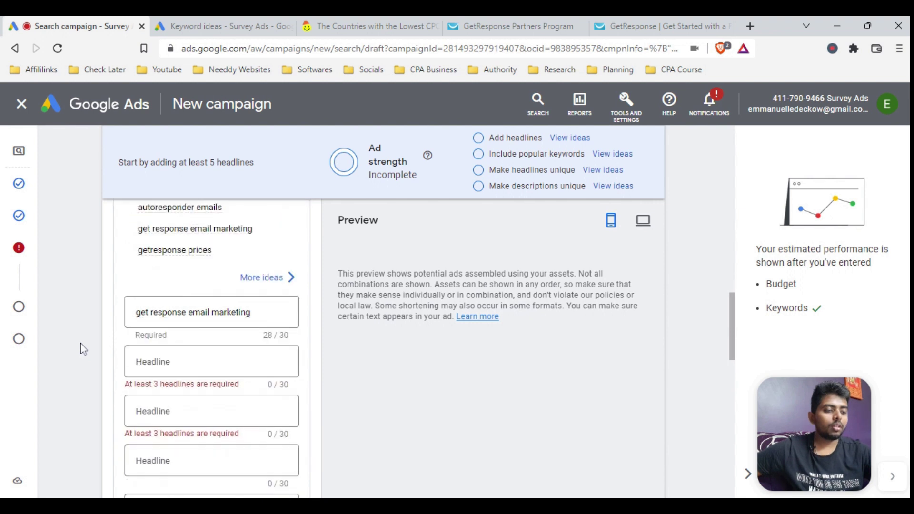
Capitalize the first letter of the first headline so it reads "Get response email marketing".
left_click(135, 316)
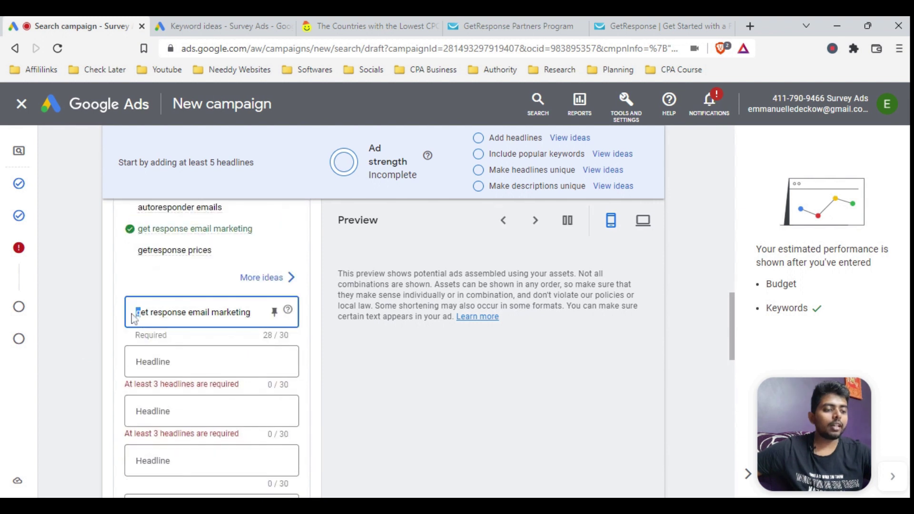
type("G")
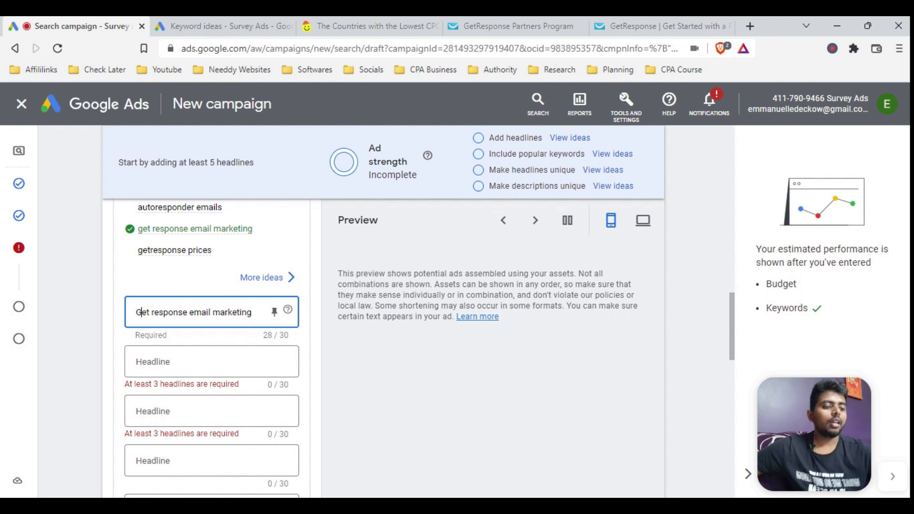
left_click(102, 317)
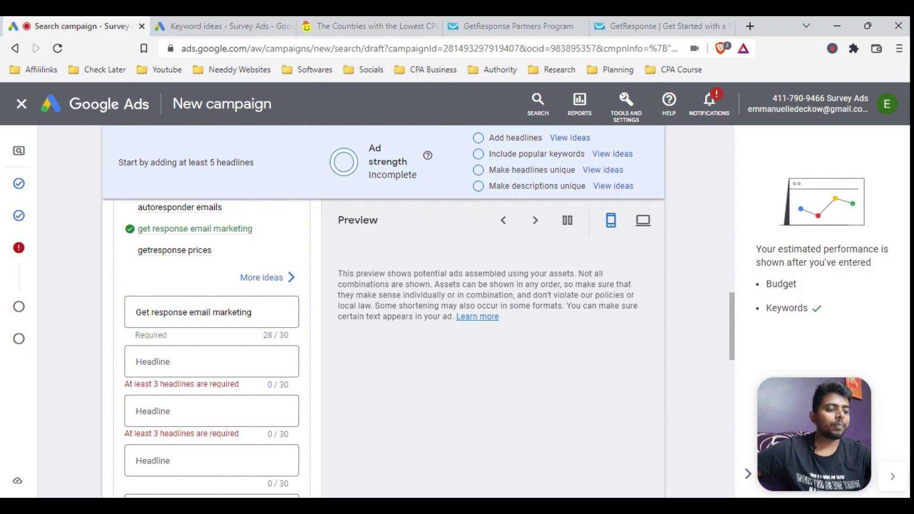
Copy the suggested keyword "autoresponder emails" into the ad's second headline.
scroll(118, 312, "up", 2)
mouse_move(208, 275)
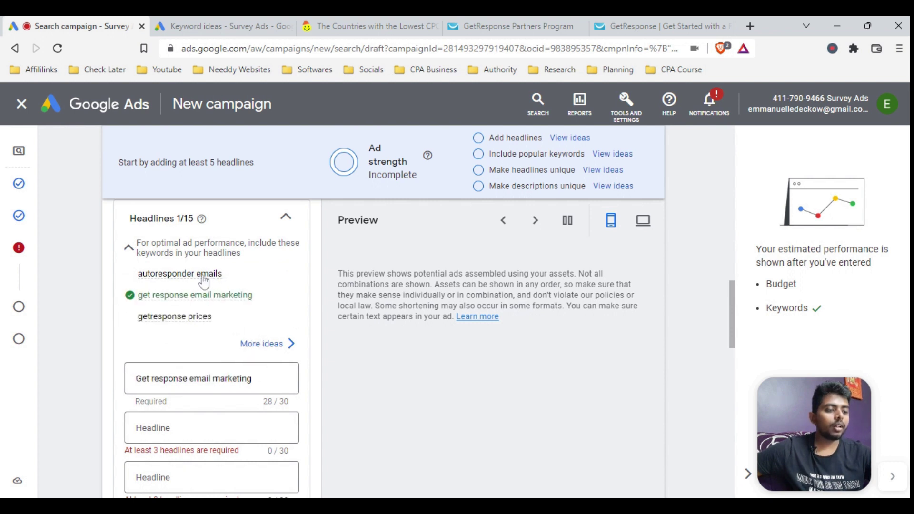
left_click_drag(224, 280, 138, 280)
key("ctrl+c")
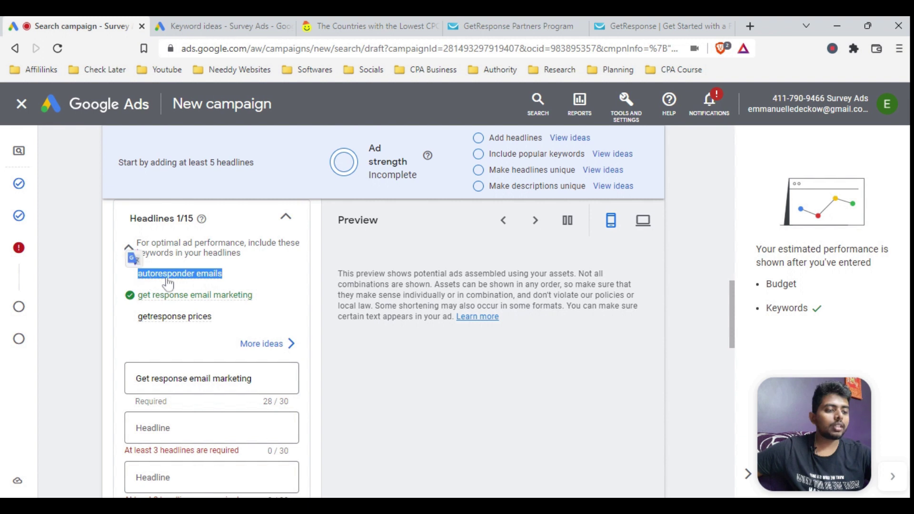
left_click(153, 433)
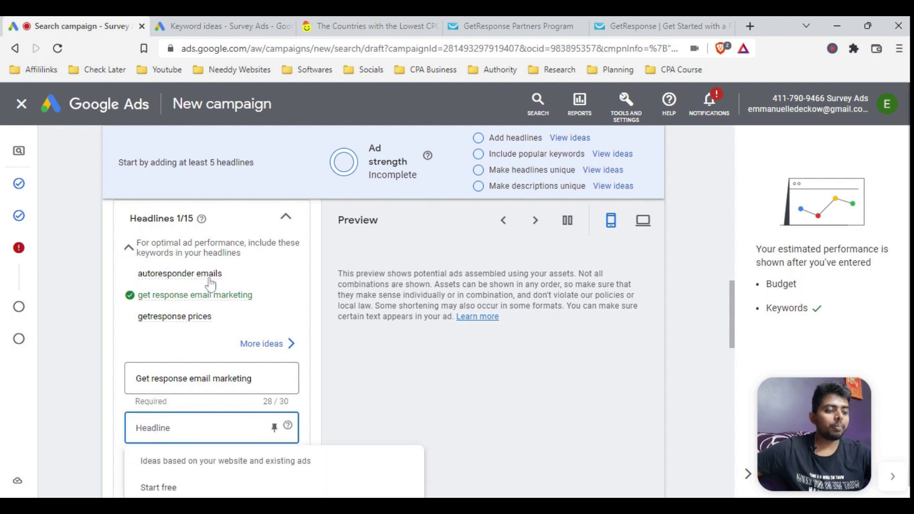
key("ctrl+v")
left_click(84, 362)
Show more keyword ideas for headlines and copy "getresponse free plan" into the third headline.
scroll(82, 363, "down", 2)
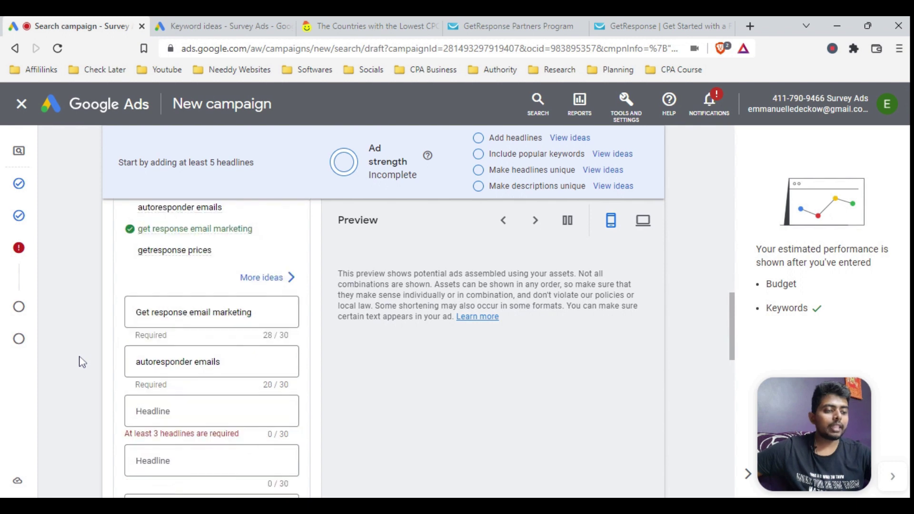
left_click(285, 281)
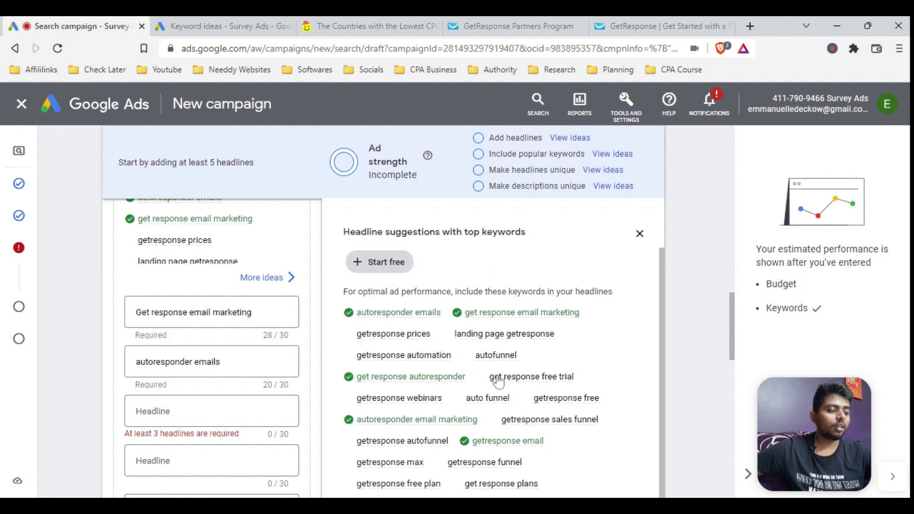
mouse_move(526, 382)
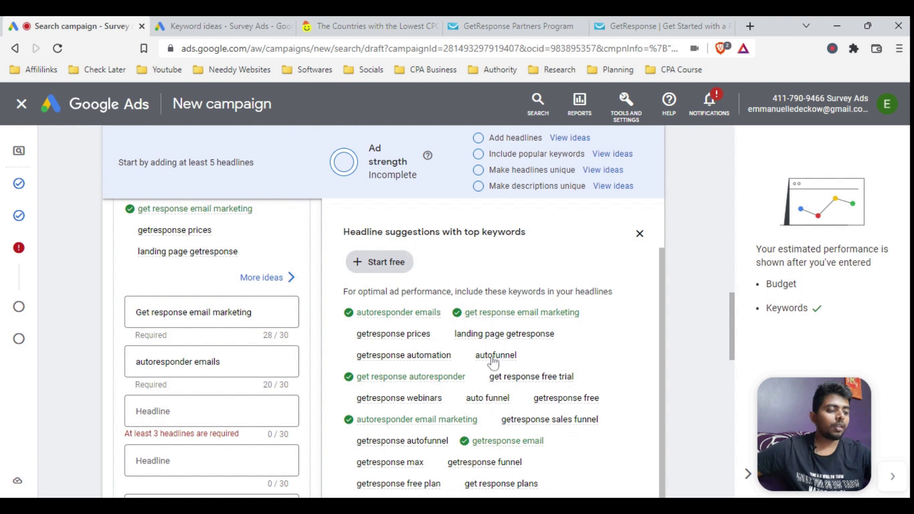
mouse_move(491, 383)
scroll(475, 421, "down", 1)
scroll(475, 421, "down", 2)
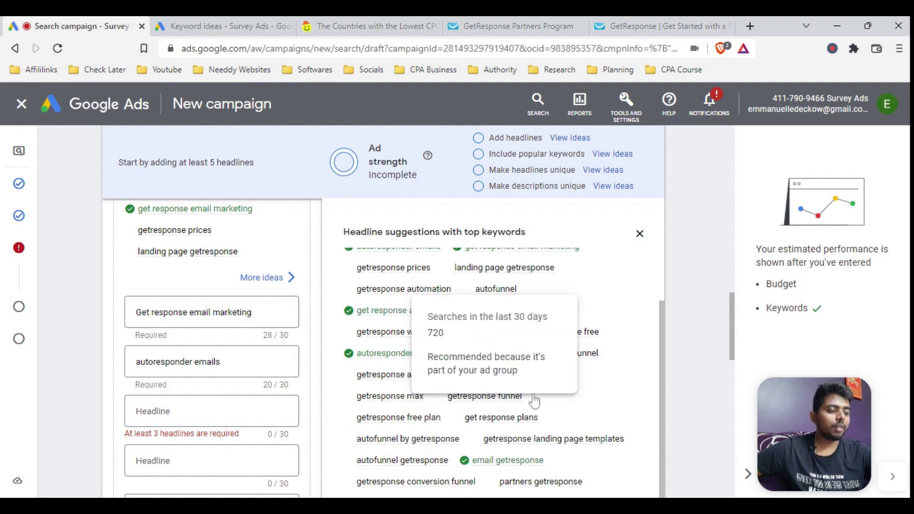
mouse_move(525, 442)
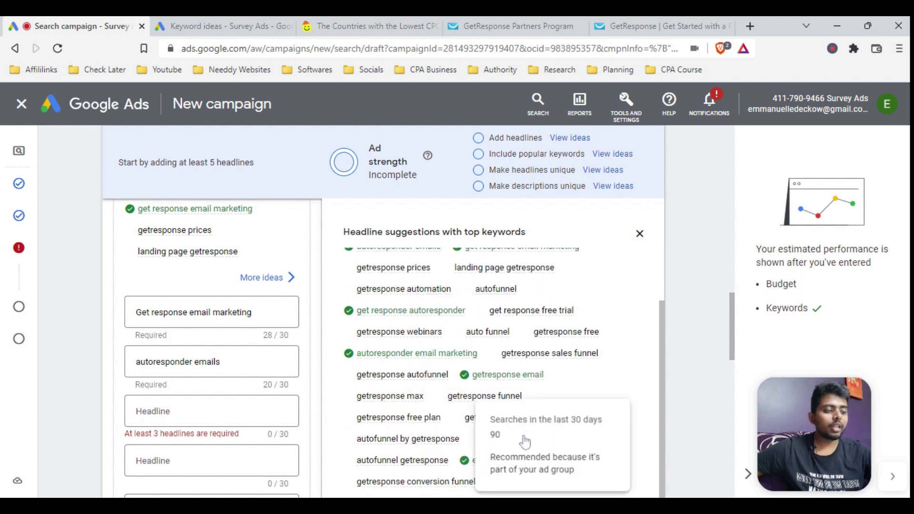
triple_click(389, 423)
key("ctrl+c")
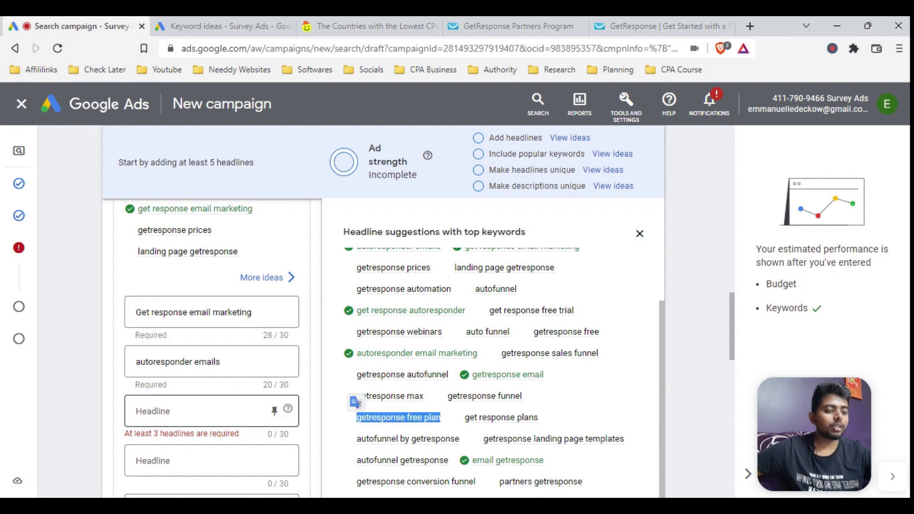
left_click(197, 412)
key("ctrl+v")
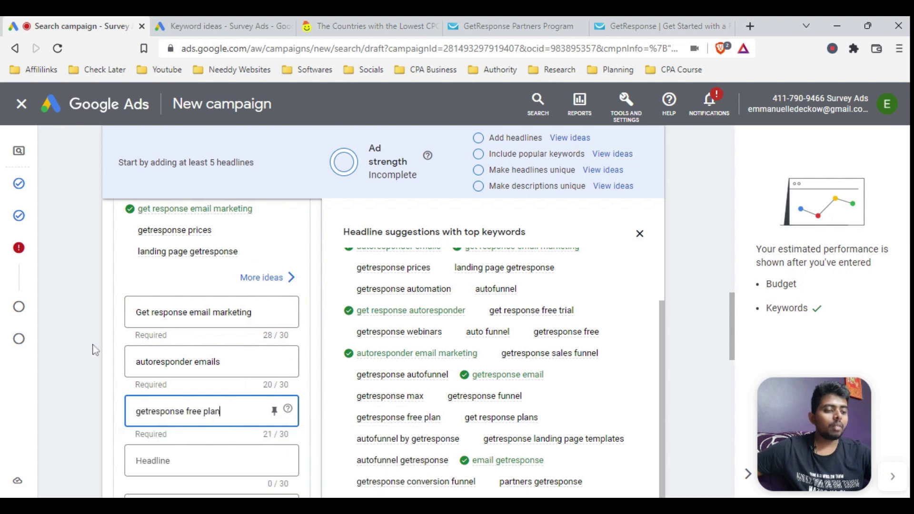
left_click(94, 350)
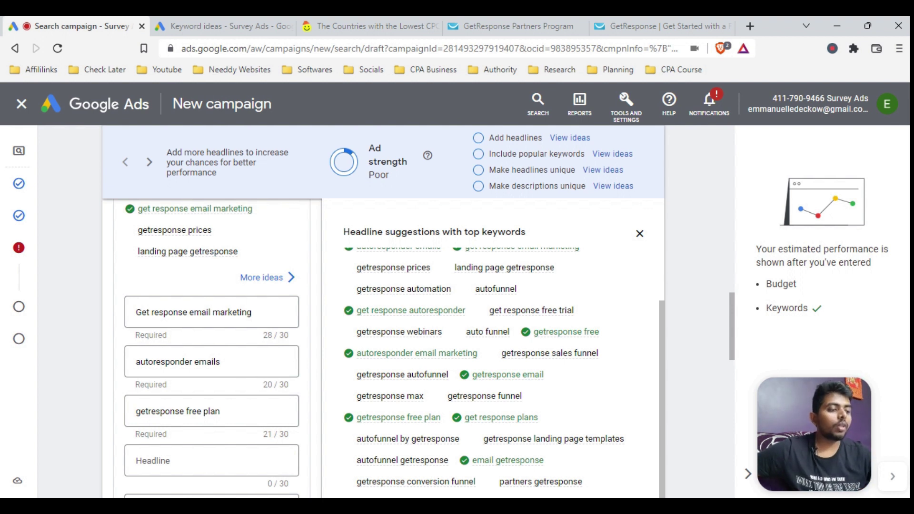
Open the ideas for adding headlines, look through the suggested phrase groups, and expand the full list of trust phrases.
scroll(81, 332, "down", 3)
scroll(81, 332, "up", 3)
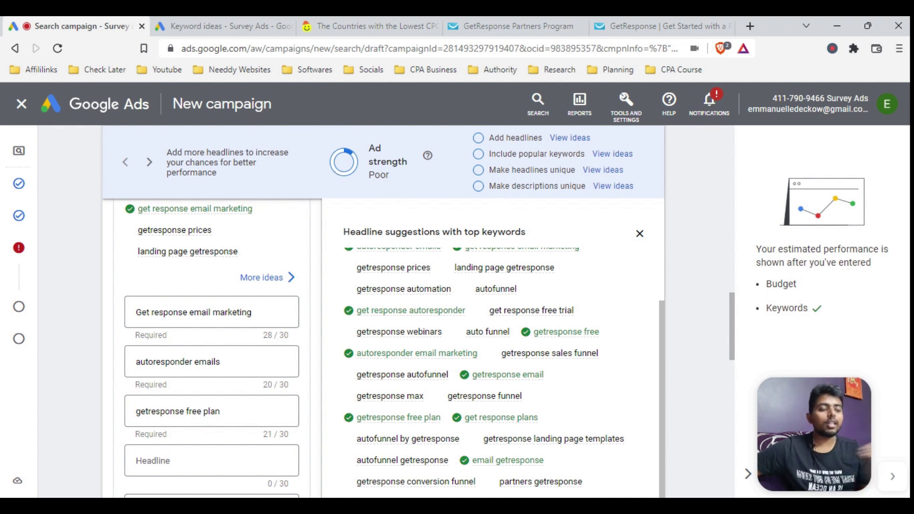
left_click(569, 139)
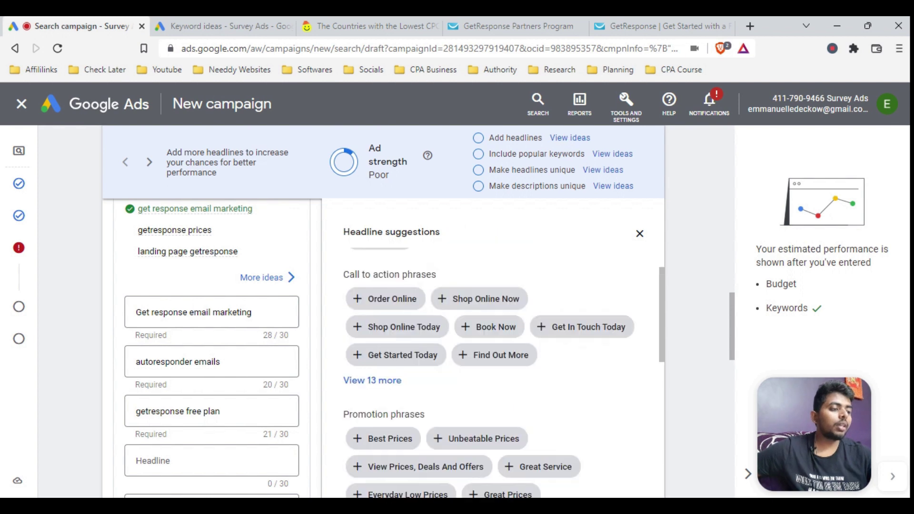
scroll(559, 299, "down", 7)
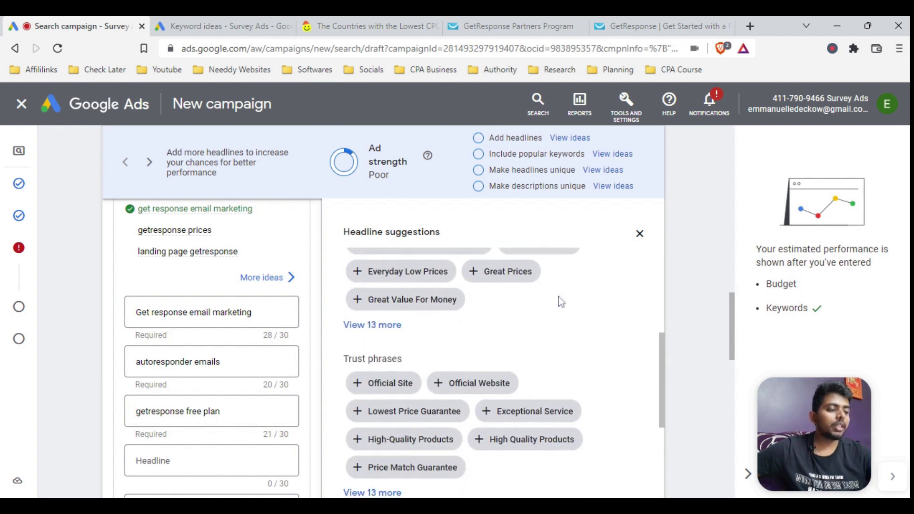
scroll(565, 300, "down", 3)
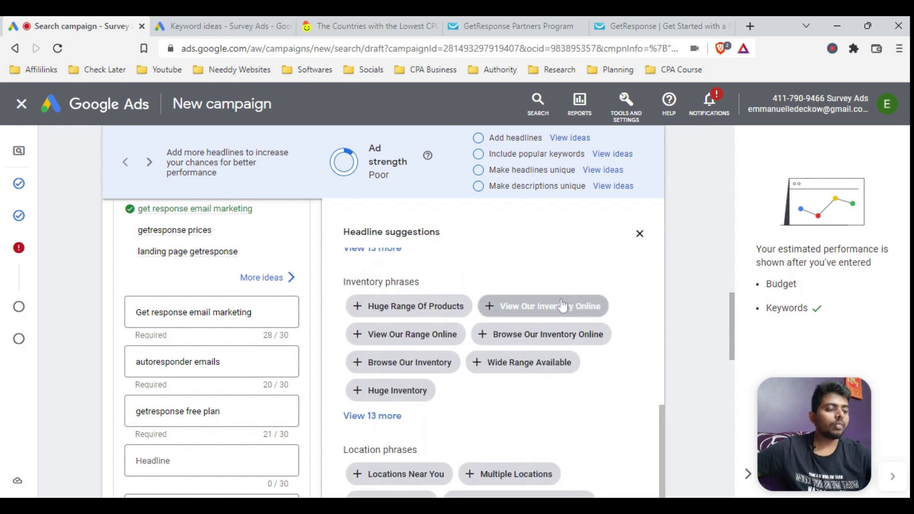
scroll(548, 389, "down", 4)
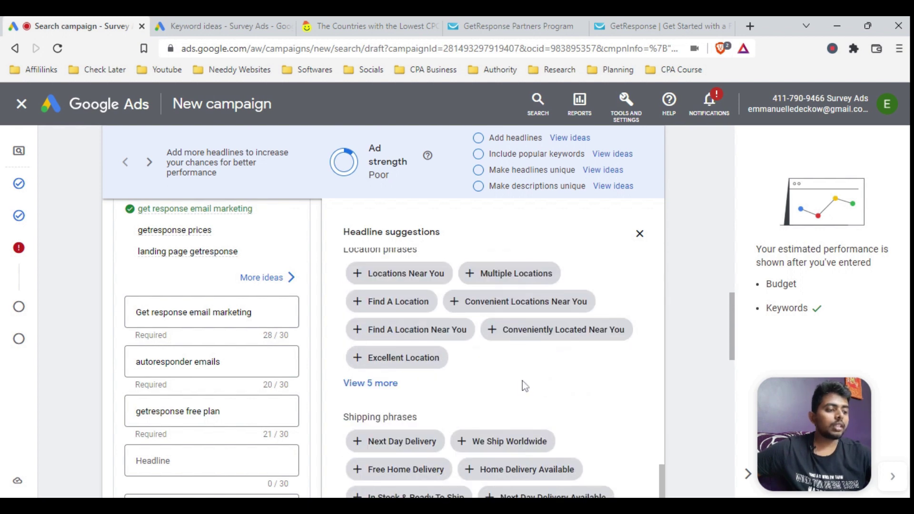
scroll(522, 380, "up", 4)
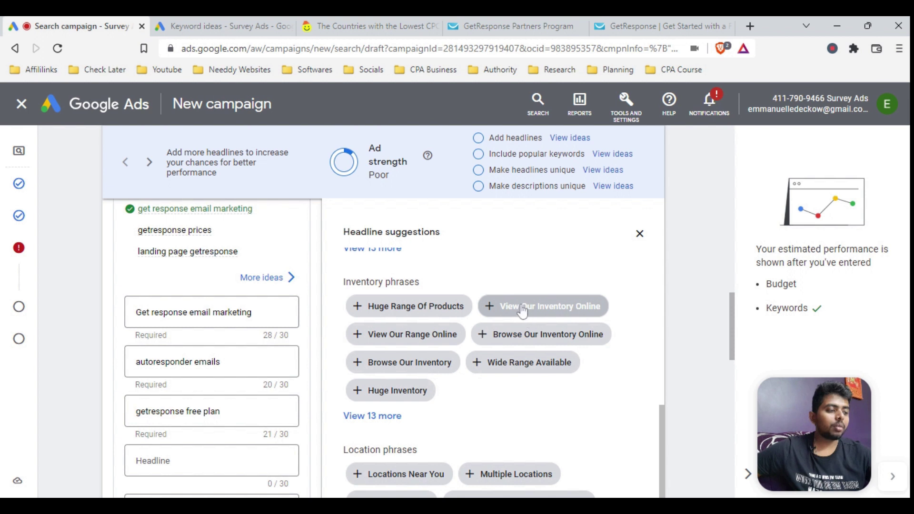
scroll(509, 370, "up", 3)
scroll(512, 371, "up", 1)
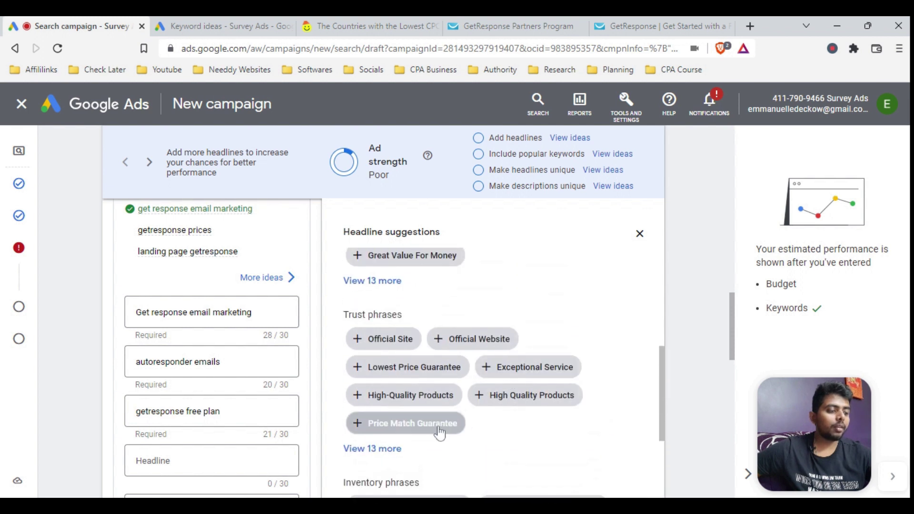
left_click(393, 450)
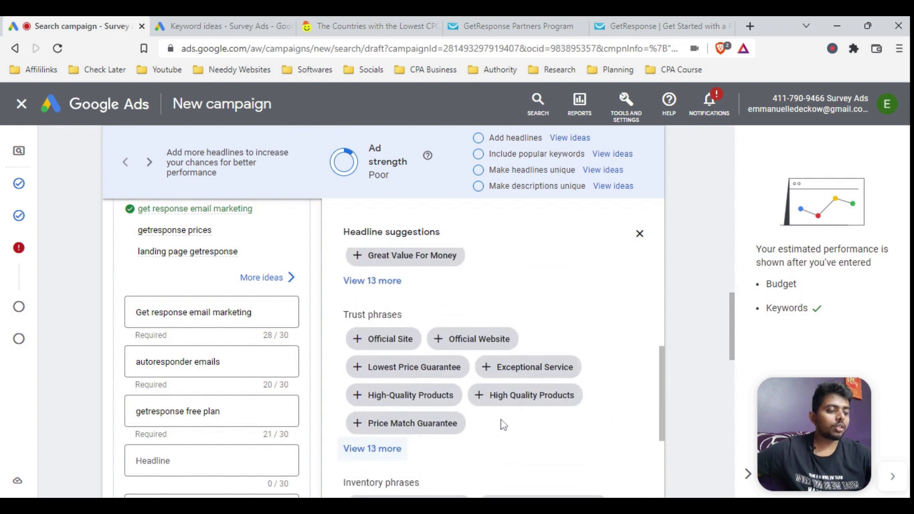
scroll(501, 418, "down", 3)
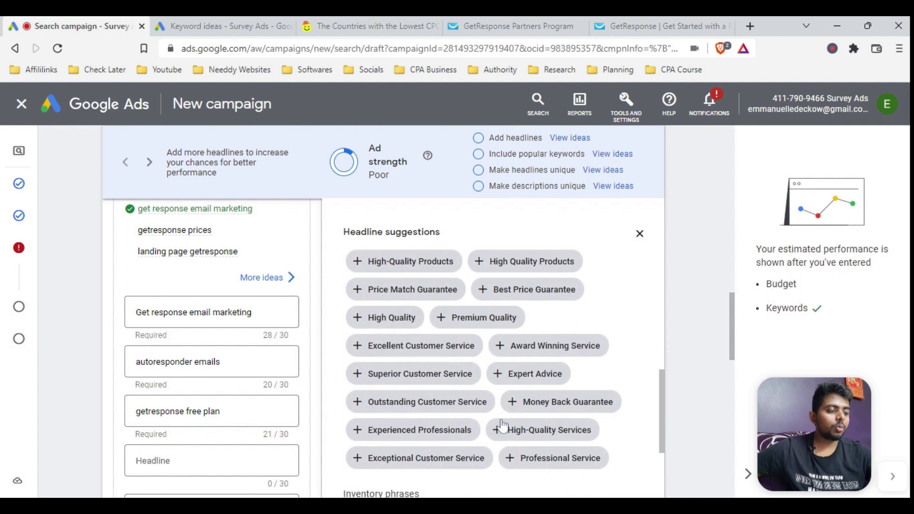
Add the trust phrases "Award Winning Service", "Premium Quality", "High Quality" and "Outstanding Customer Service" as headlines.
left_click(546, 352)
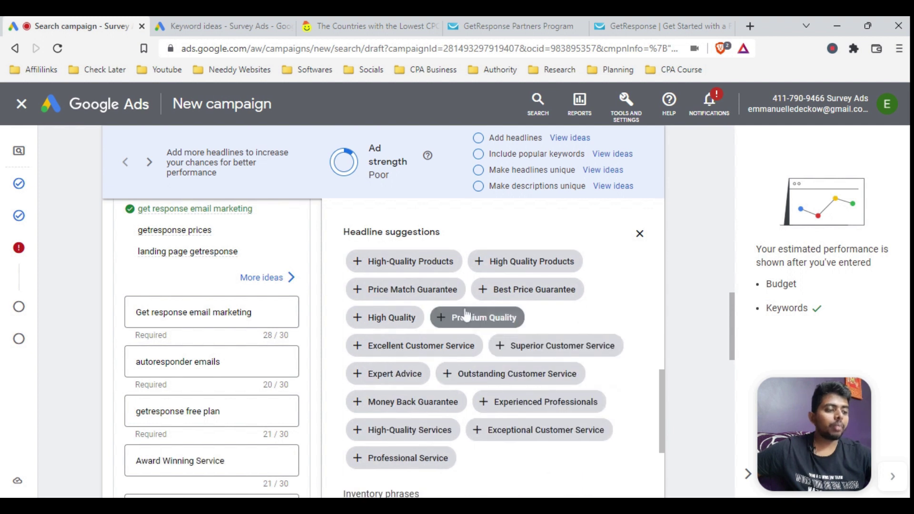
left_click(459, 321)
left_click(404, 319)
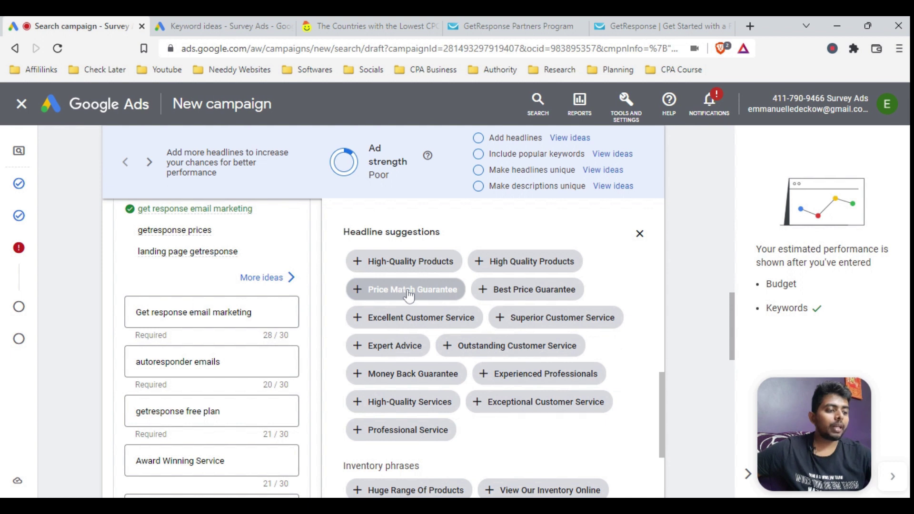
left_click(511, 347)
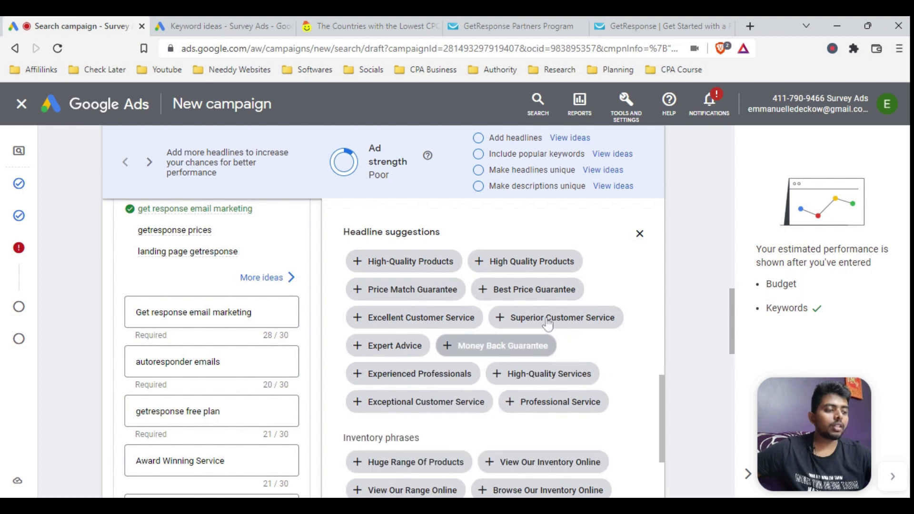
Add the trust phrases "Superior Customer Service", "Best Price Guarantee", "High Quality Products" and "Money Back Guarantee" as headlines.
left_click(547, 325)
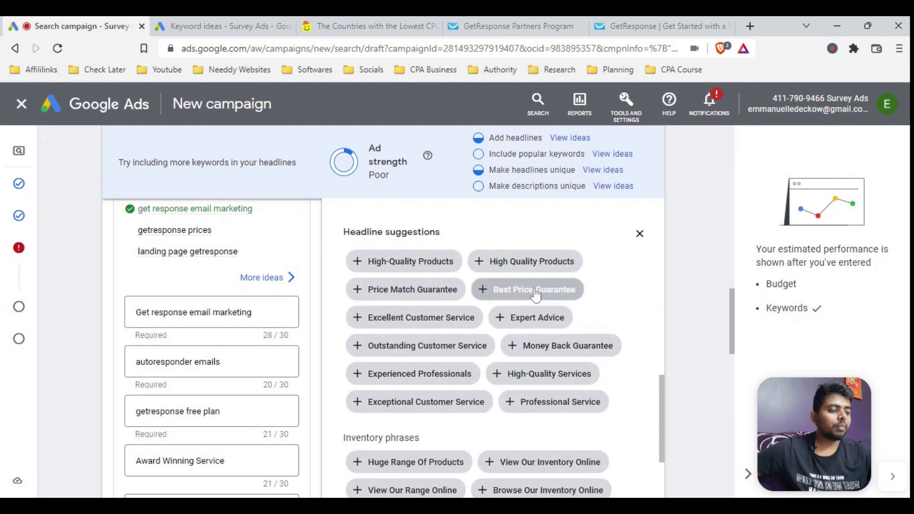
left_click(536, 295)
left_click(529, 263)
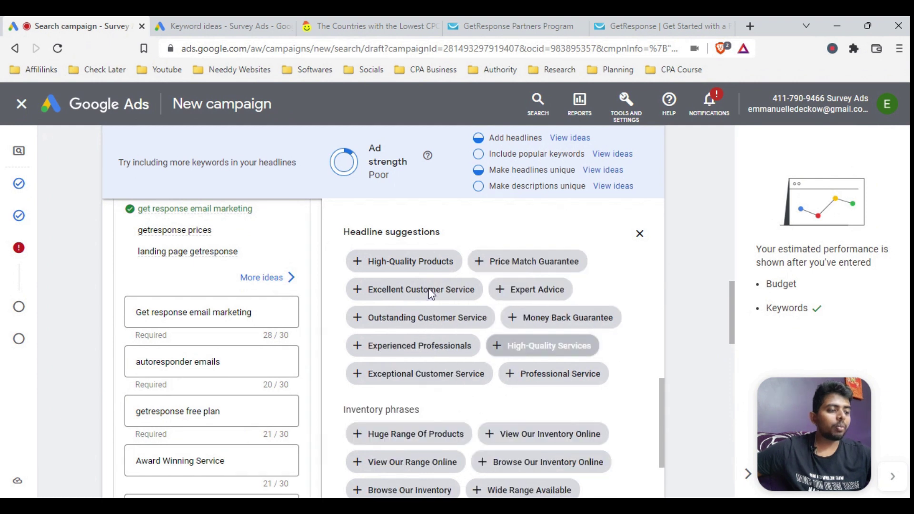
left_click(564, 318)
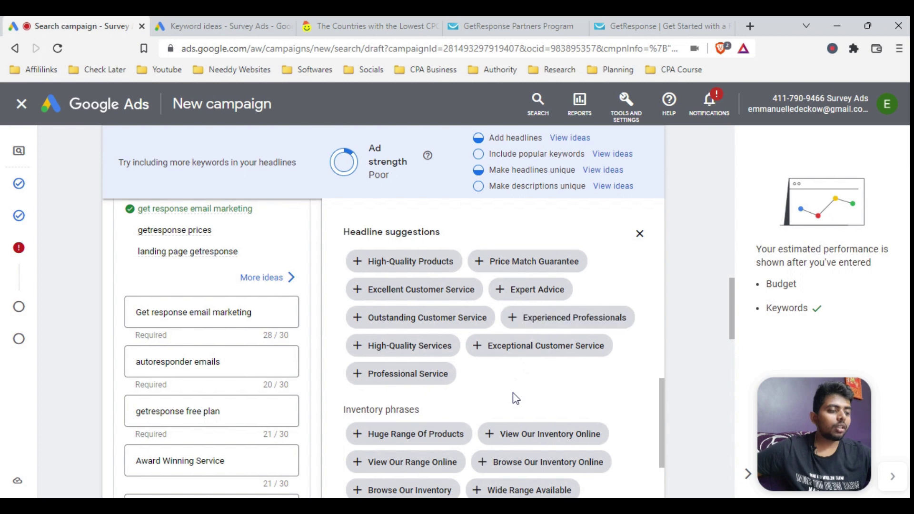
scroll(516, 398, "down", 3)
scroll(513, 408, "up", 3)
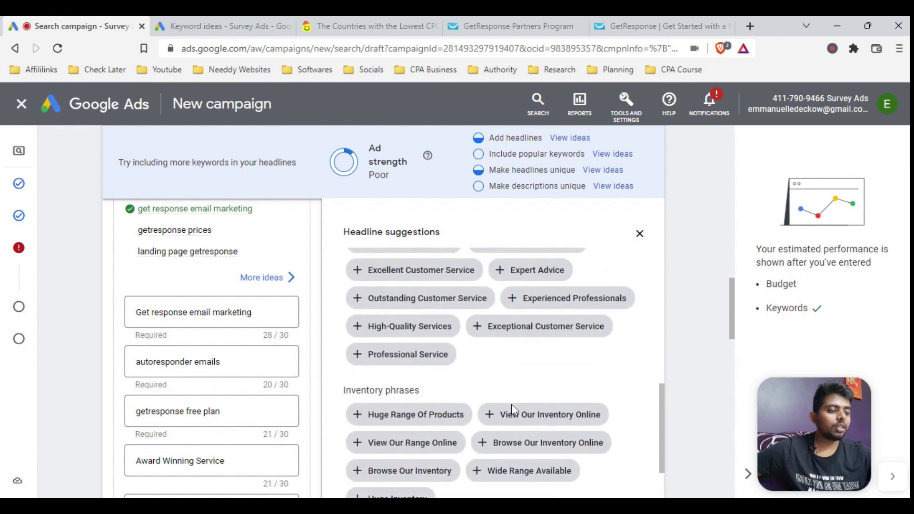
Expand the promotion phrases and add "Great Value For Money", "View Prices, Deals And Offers" and "Save Time & Money" as headlines.
left_click(513, 410)
scroll(512, 409, "up", 5)
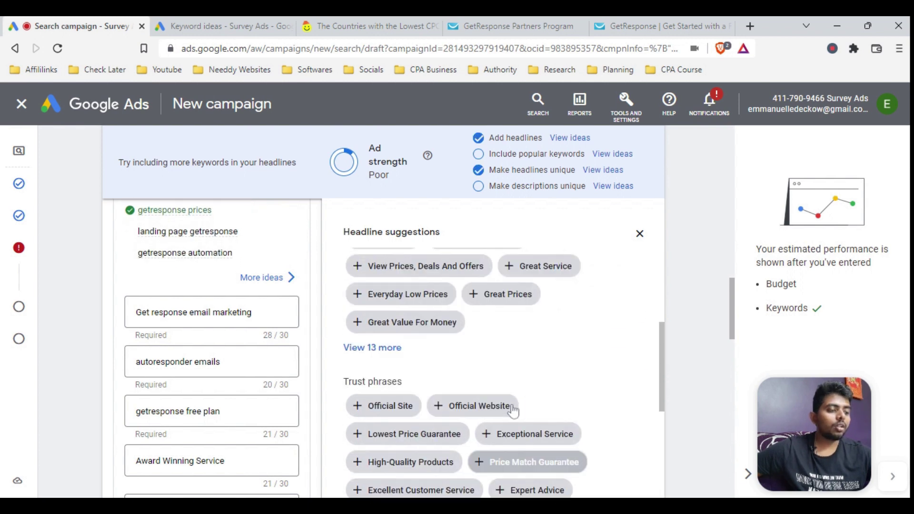
scroll(513, 410, "up", 3)
scroll(510, 408, "down", 2)
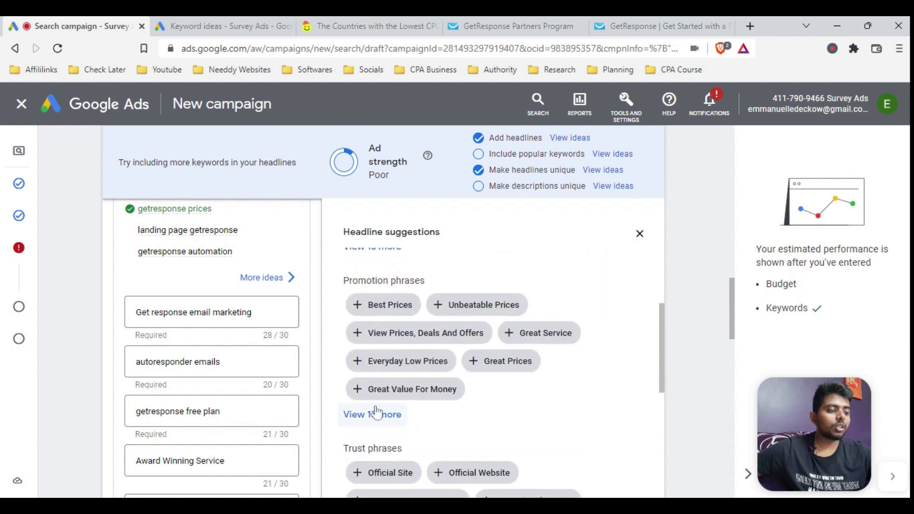
left_click(376, 413)
left_click(509, 417)
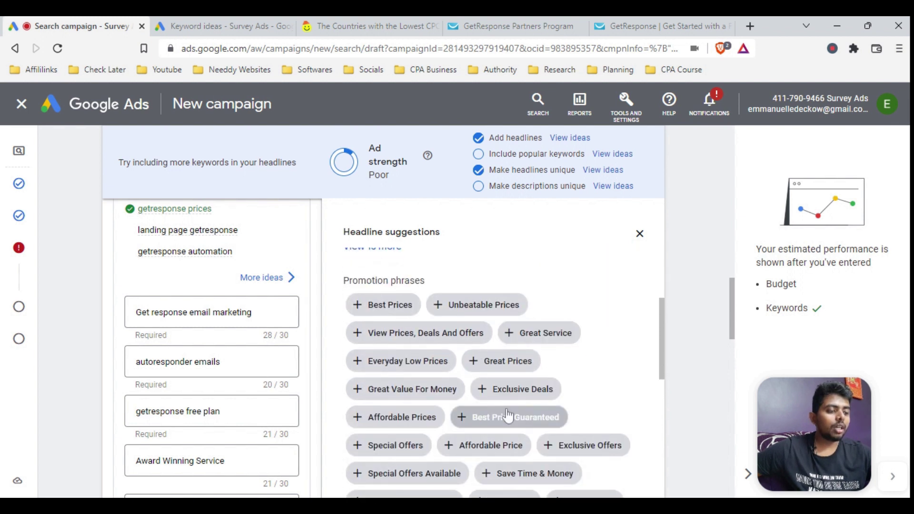
scroll(508, 414, "down", 2)
left_click(419, 323)
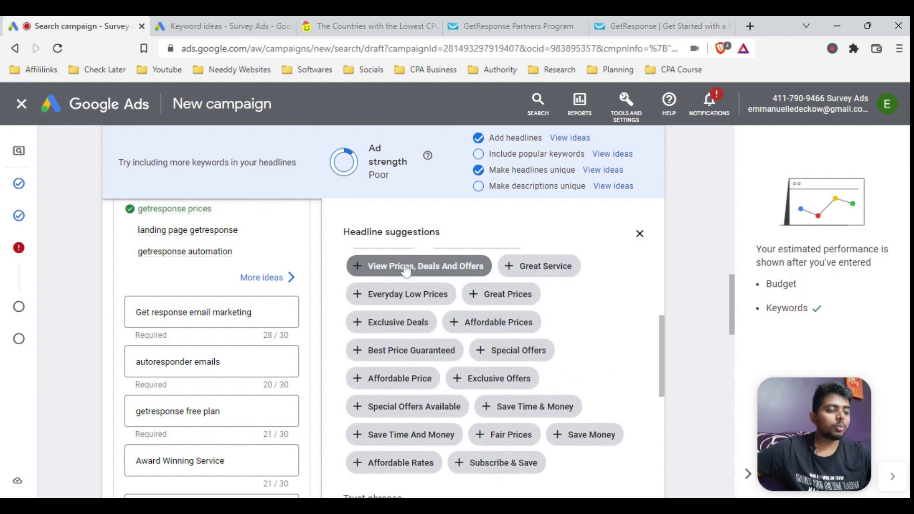
left_click(405, 327)
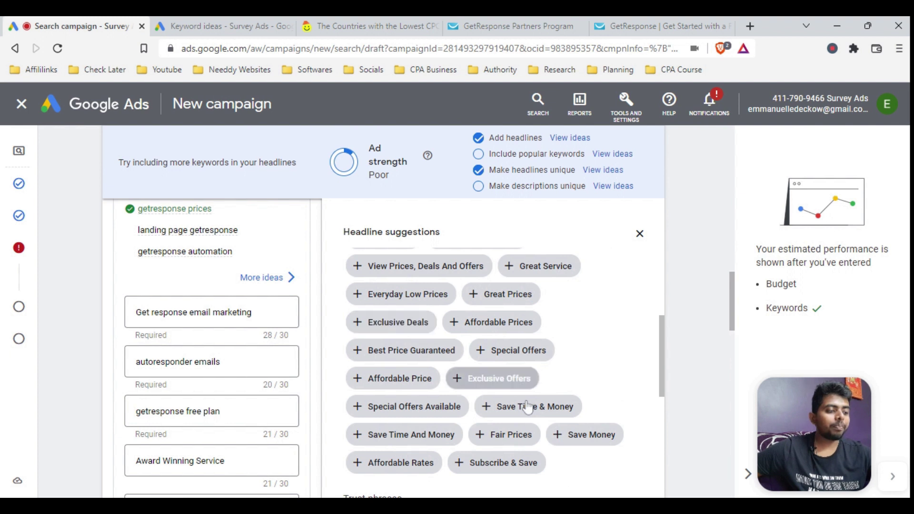
left_click(527, 407)
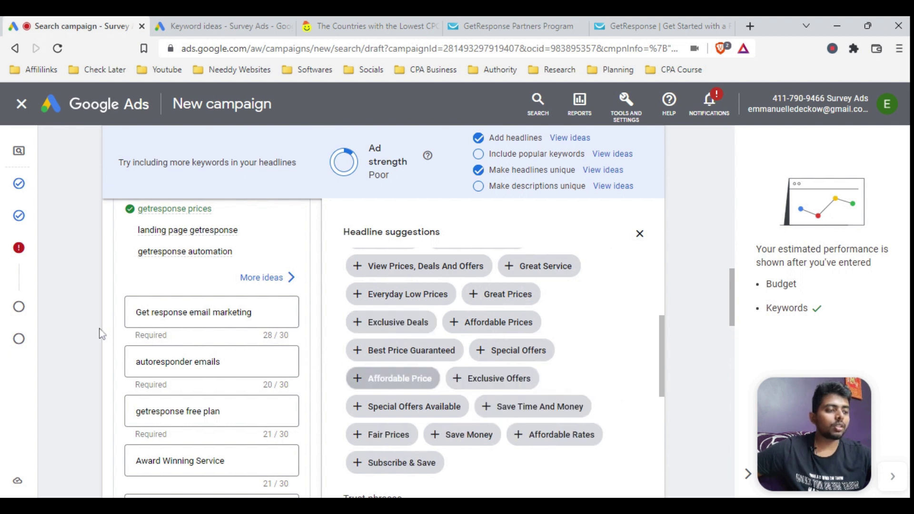
Review the list of added headlines and open the ideas for the ad's descriptions.
scroll(100, 333, "down", 5)
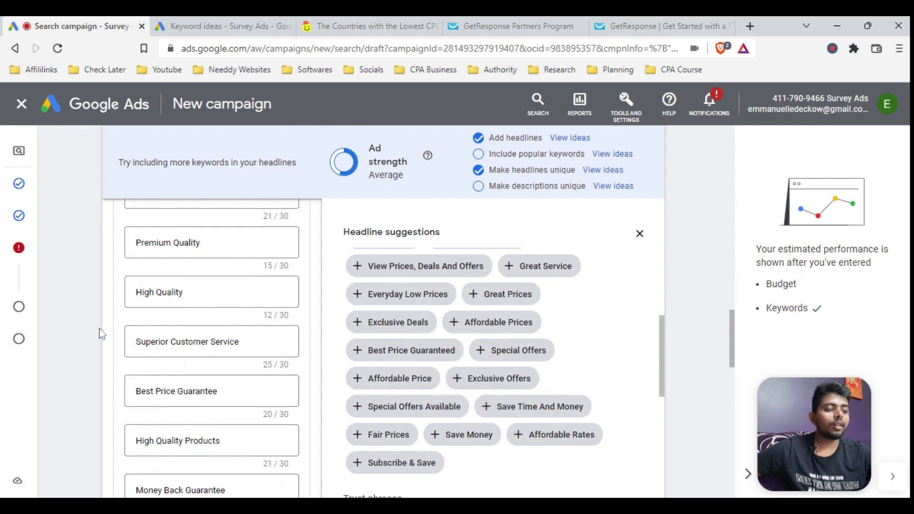
scroll(100, 334, "down", 1)
scroll(100, 333, "down", 2)
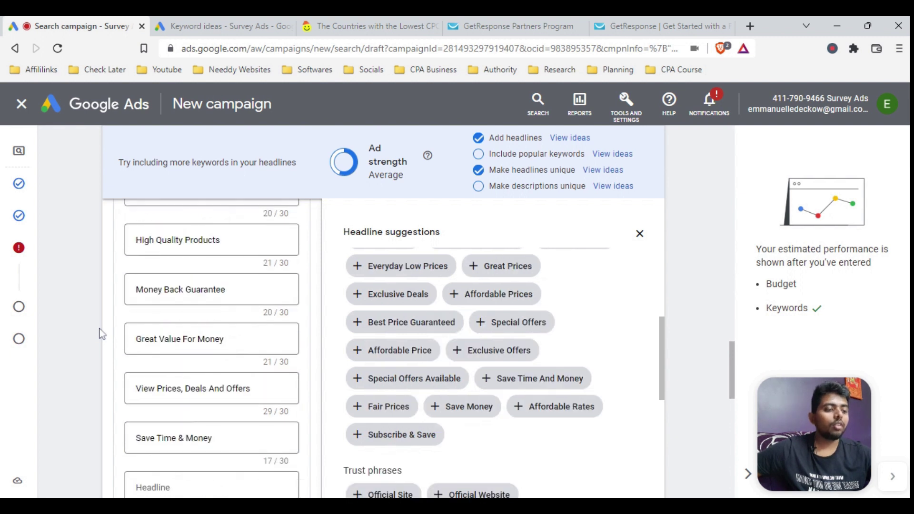
scroll(101, 334, "down", 5)
scroll(102, 333, "down", 2)
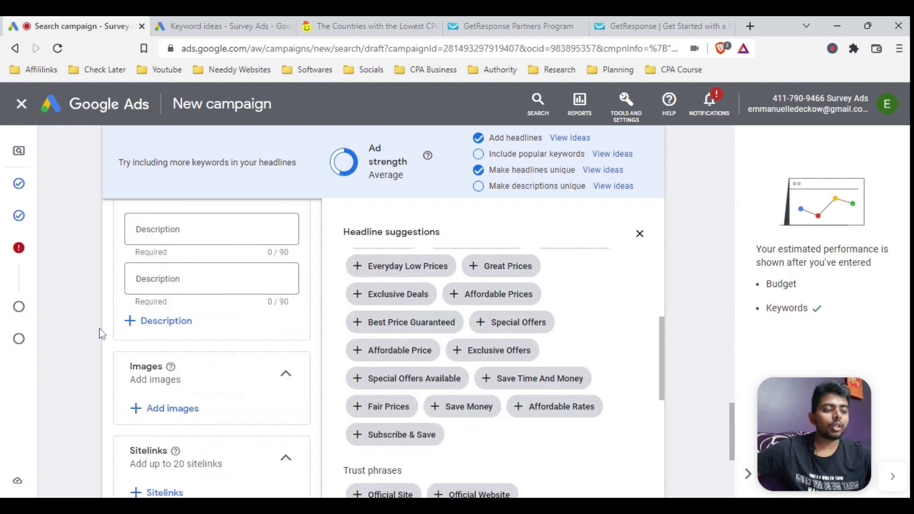
scroll(102, 333, "up", 1)
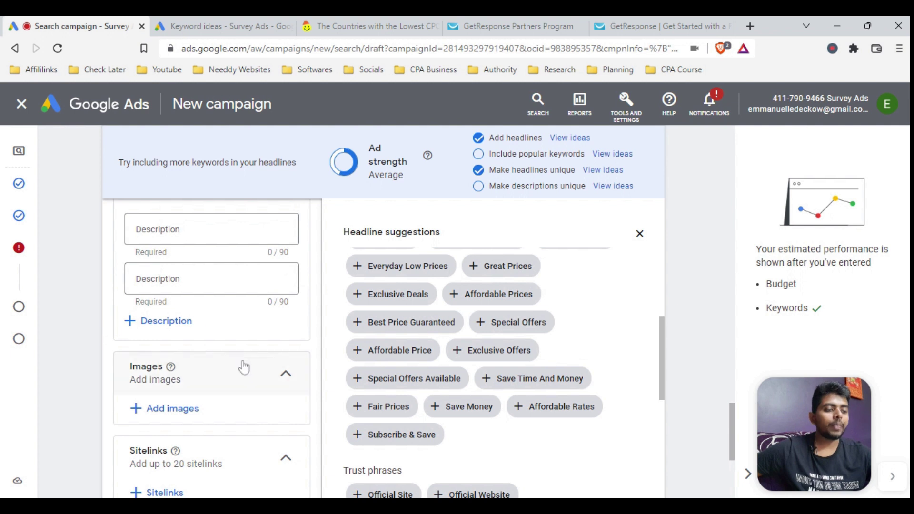
scroll(241, 367, "up", 1)
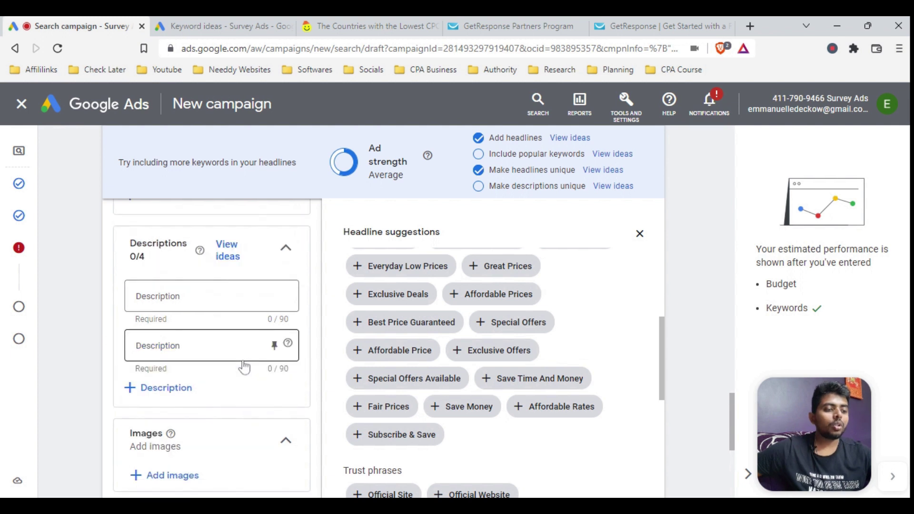
left_click(227, 253)
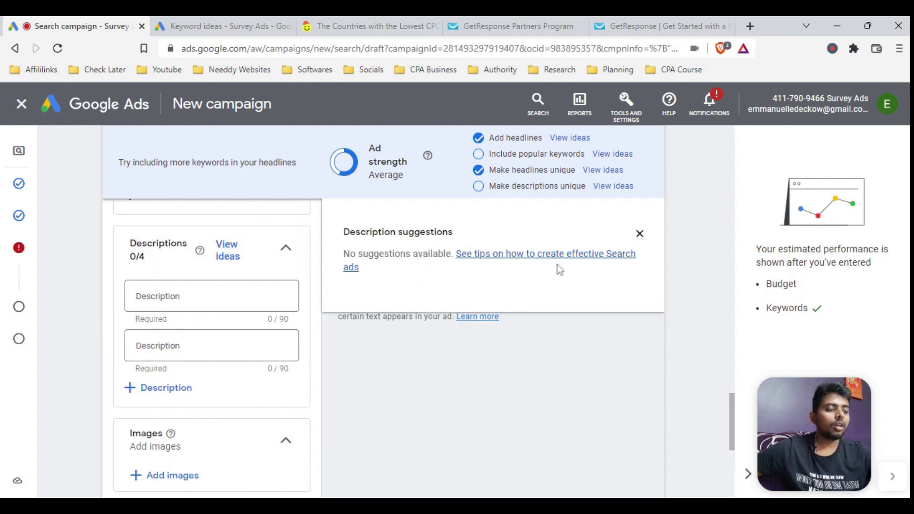
Copy "Powerful, simplified tool to send emails, create pages, and automate your marketing." from the GetResponse homepage into the ad's first description.
left_click(280, 304)
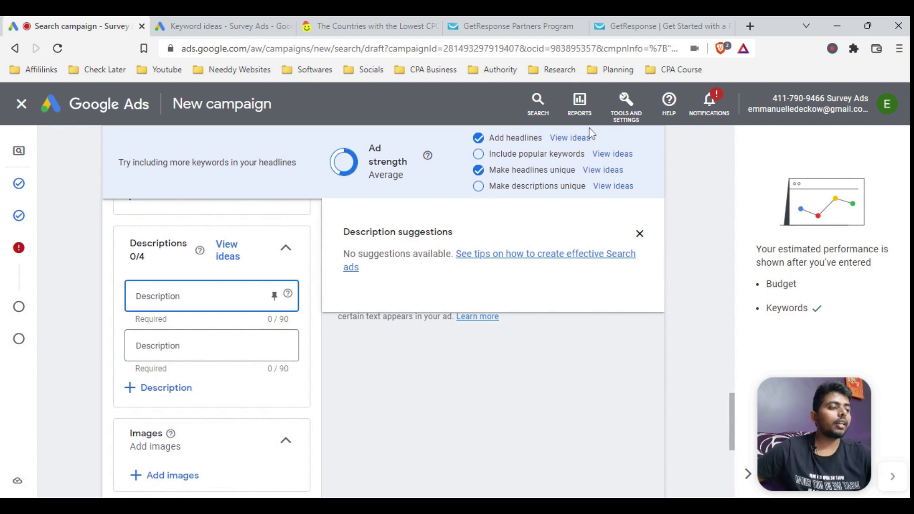
left_click(514, 26)
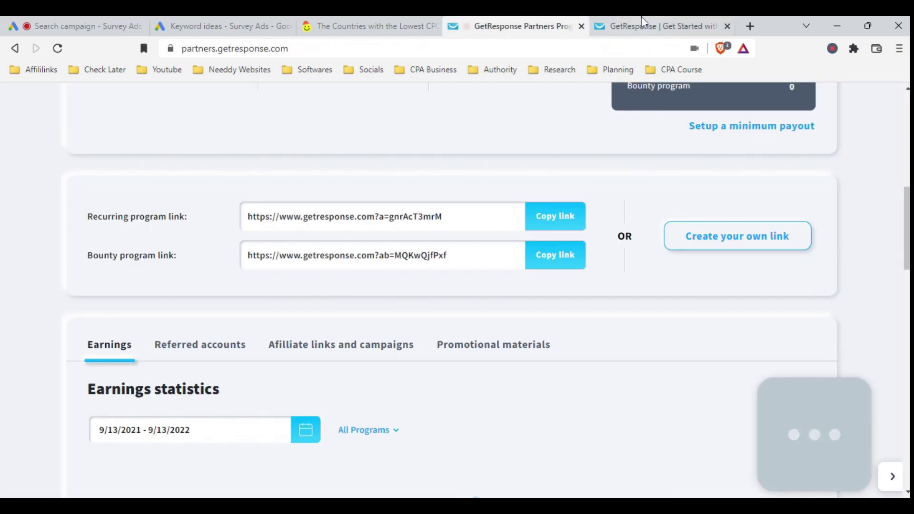
left_click(643, 27)
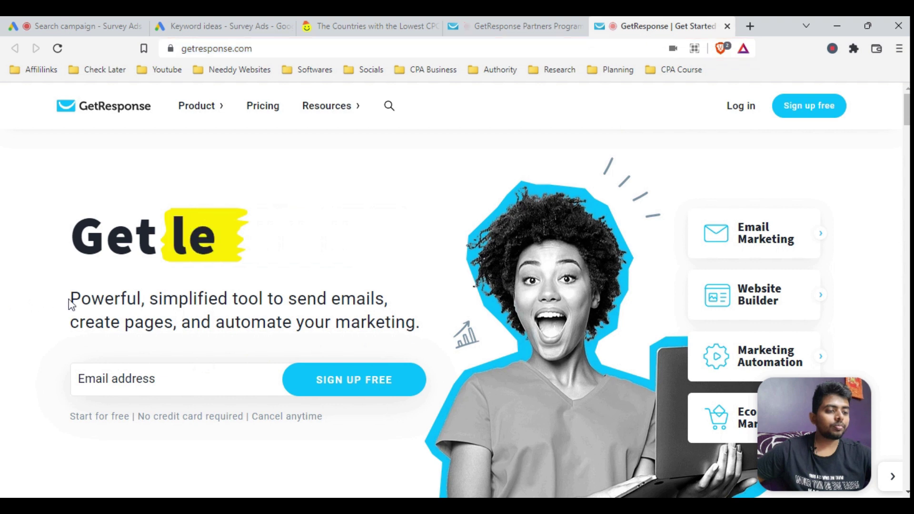
left_click_drag(71, 300, 421, 323)
key("ctrl+c")
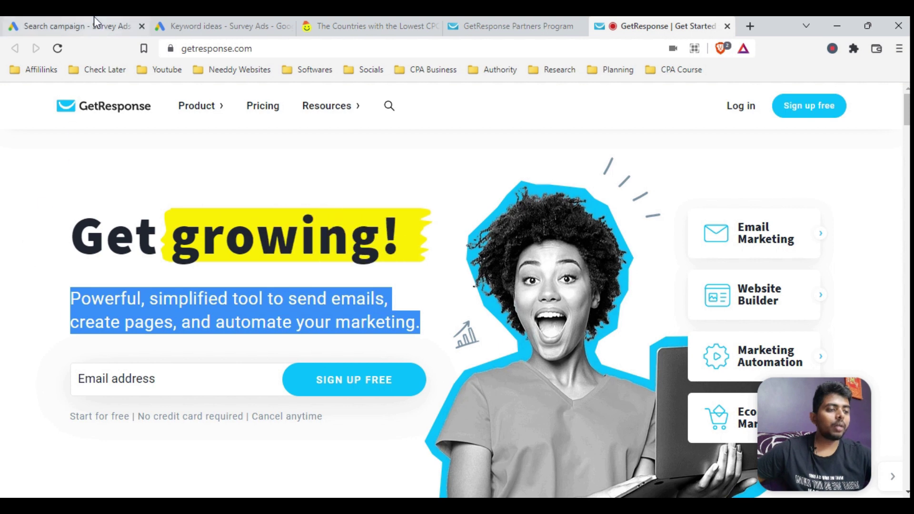
left_click(79, 26)
left_click(214, 298)
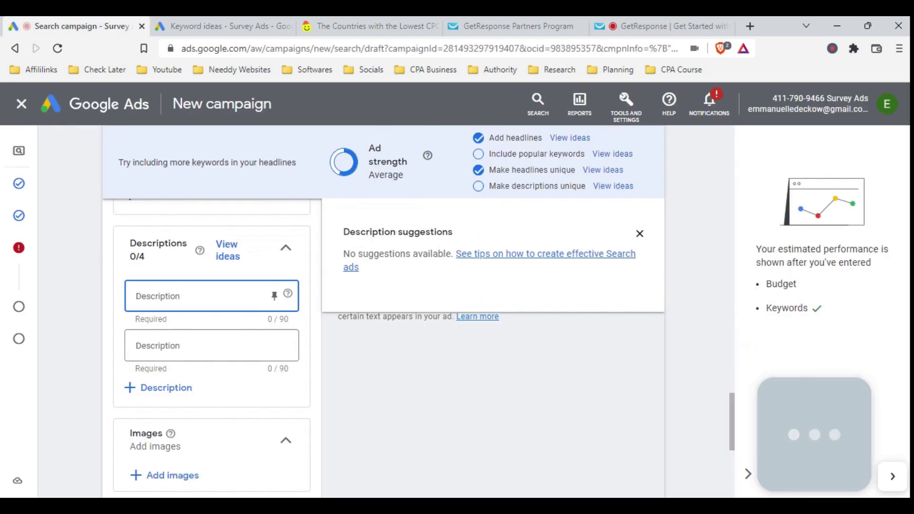
key("ctrl+v")
left_click(68, 320)
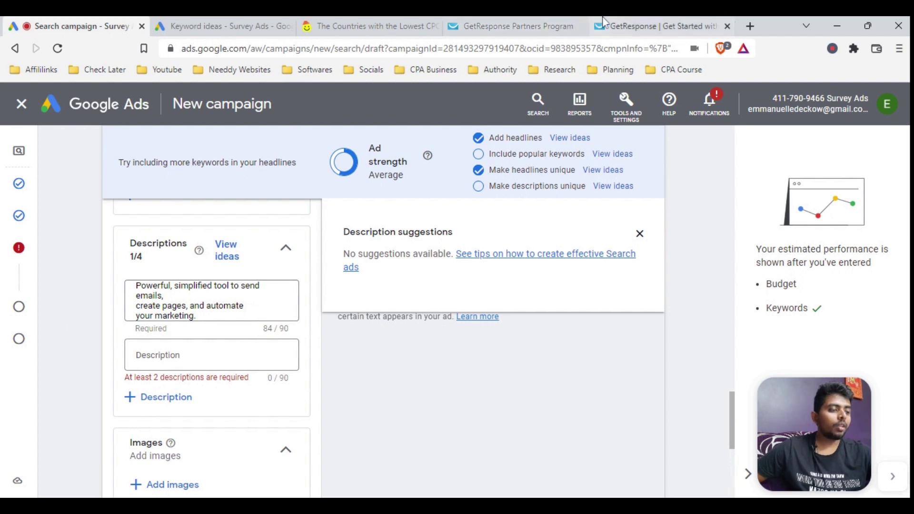
Copy the full sentence starting "A suite of free marketing tools" under "Get your business online" on the GetResponse homepage into the second description.
left_click(614, 27)
scroll(222, 346, "down", 6)
scroll(222, 347, "down", 4)
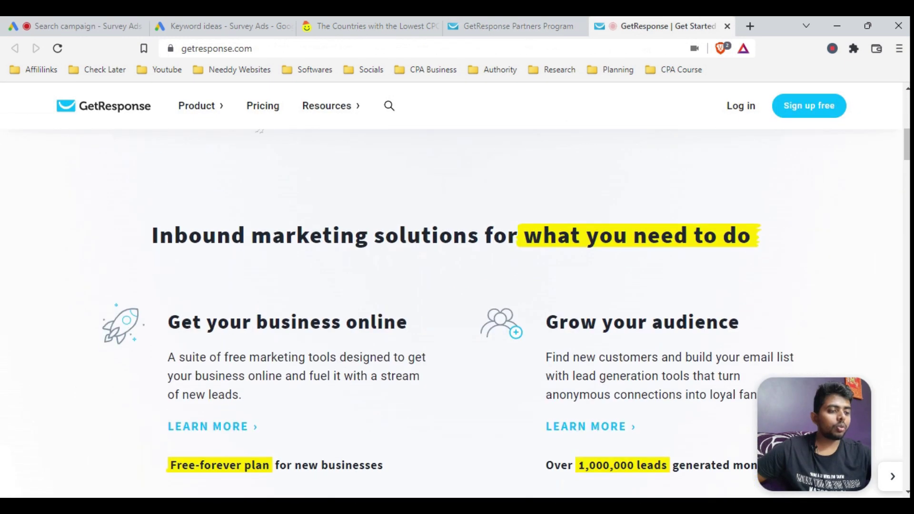
left_click_drag(147, 237, 786, 243)
left_click(789, 243)
scroll(594, 302, "down", 3)
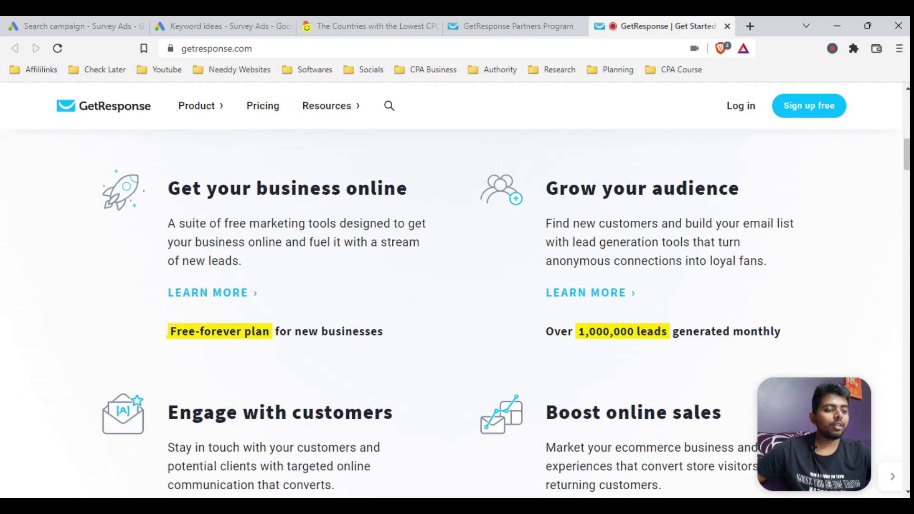
left_click_drag(167, 223, 246, 265)
key("ctrl+c")
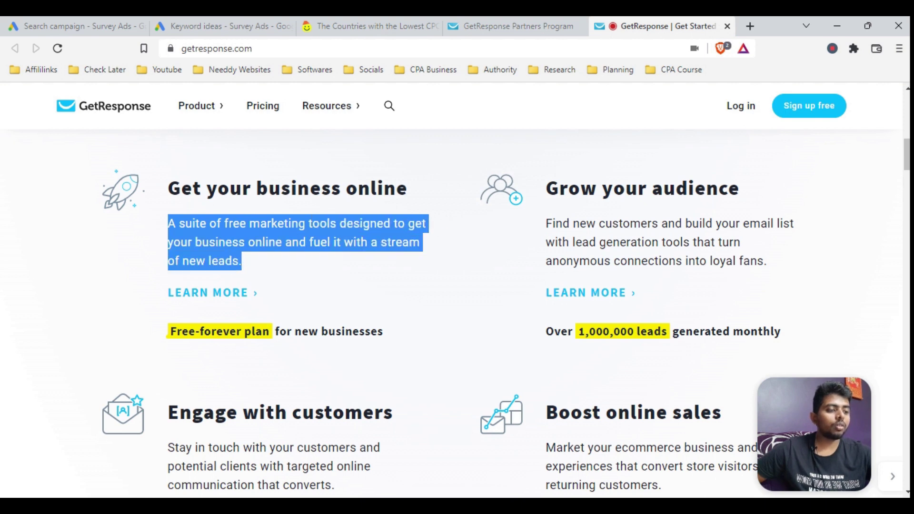
left_click(128, 27)
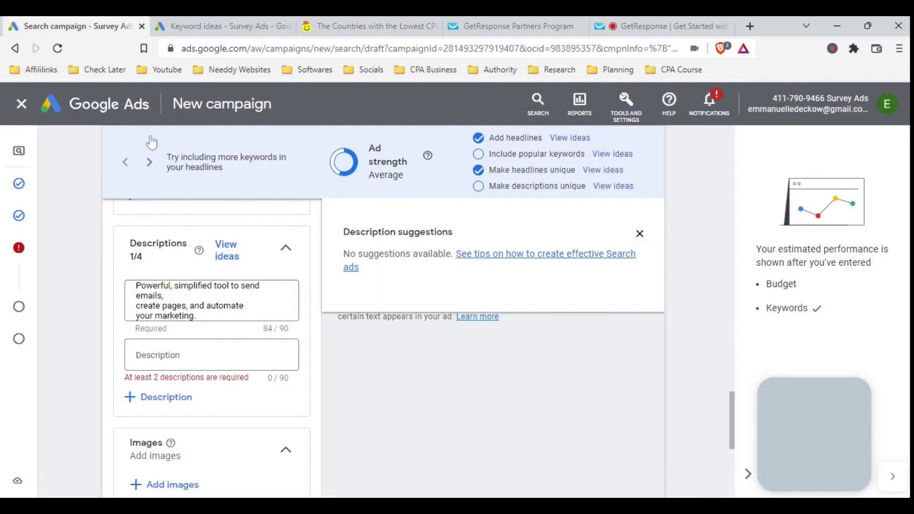
left_click(171, 365)
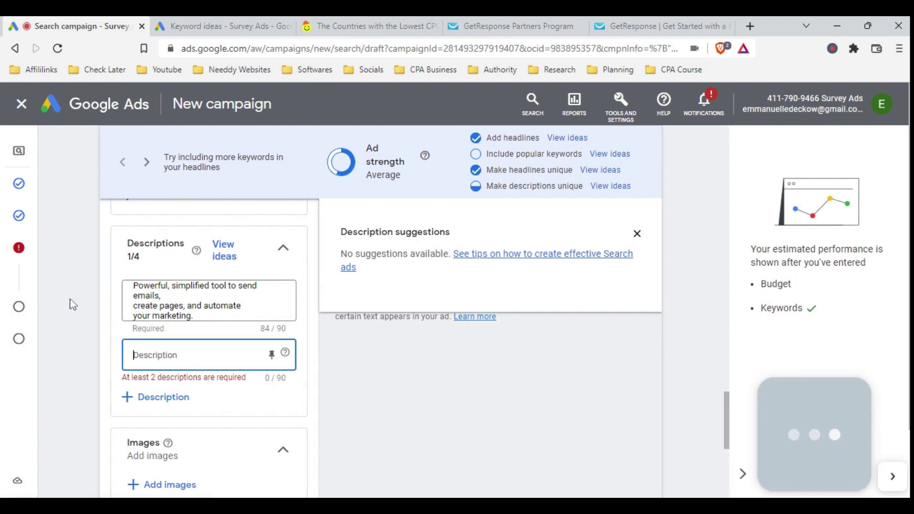
key("ctrl+v")
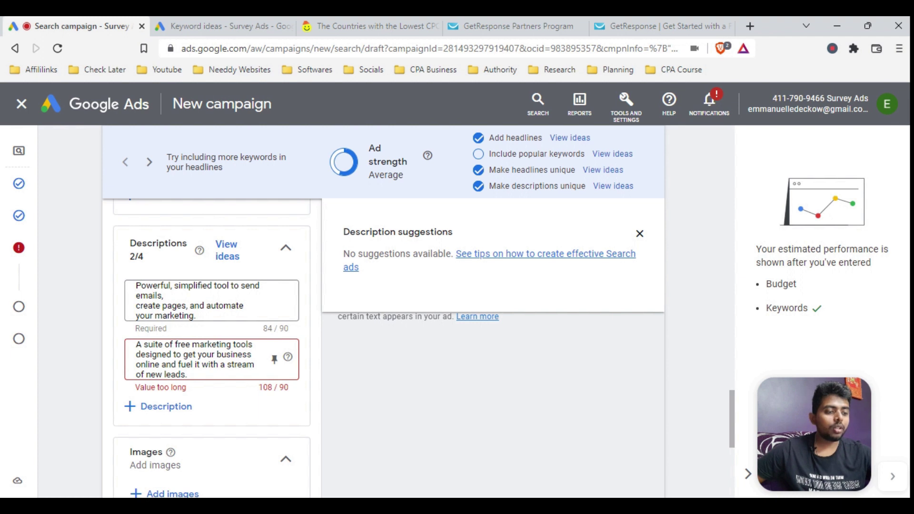
Shorten the second description to "A suite of free marketing tools designed to get your business online".
left_click_drag(161, 366, 197, 365)
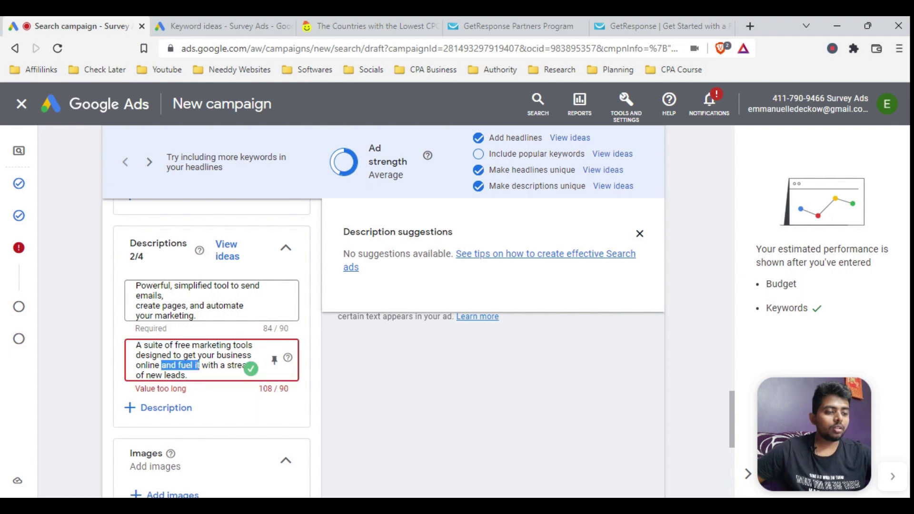
key("shift+Down")
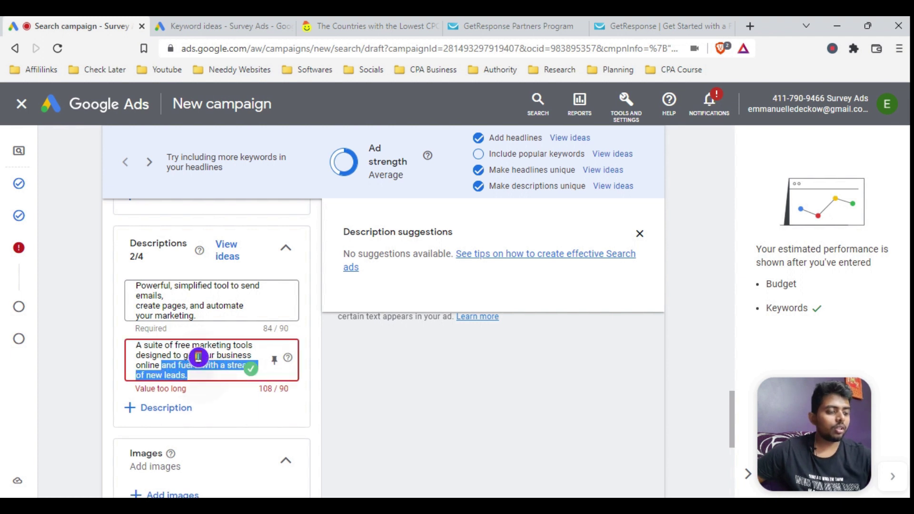
key("BackSpace")
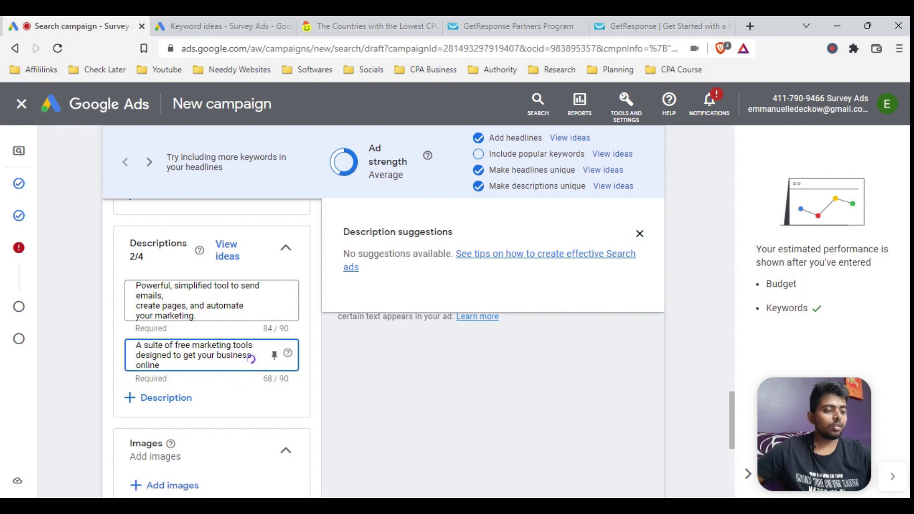
left_click(73, 336)
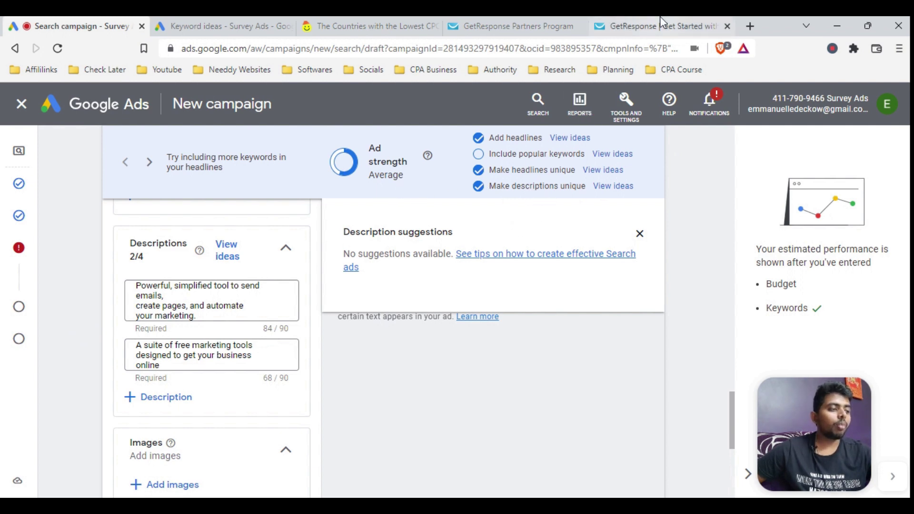
Copy "Stay in touch with your customers and potential clients with targeted online communication" from the GetResponse homepage into a new third description.
left_click(619, 26)
scroll(627, 261, "down", 4)
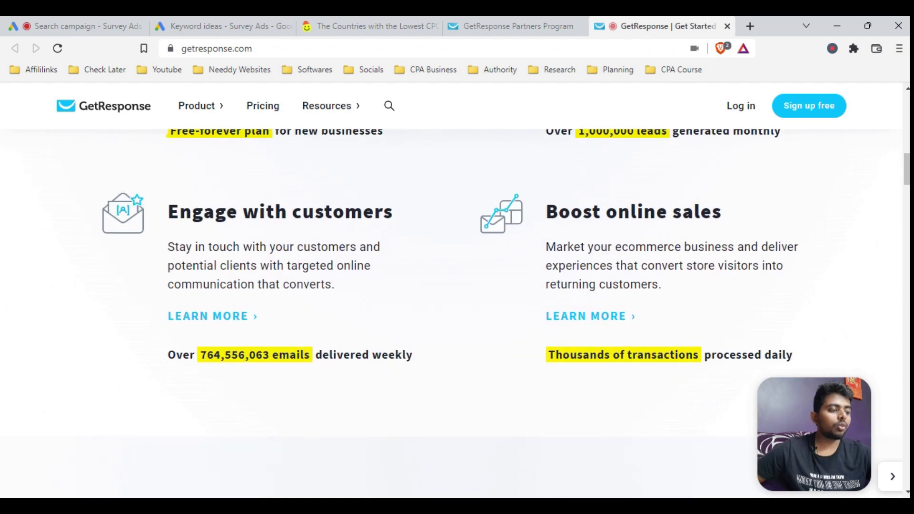
left_click_drag(545, 246, 665, 284)
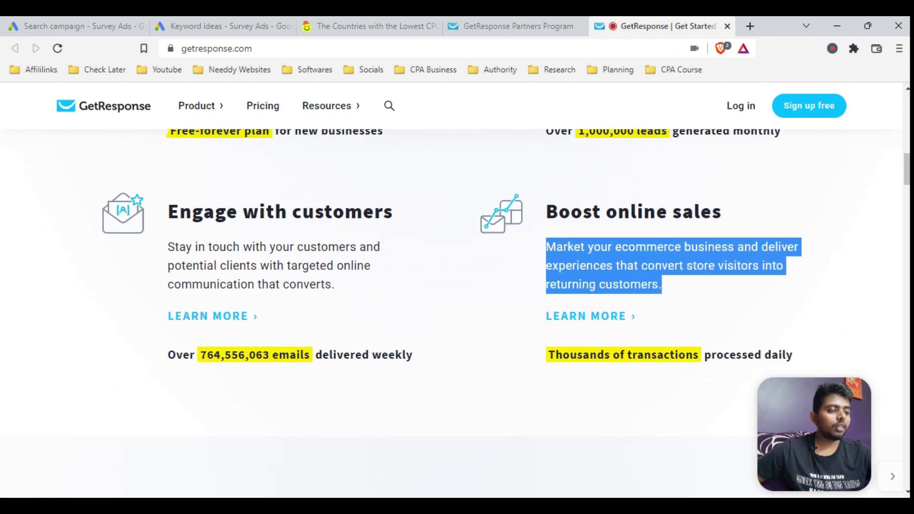
left_click_drag(159, 251, 326, 285)
left_click(326, 285)
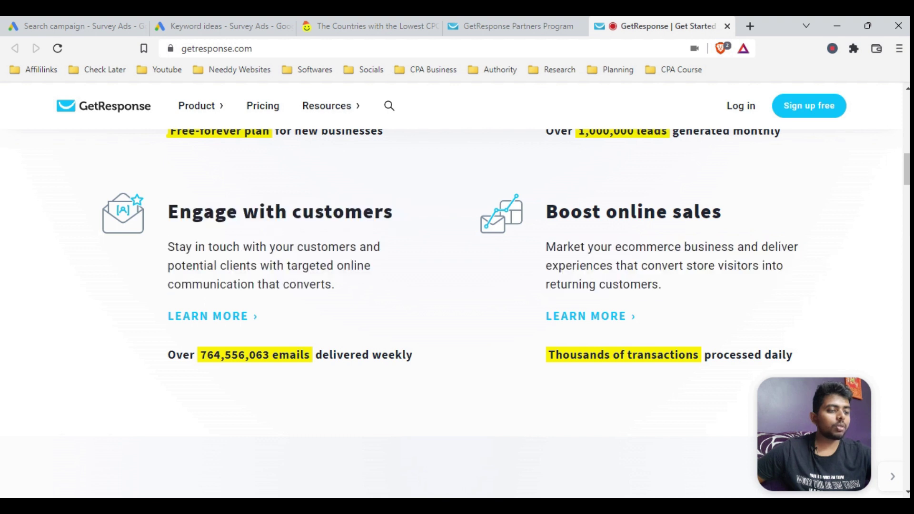
left_click_drag(166, 247, 255, 285)
key("ctrl+c")
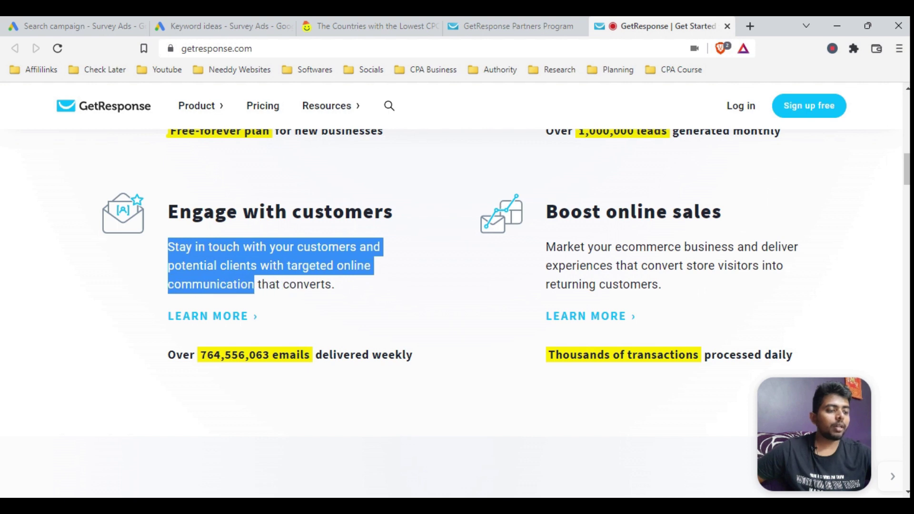
left_click(77, 26)
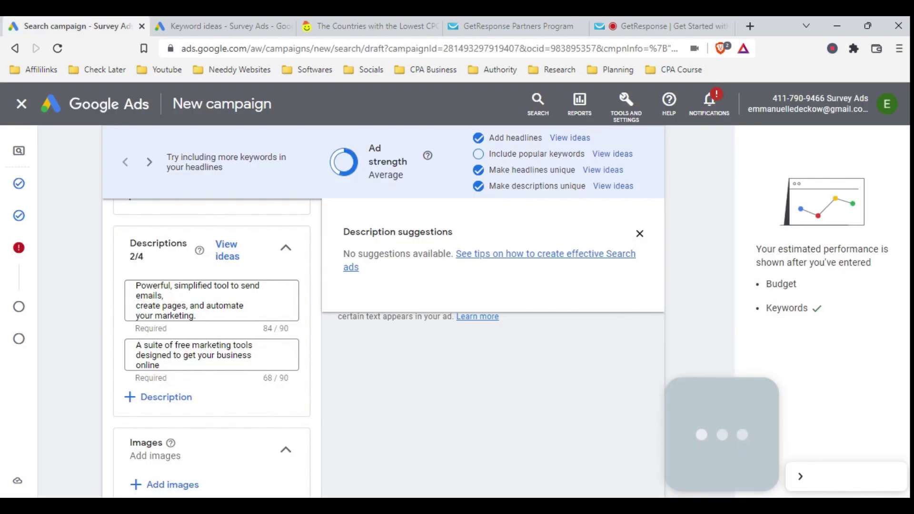
left_click(159, 400)
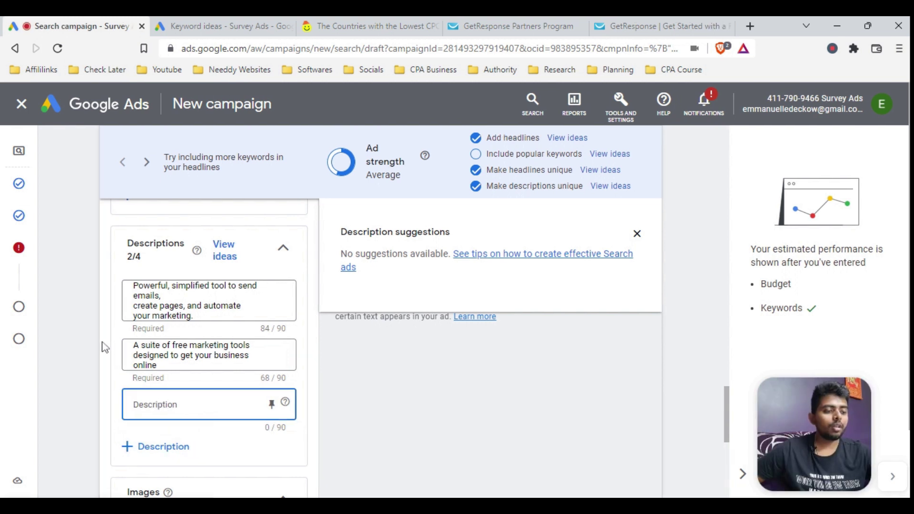
key("ctrl+v")
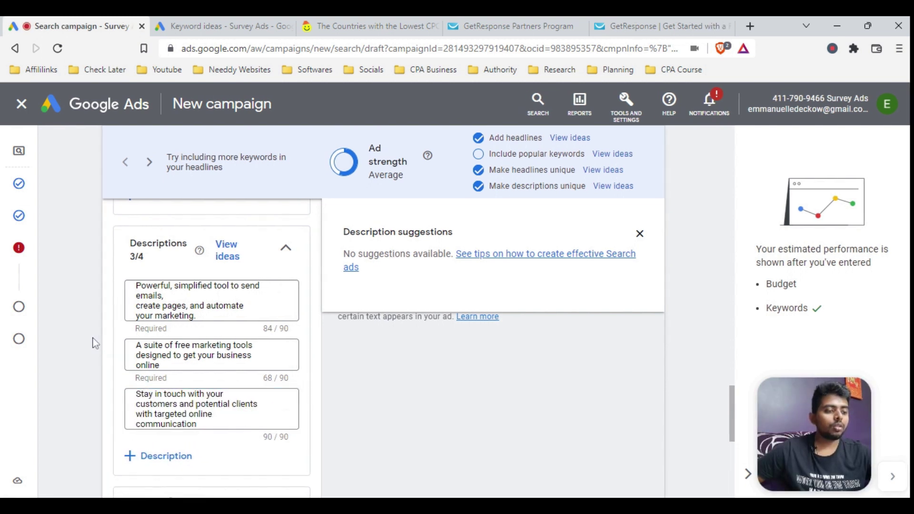
Copy "Find new customers and build your email list with lead generation tools" from the GetResponse homepage into a new fourth description.
scroll(93, 342, "down", 3)
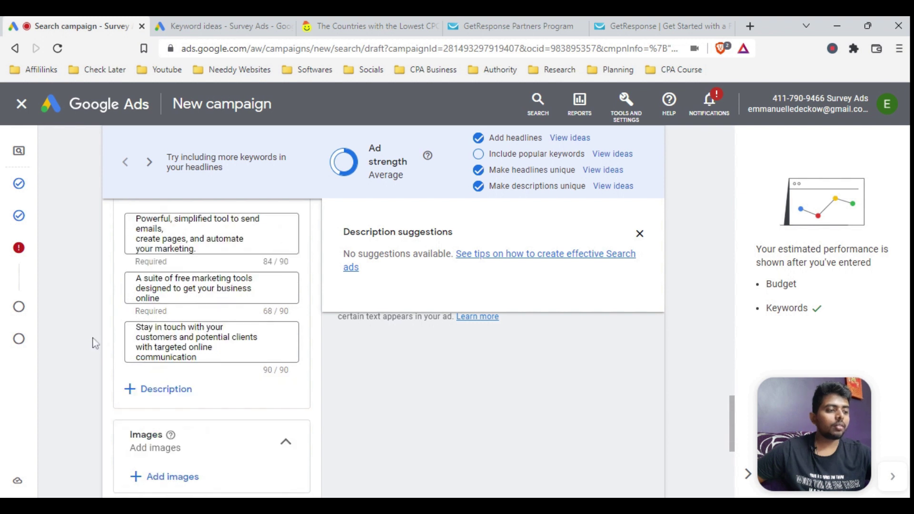
left_click(145, 329)
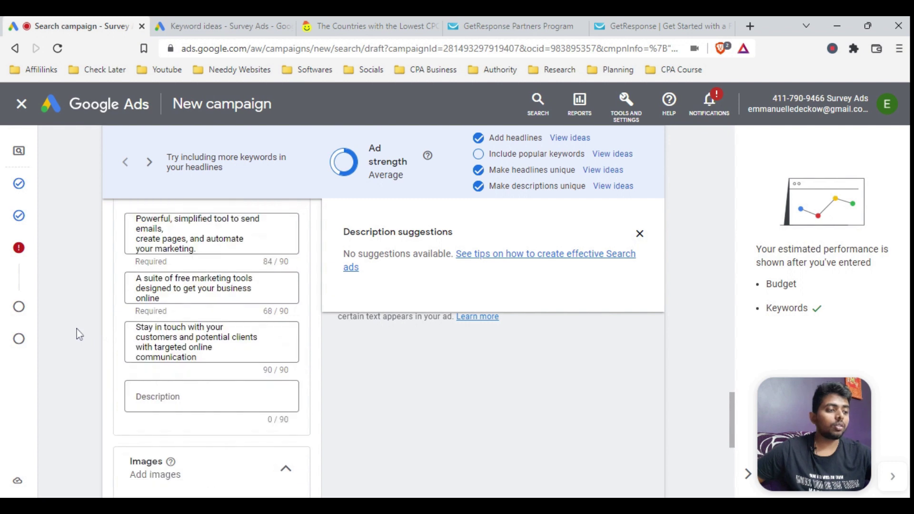
left_click(669, 16)
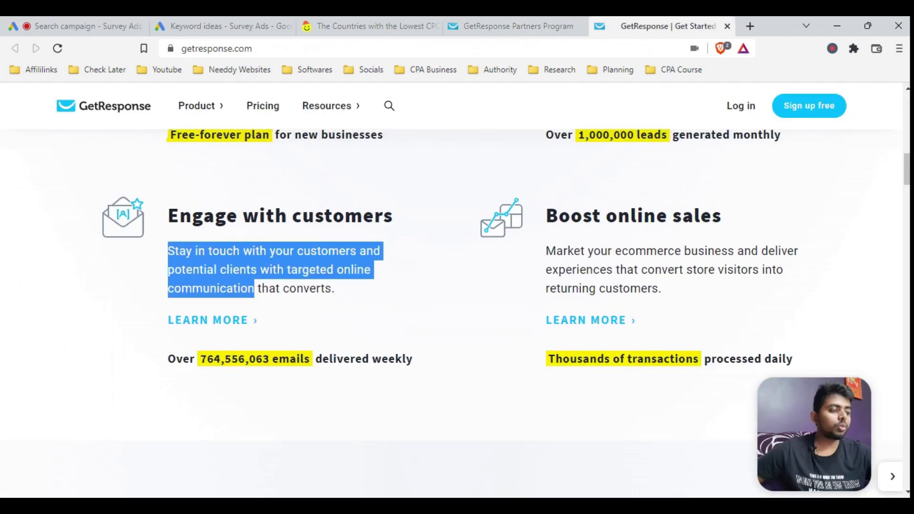
scroll(581, 243, "up", 4)
left_click_drag(547, 225, 690, 244)
key("ctrl+c")
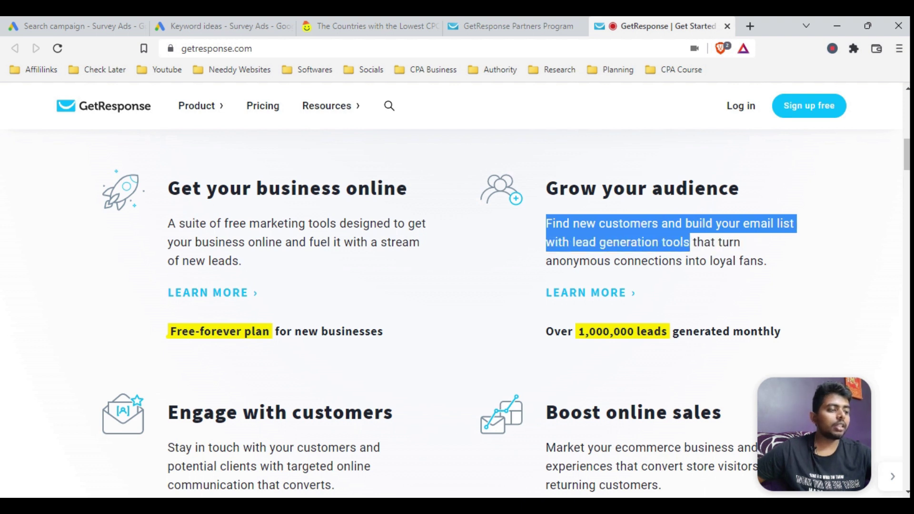
left_click(71, 26)
left_click(194, 395)
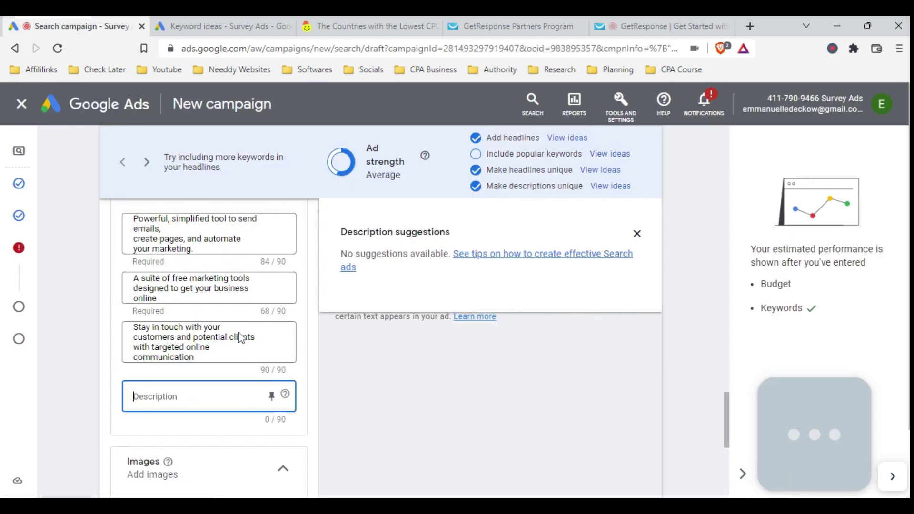
key("ctrl+v")
left_click(82, 328)
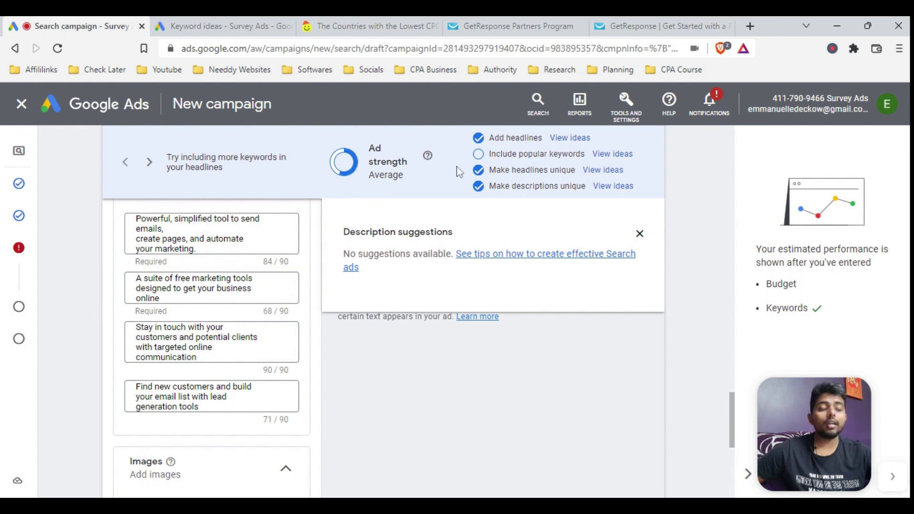
View the popular keyword ideas for the ad headlines, and close the suggestions.
left_click(614, 154)
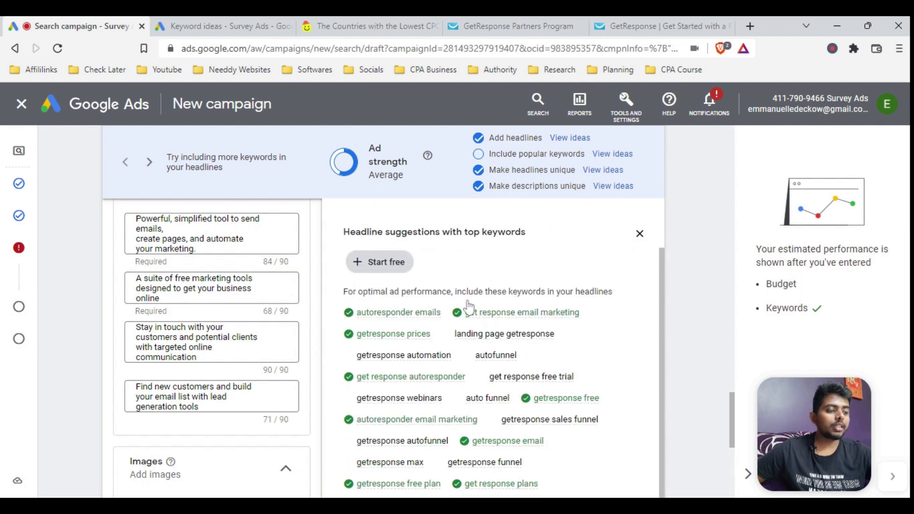
scroll(439, 364, "down", 5)
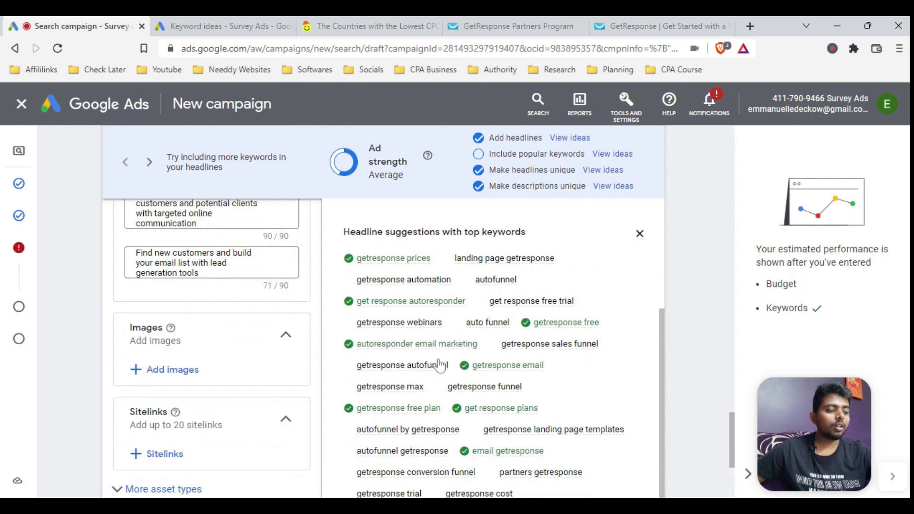
scroll(439, 365, "down", 2)
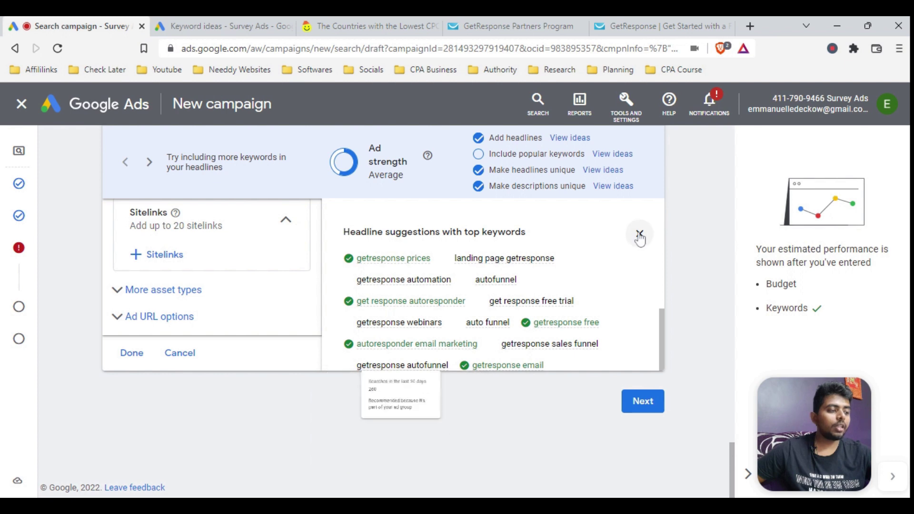
scroll(360, 411, "up", 3)
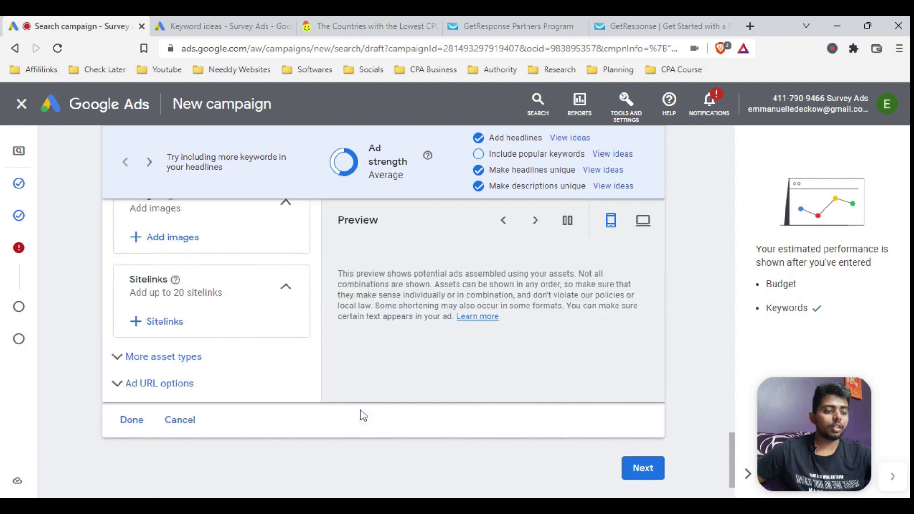
scroll(364, 416, "up", 1)
scroll(363, 416, "down", 2)
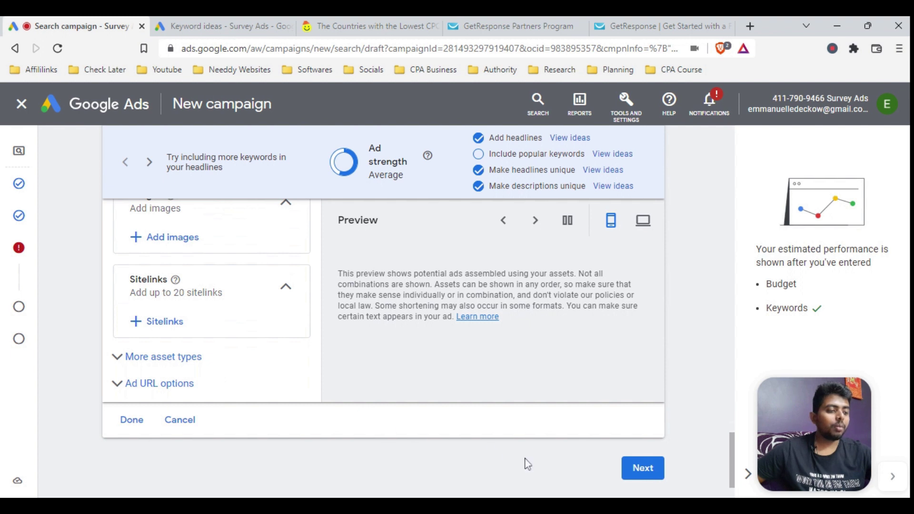
Proceed to the budget, set the campaign's average daily budget to ₹500.00, and continue to the campaign review.
left_click(654, 469)
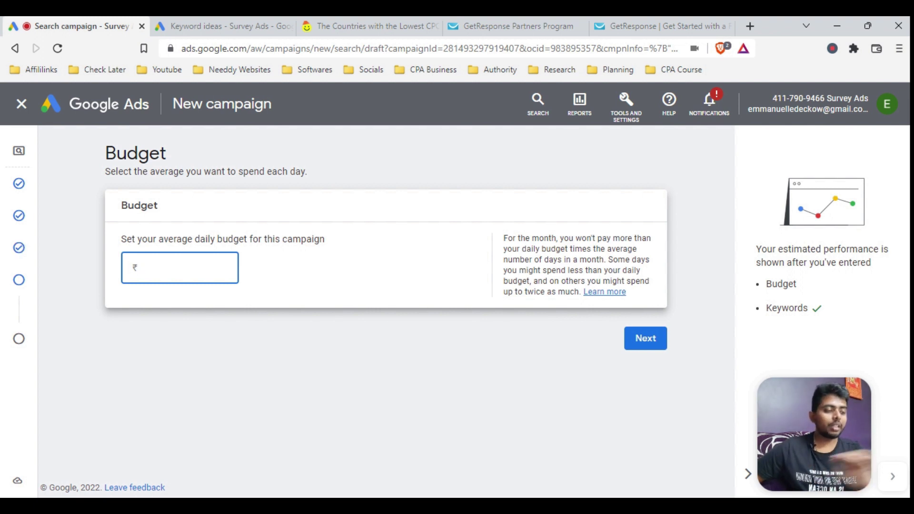
type("100")
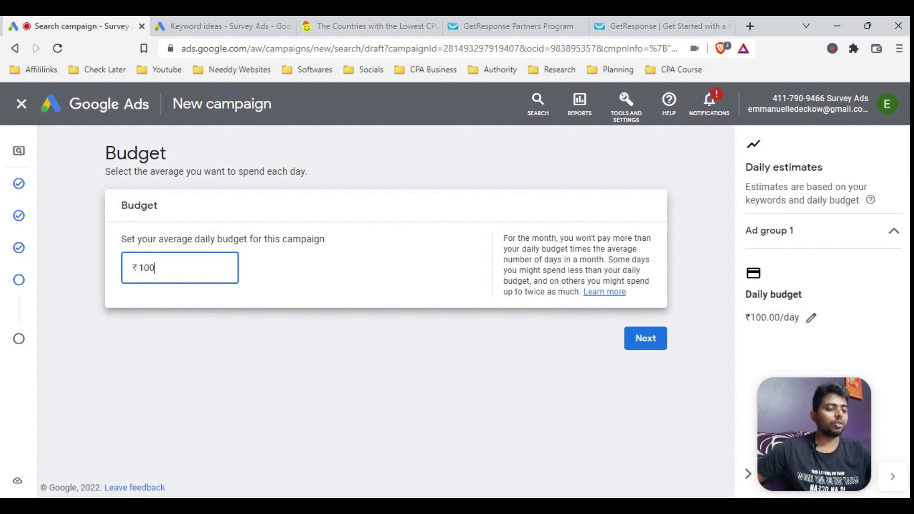
left_click(303, 261)
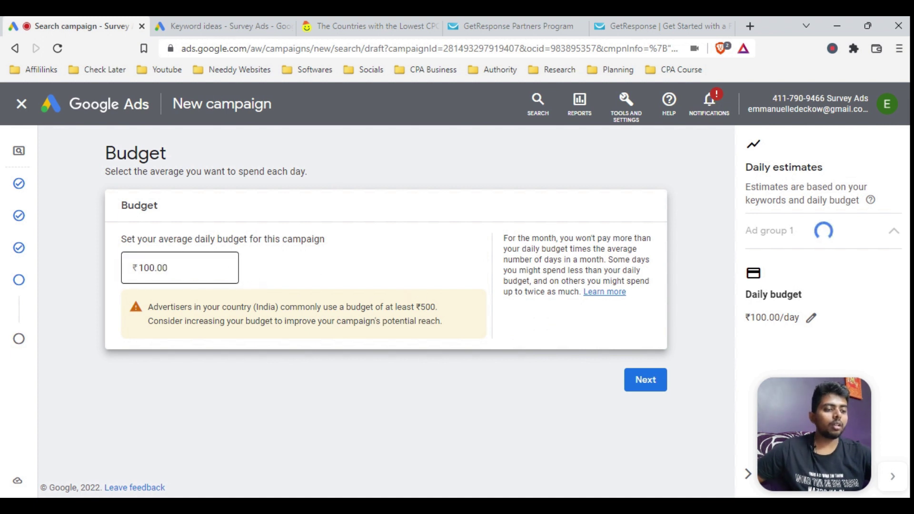
left_click_drag(144, 267, 138, 267)
type("5")
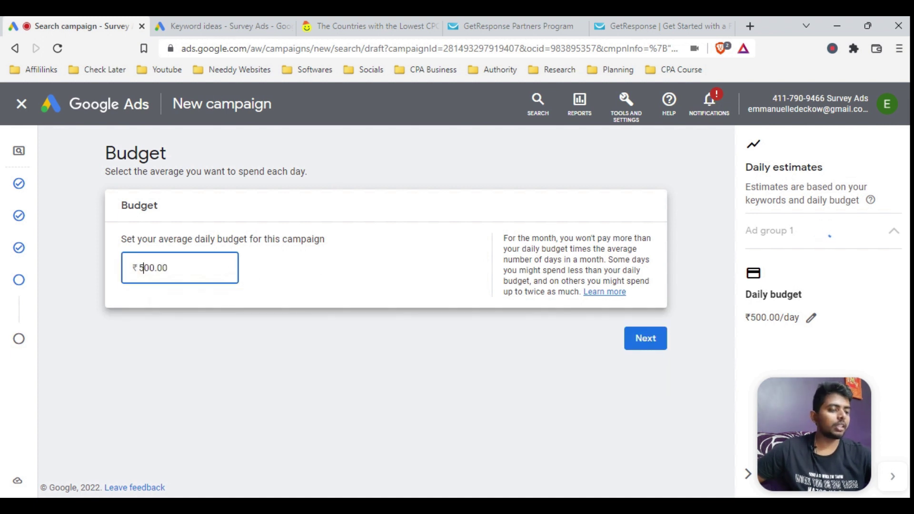
left_click(252, 268)
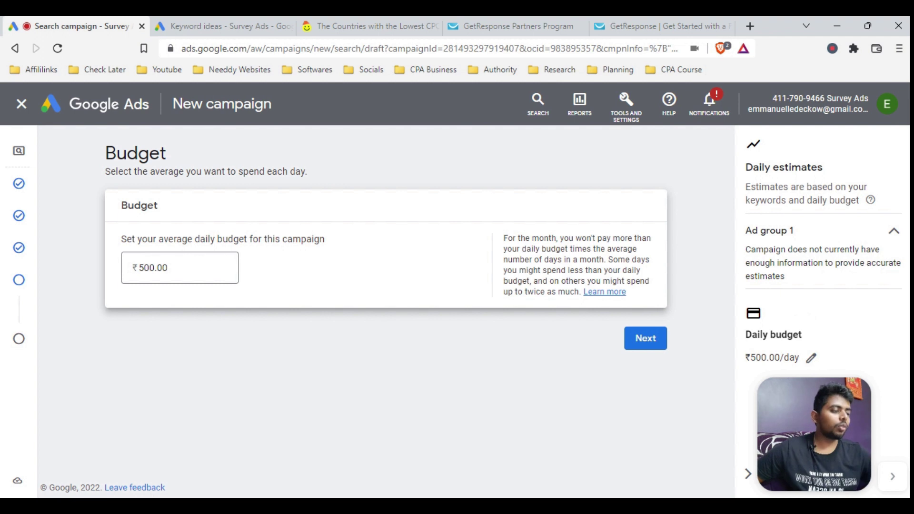
left_click(634, 340)
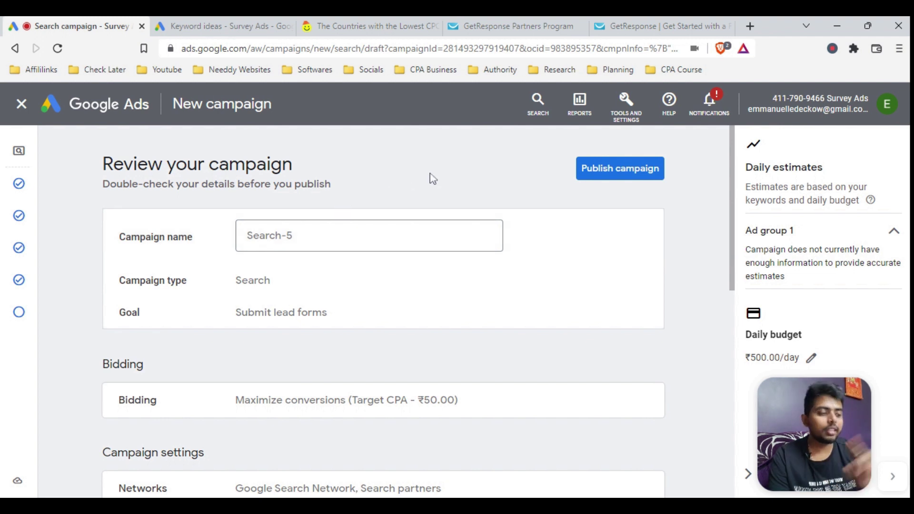
Switch to Smart Copy, open the Google Ads template under Ad Copy, and examine its topic, profile, audience and keyword fields.
left_click_drag(826, 422, 77, 424)
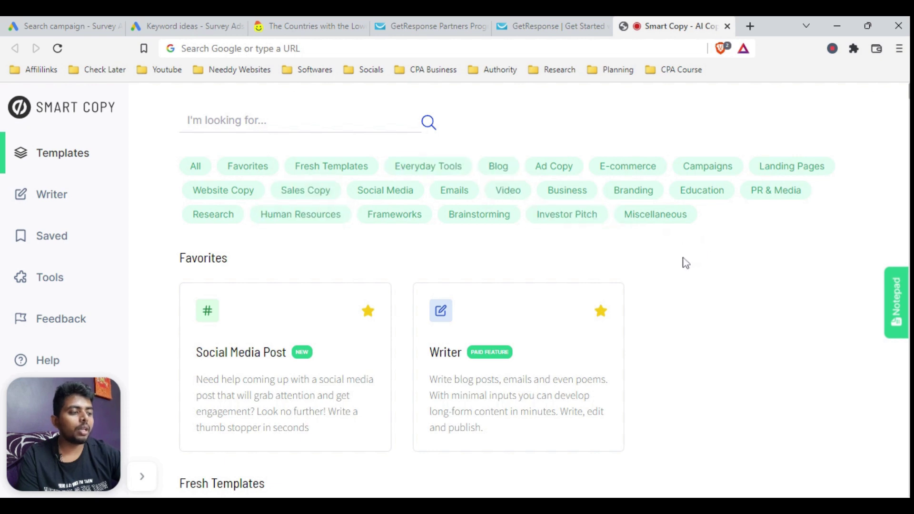
scroll(683, 264, "down", 1)
scroll(683, 263, "down", 3)
scroll(683, 263, "down", 3)
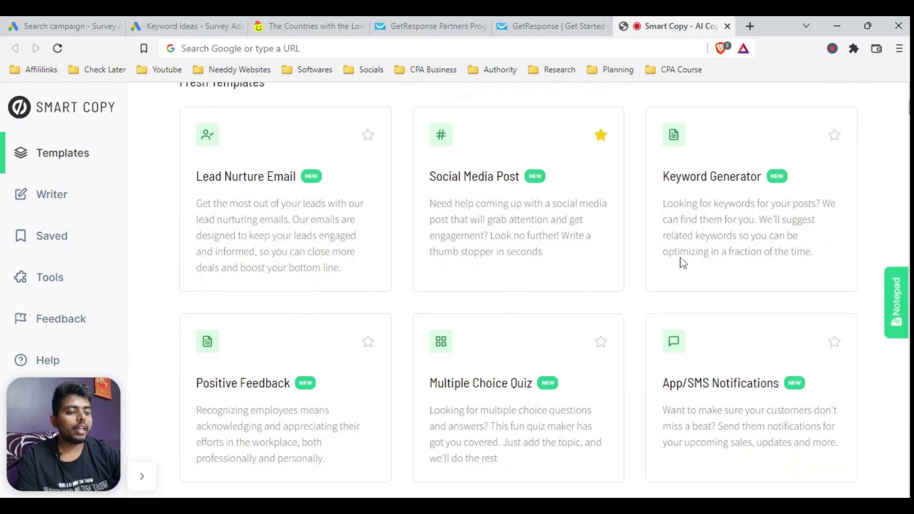
scroll(682, 264, "down", 12)
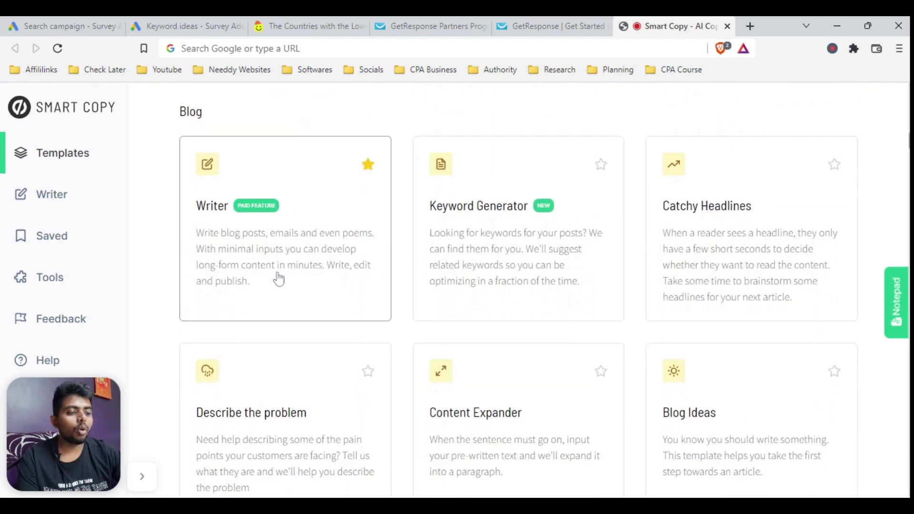
scroll(275, 277, "down", 13)
scroll(275, 275, "down", 6)
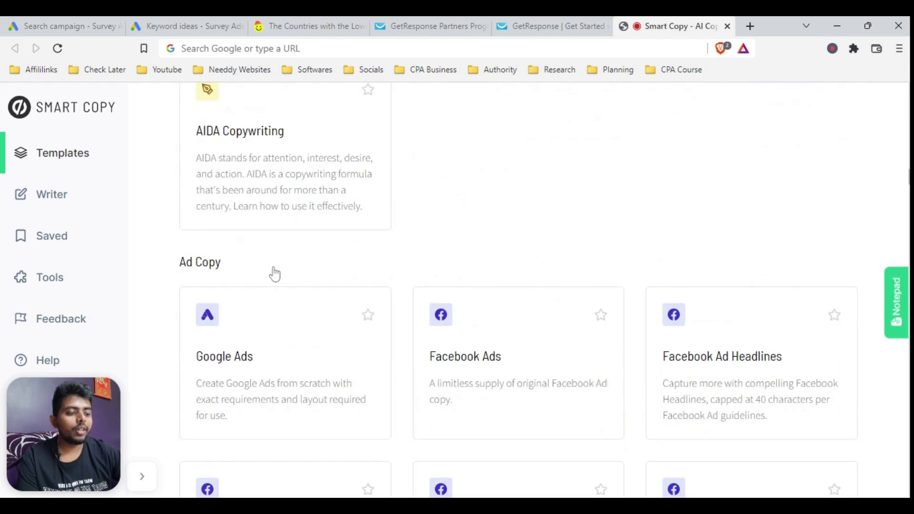
scroll(239, 316, "down", 3)
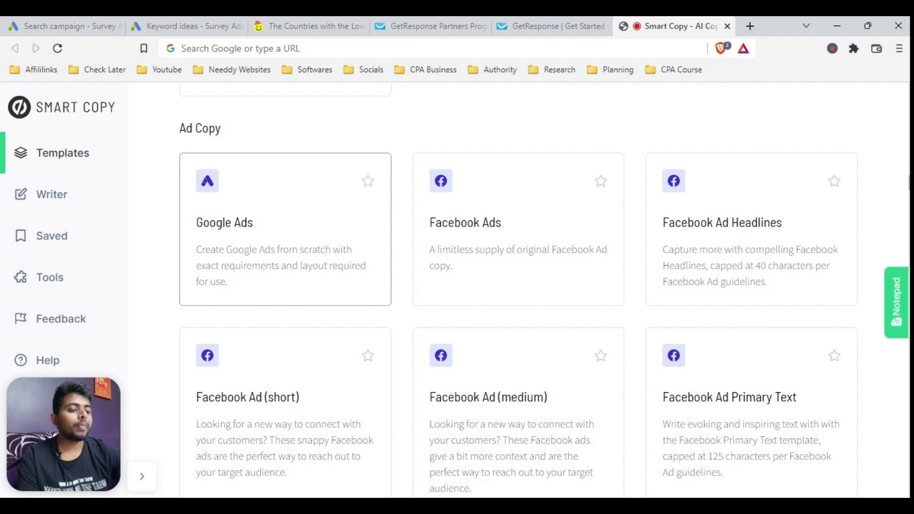
left_click(279, 222)
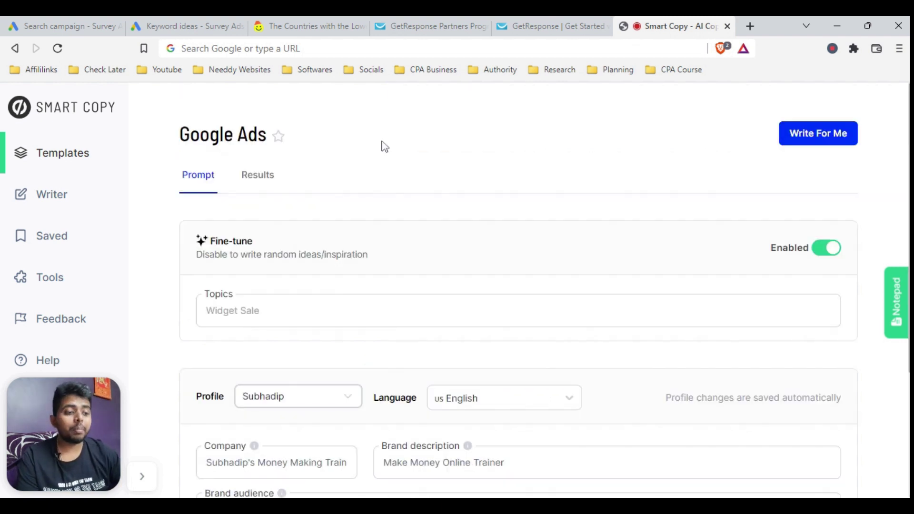
scroll(385, 145, "down", 3)
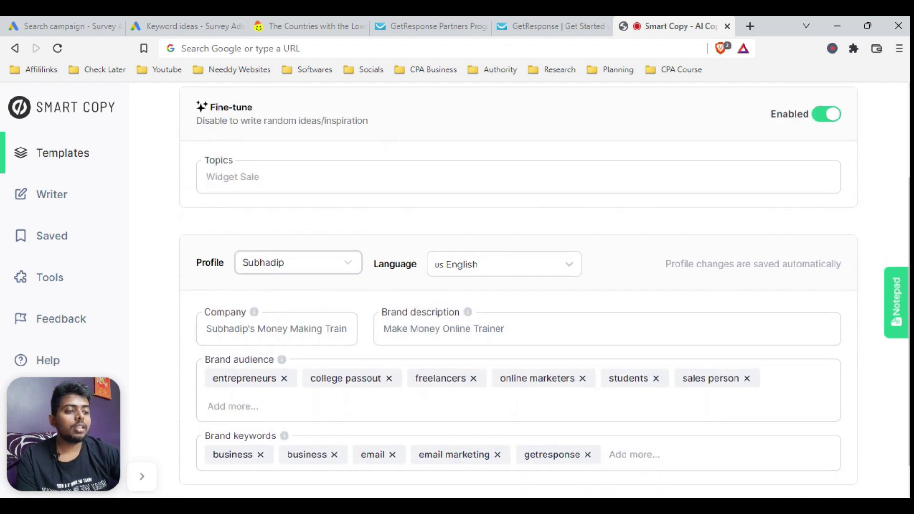
left_click(281, 218)
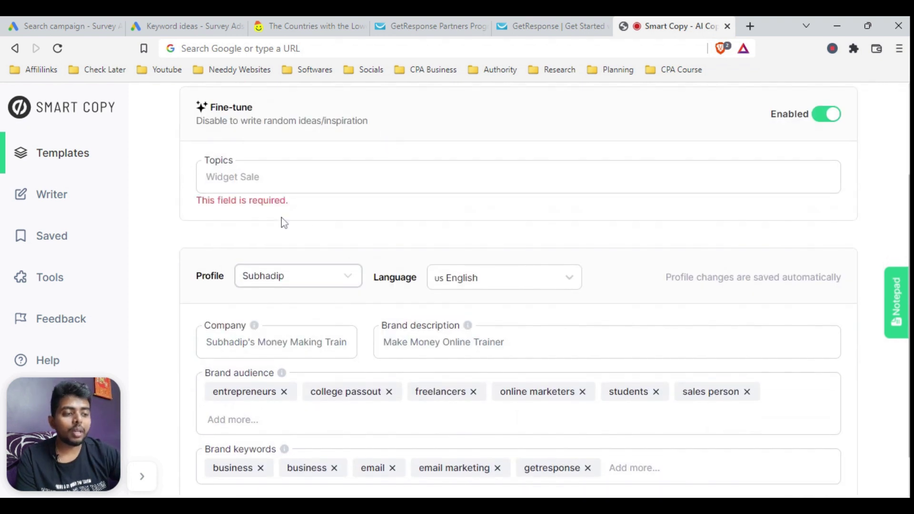
scroll(281, 218, "down", 1)
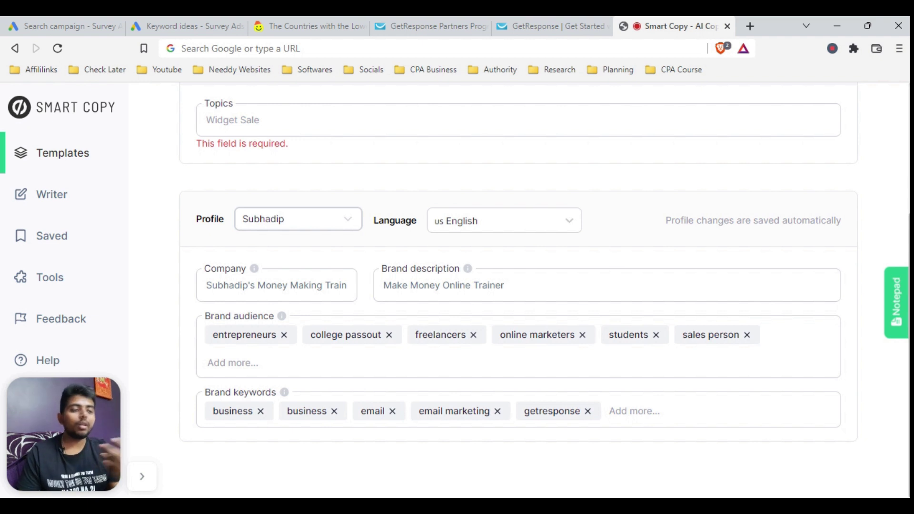
Return to the campaign review in Google Ads and publish the Search-5 campaign.
left_click(14, 26)
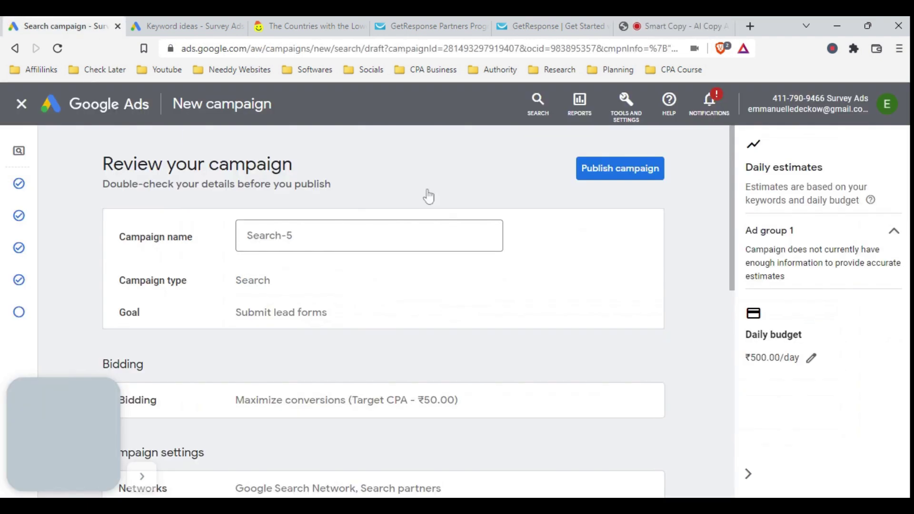
left_click(631, 176)
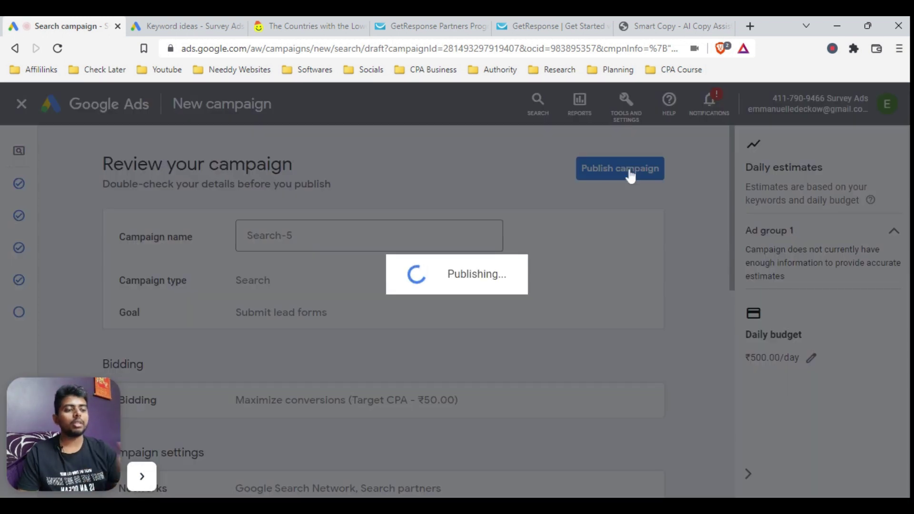